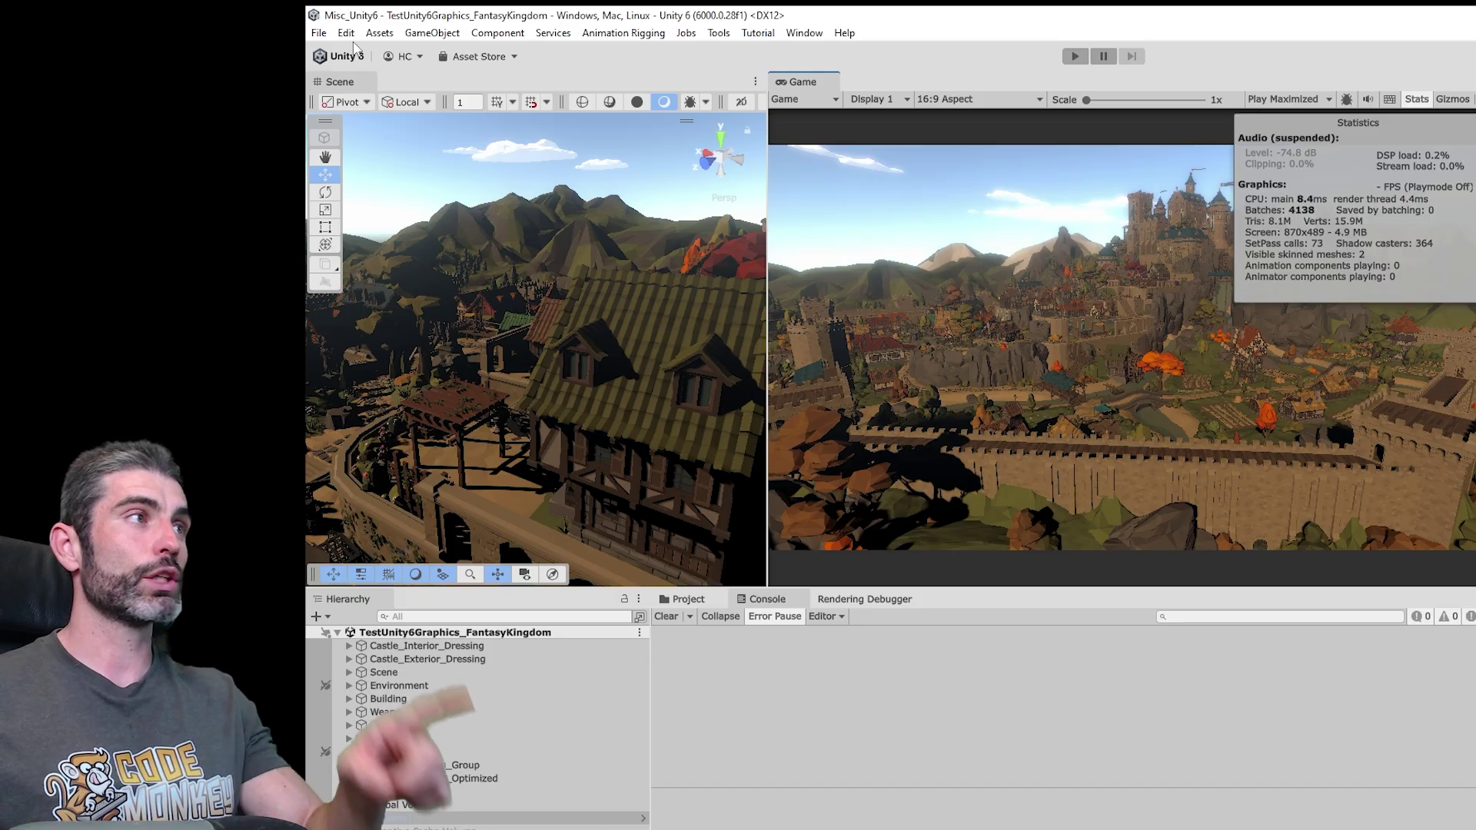
Step: In Player settings, expand Splash Image and toggle Show Splash Screen on, then back off
left_click(346, 33)
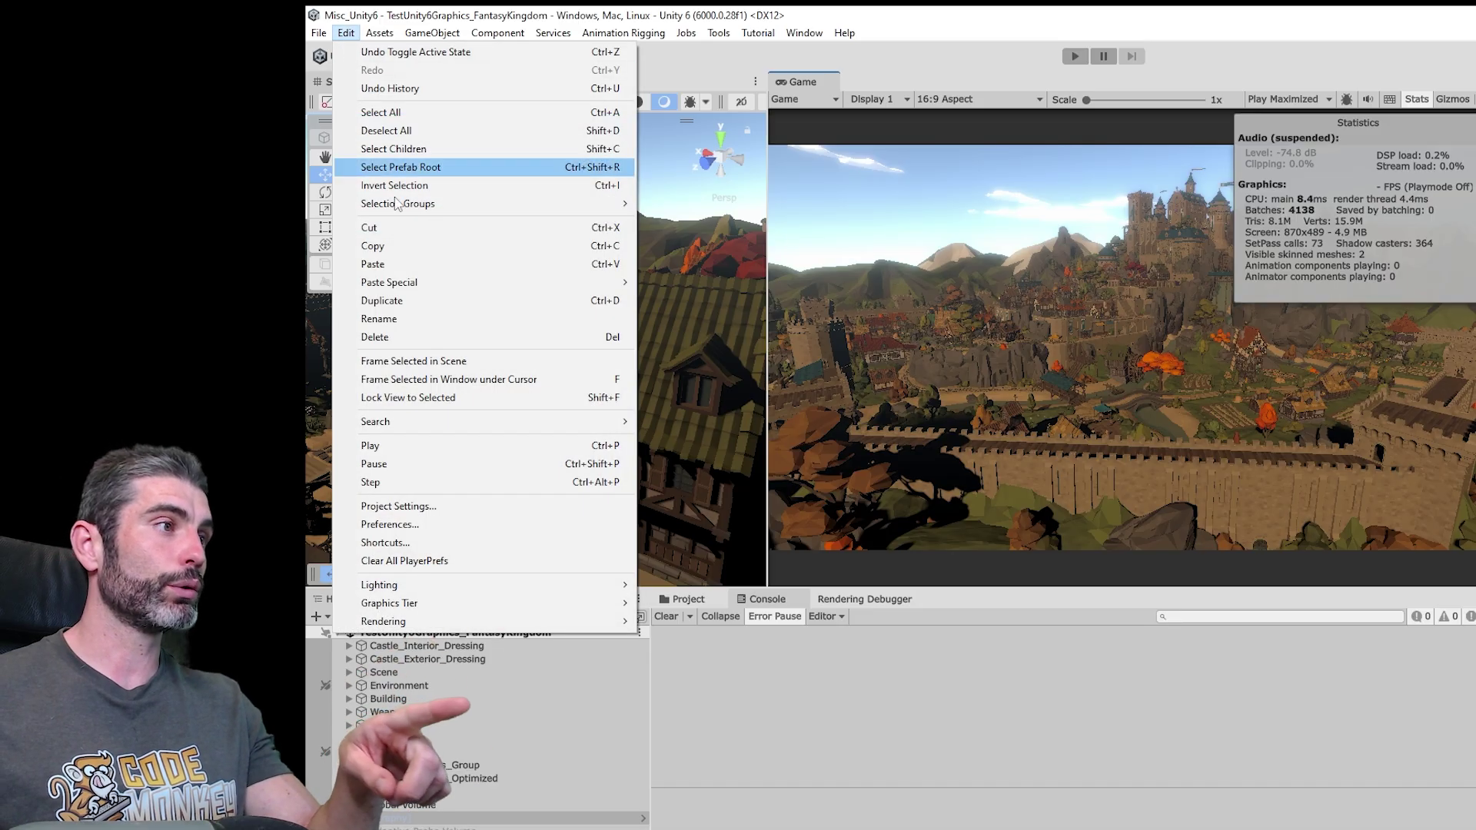
left_click(438, 508)
left_click(605, 443)
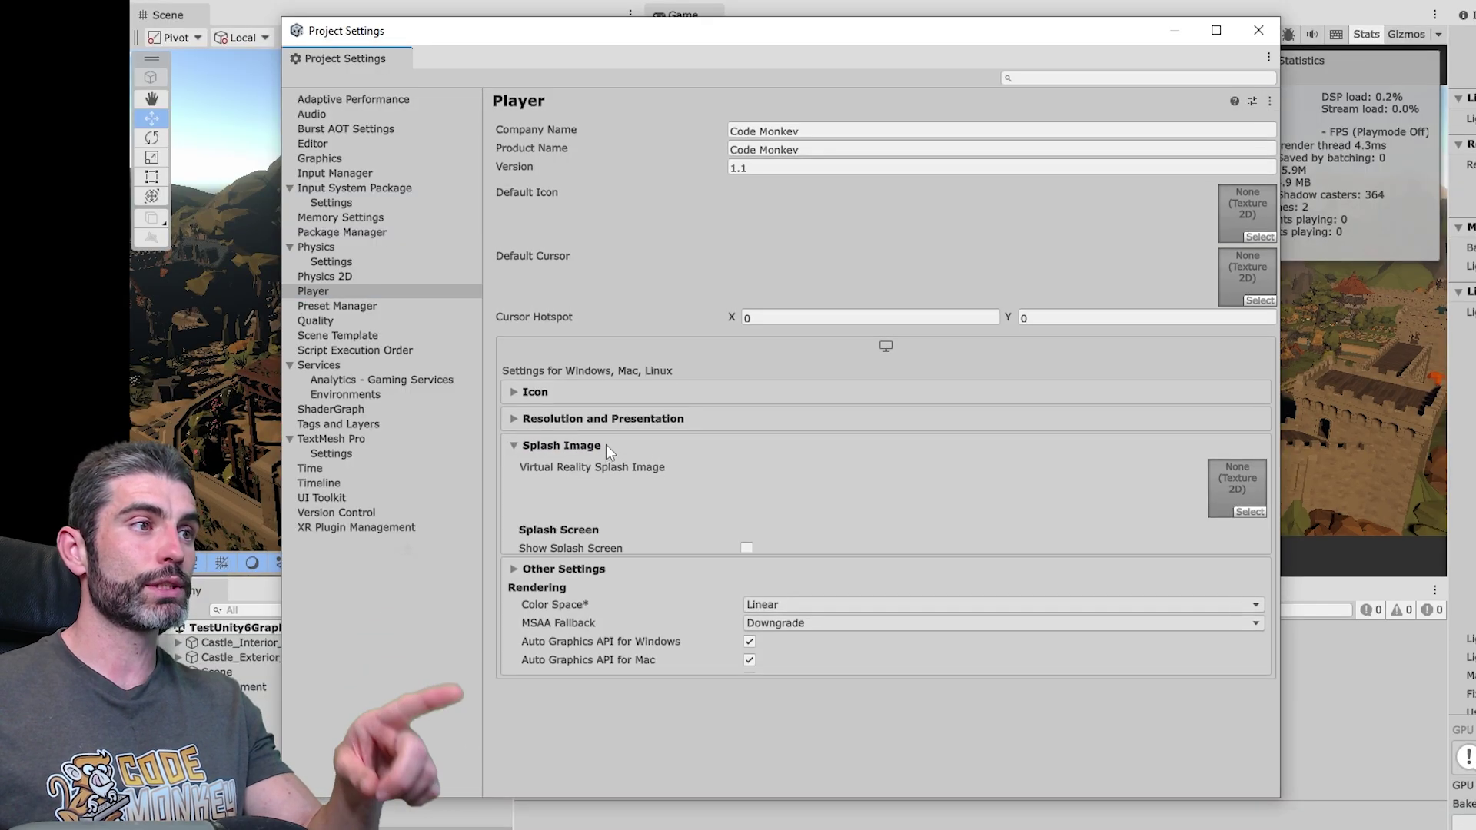
left_click(749, 550)
left_click(746, 549)
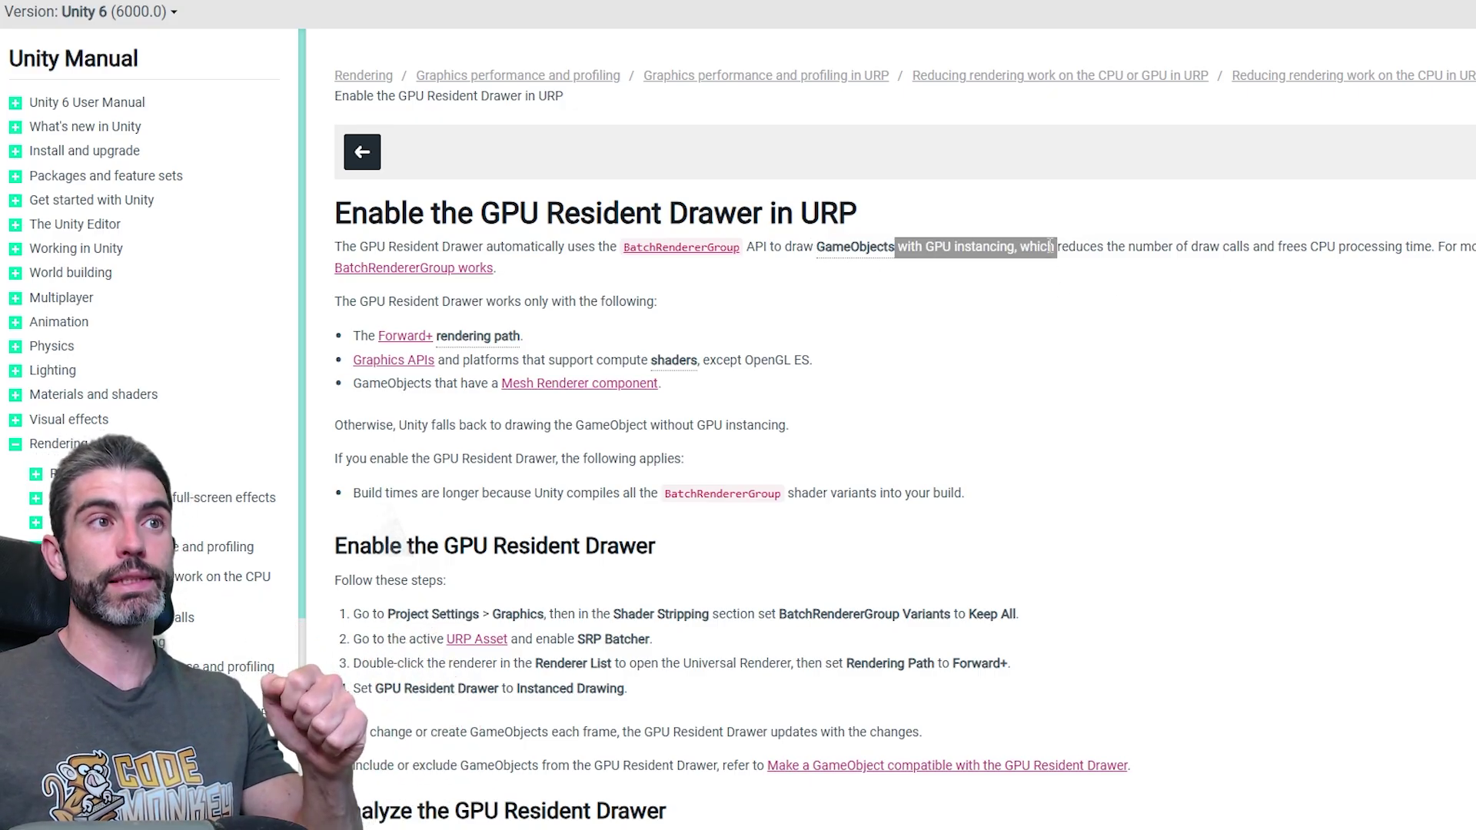
Step: Highlight the passage about reducing draw calls on the GPU Resident Drawer manual page
left_click_drag(1111, 244, 1364, 244)
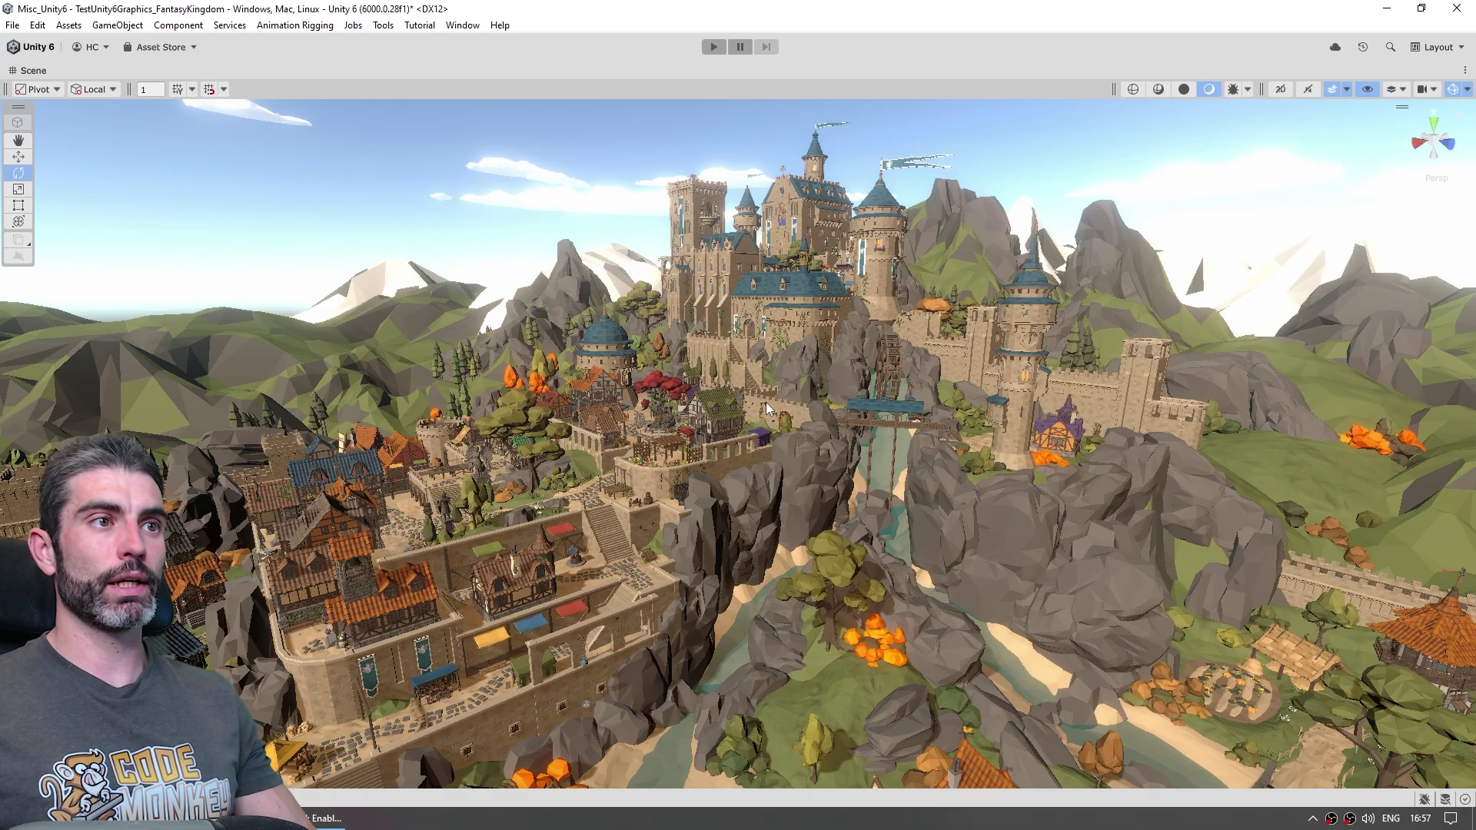
Step: Fly the scene camera, restore the normal layout, and play-test at about 67 FPS, 28499 batches
right_click_drag(765, 402, 677, 398)
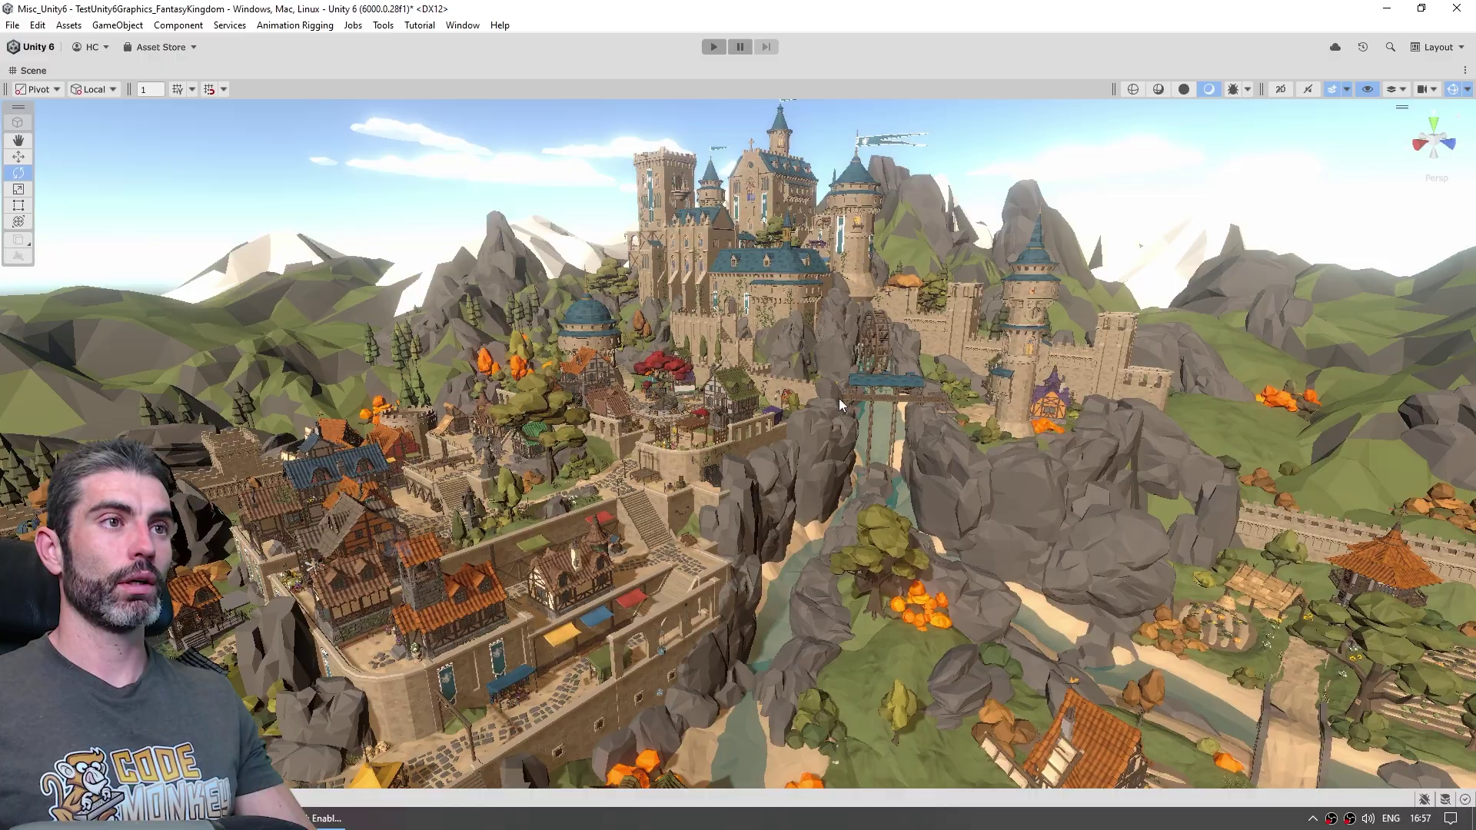
right_click_drag(838, 398, 809, 432)
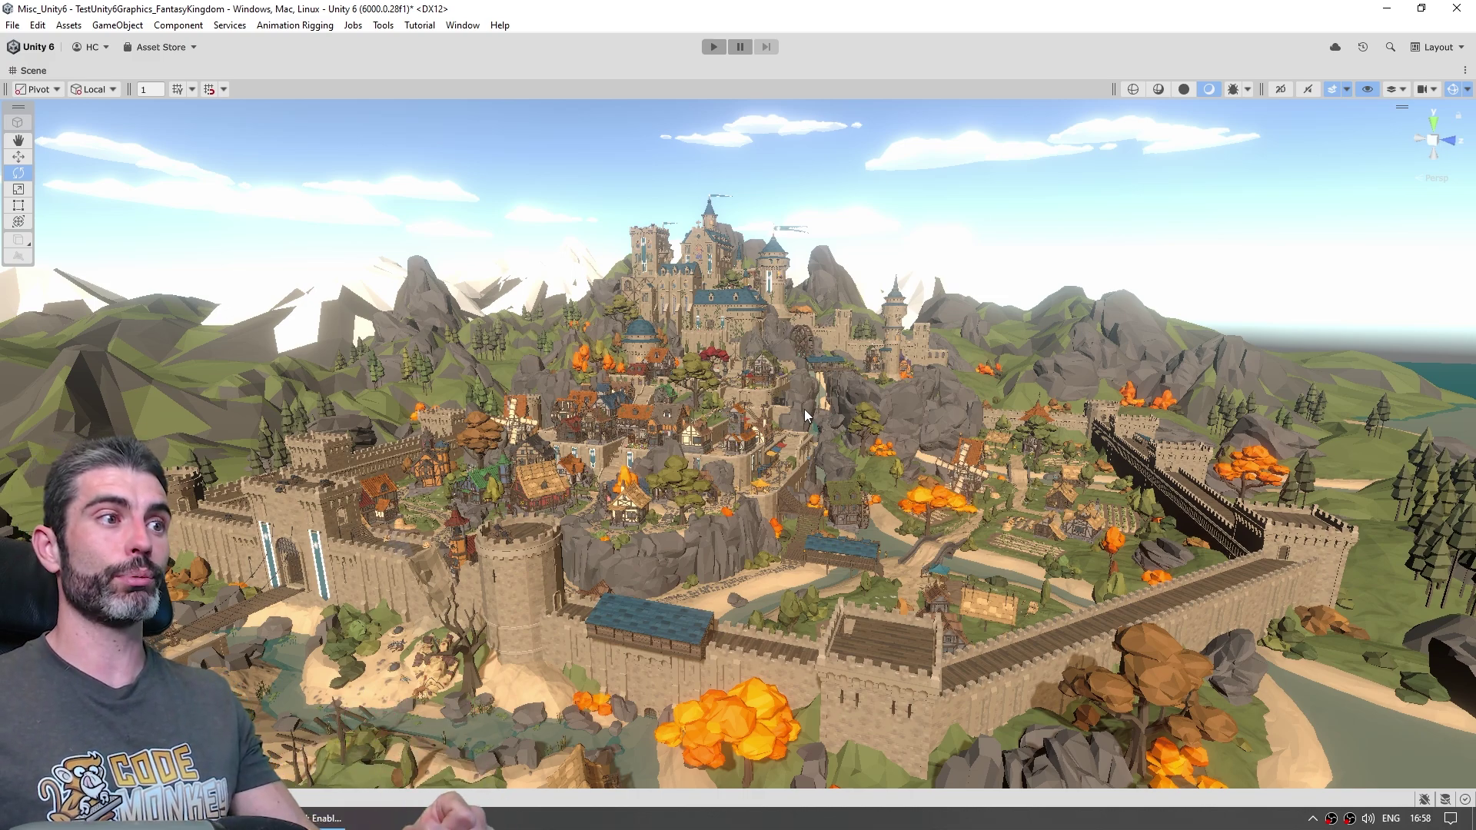
key("shift+space")
left_click(714, 47)
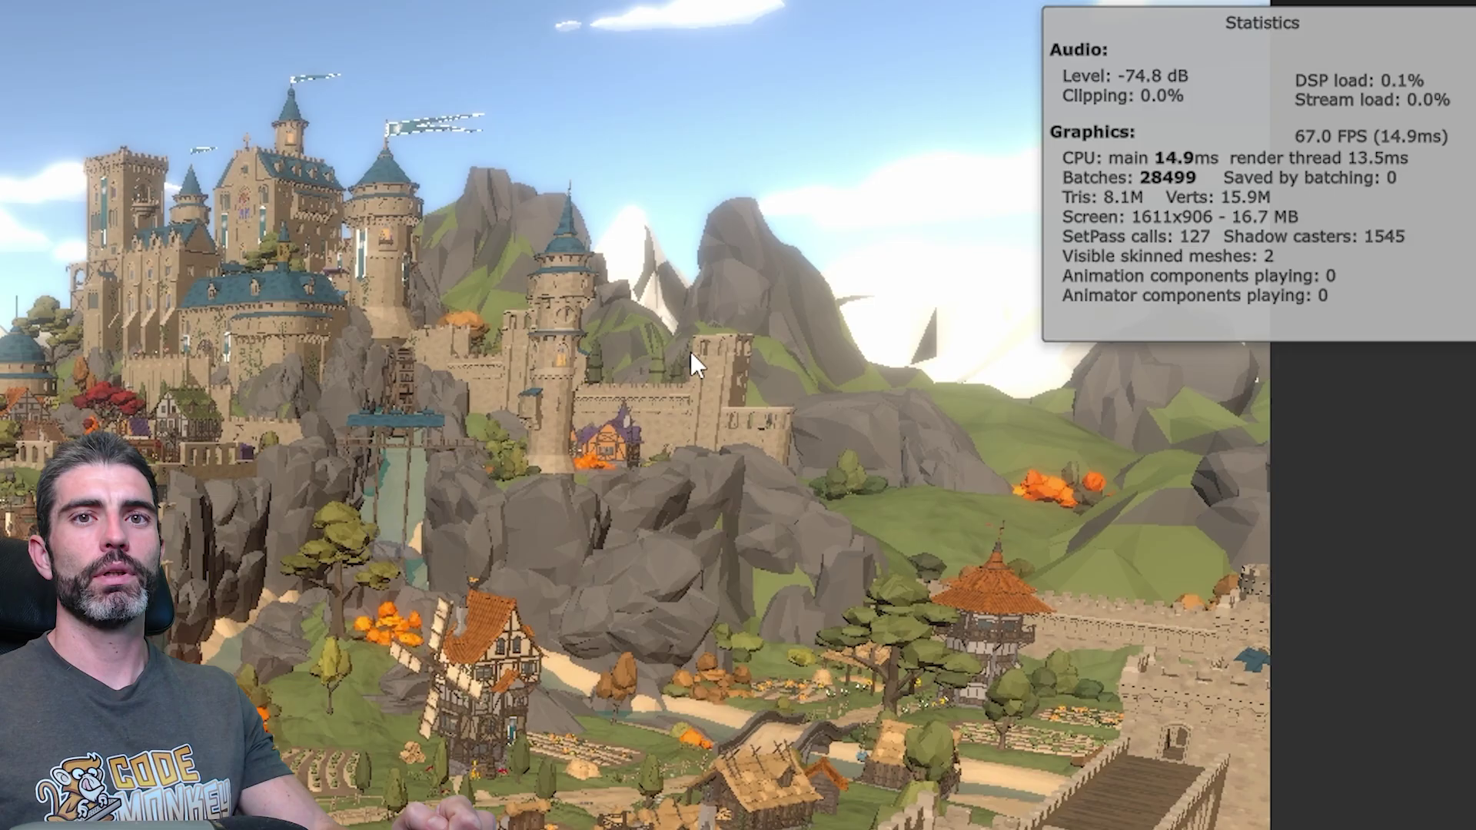
key("ctrl+p")
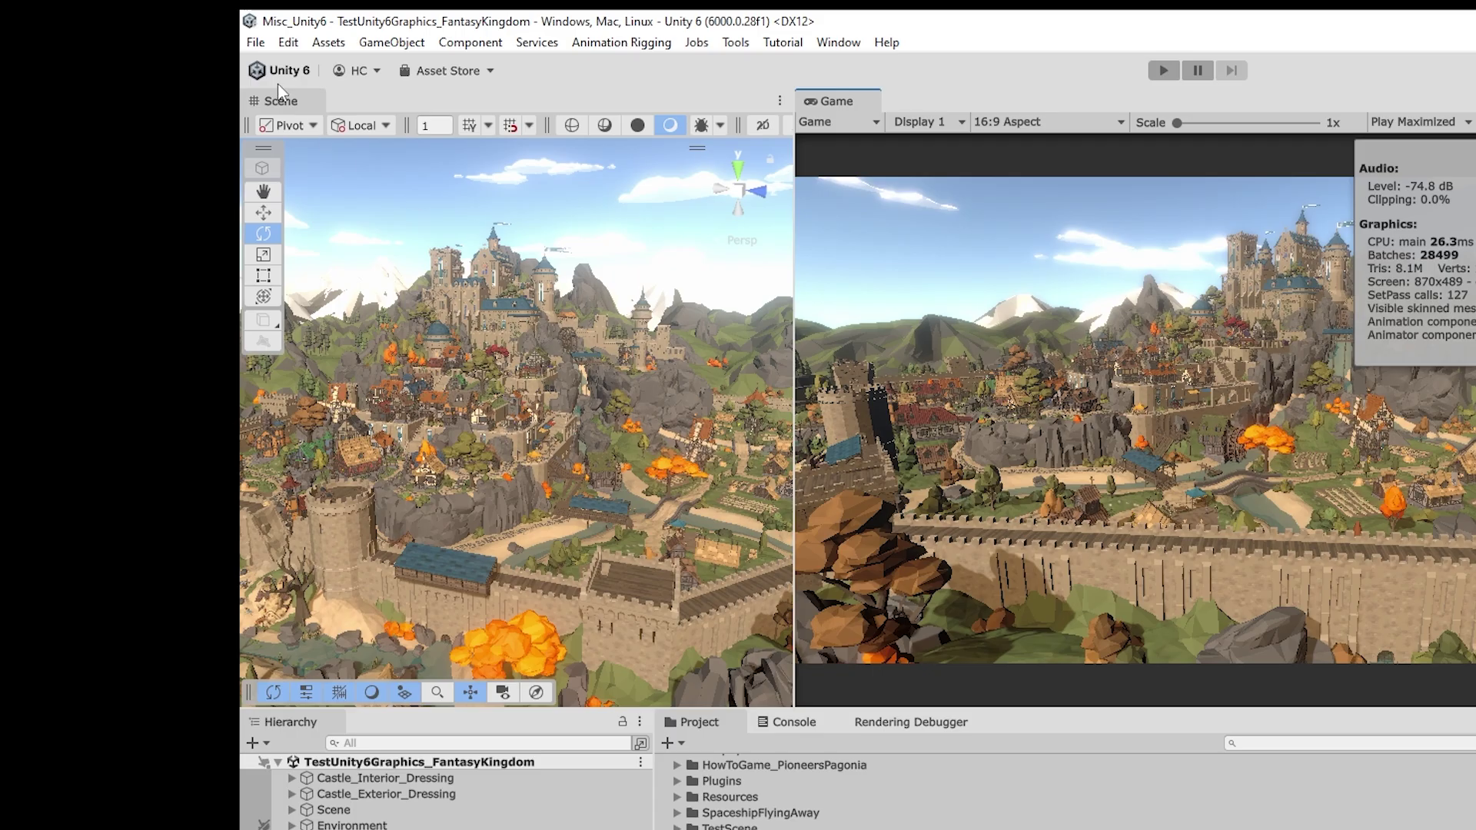
Step: Set BatchRendererGroup Variants to Keep All in the Graphics project settings
left_click(38, 25)
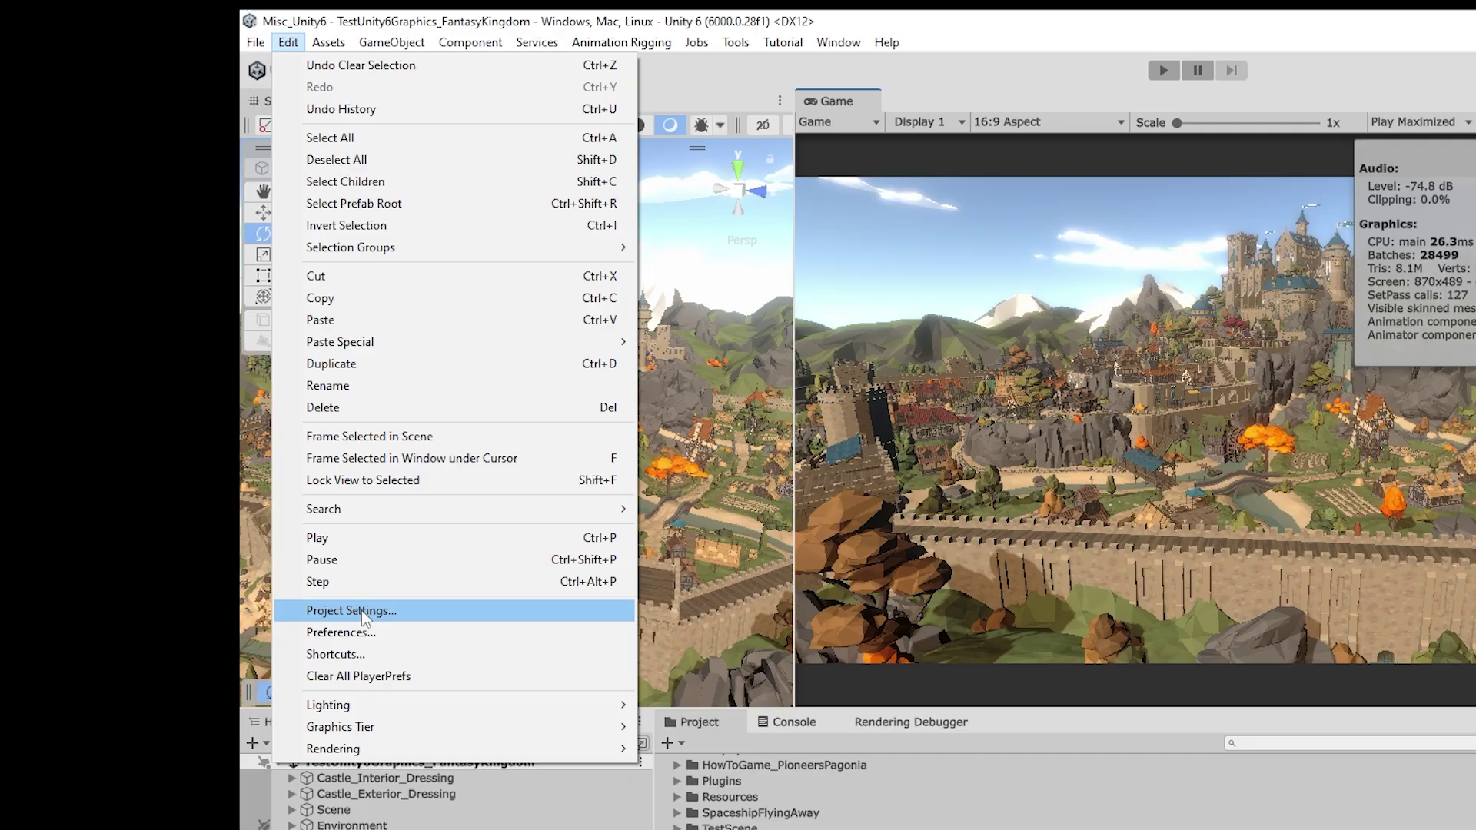
left_click(361, 610)
left_click(320, 174)
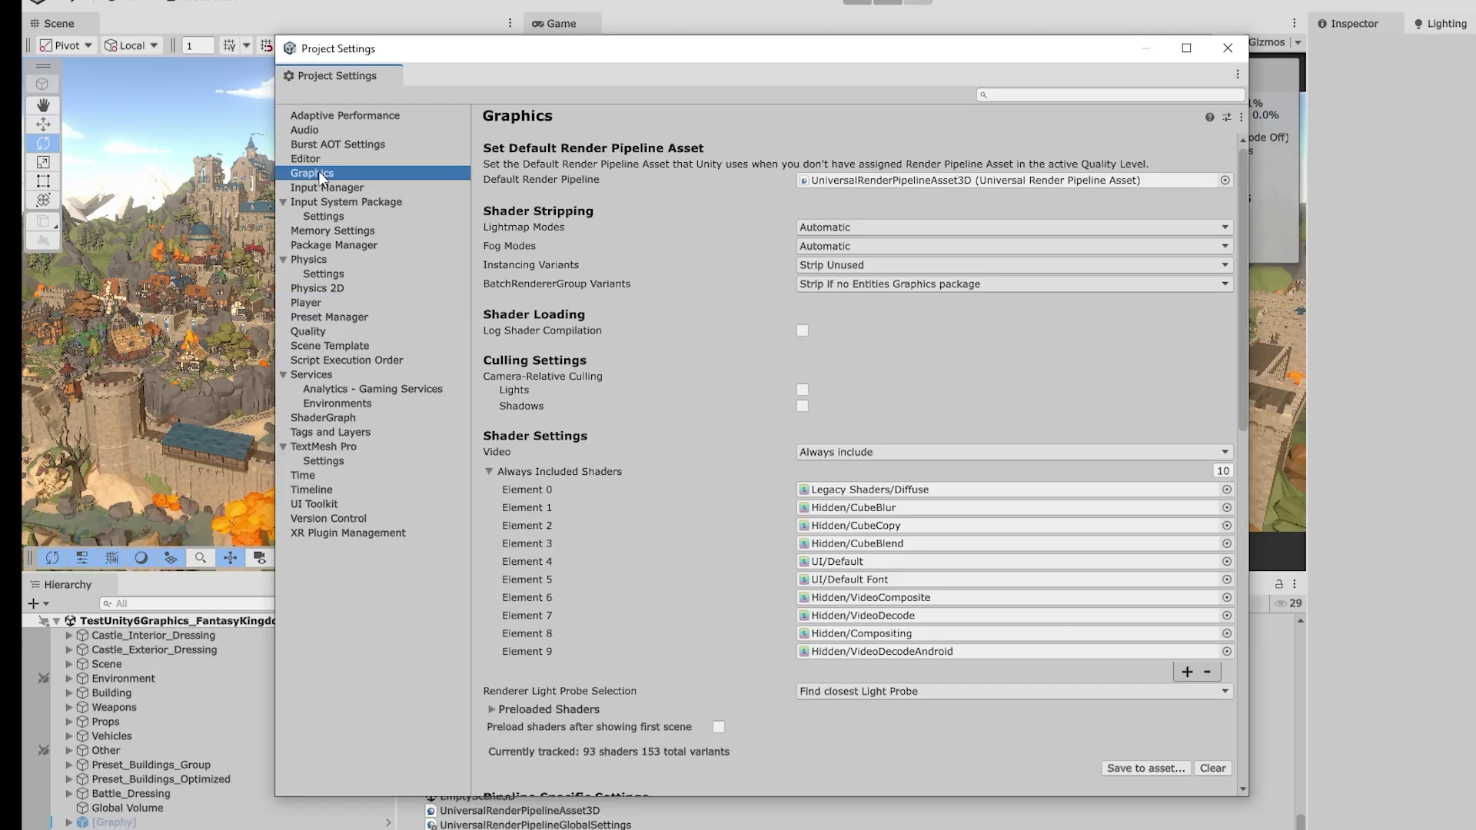
left_click(501, 285)
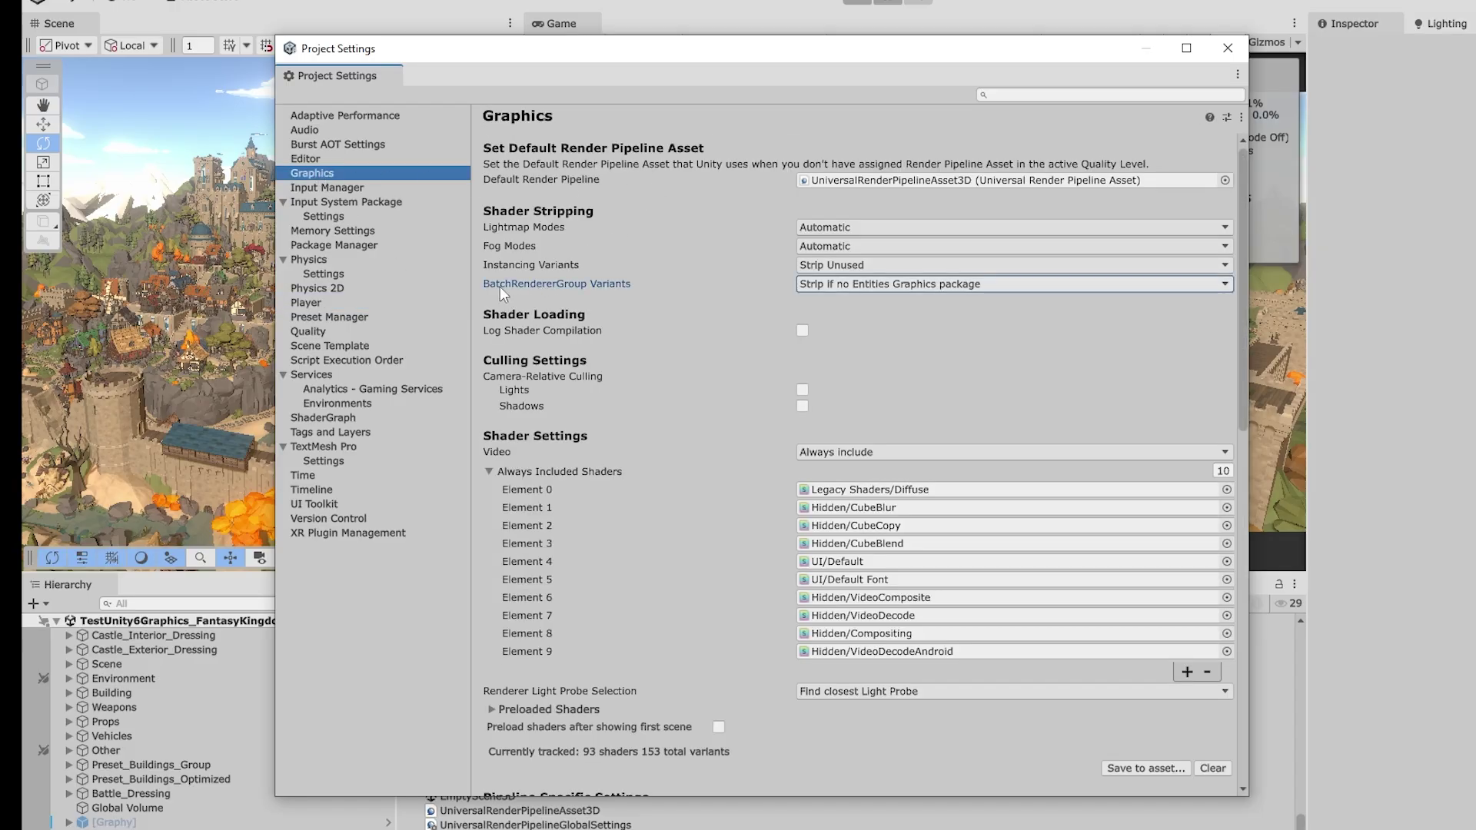
left_click(835, 284)
left_click(855, 344)
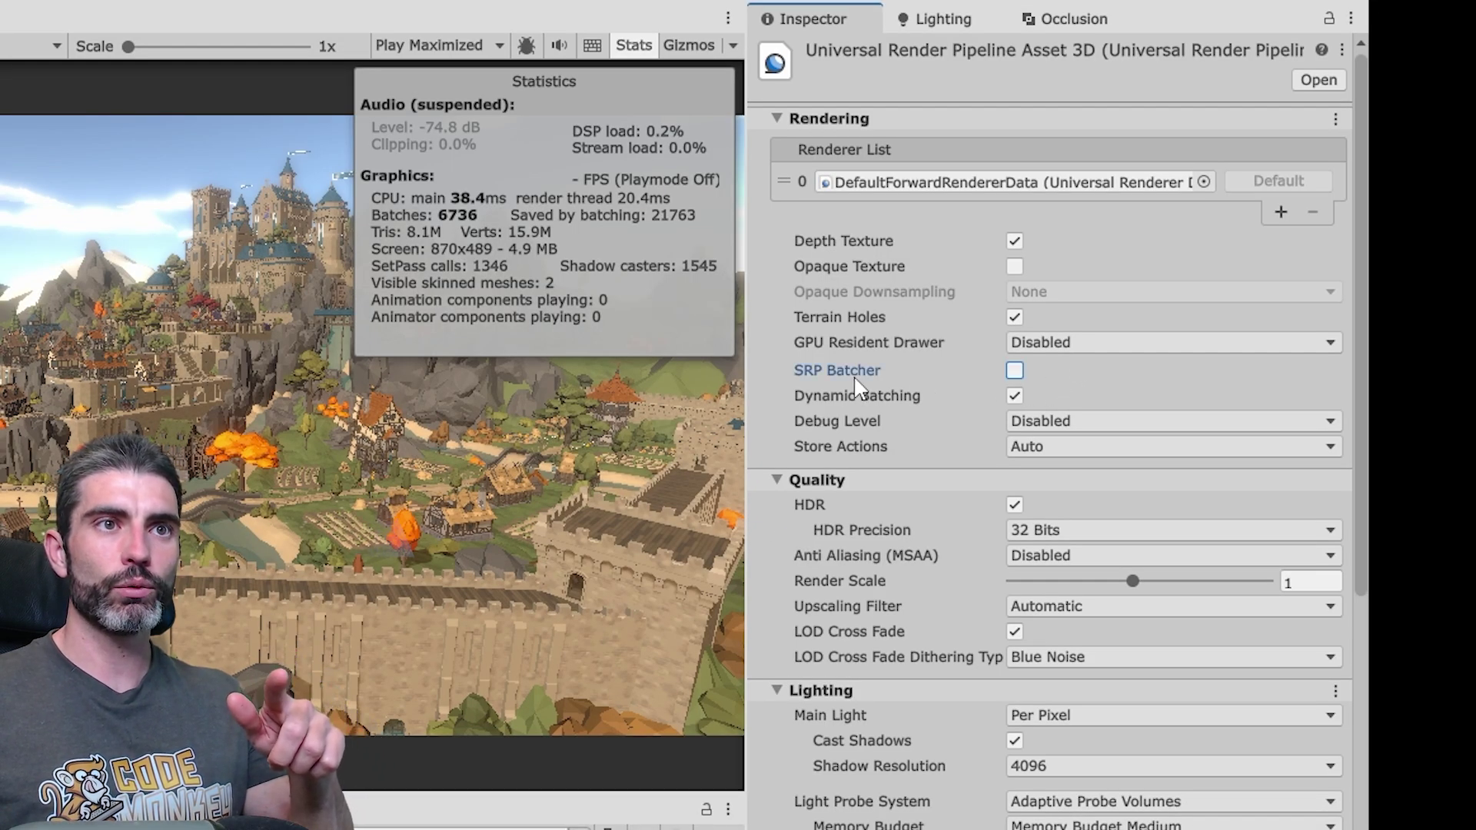
Step: Enable SRP Batcher, use Instanced Drawing, and set DefaultForwardRendererData's rendering path to Forward+
left_click(1013, 372)
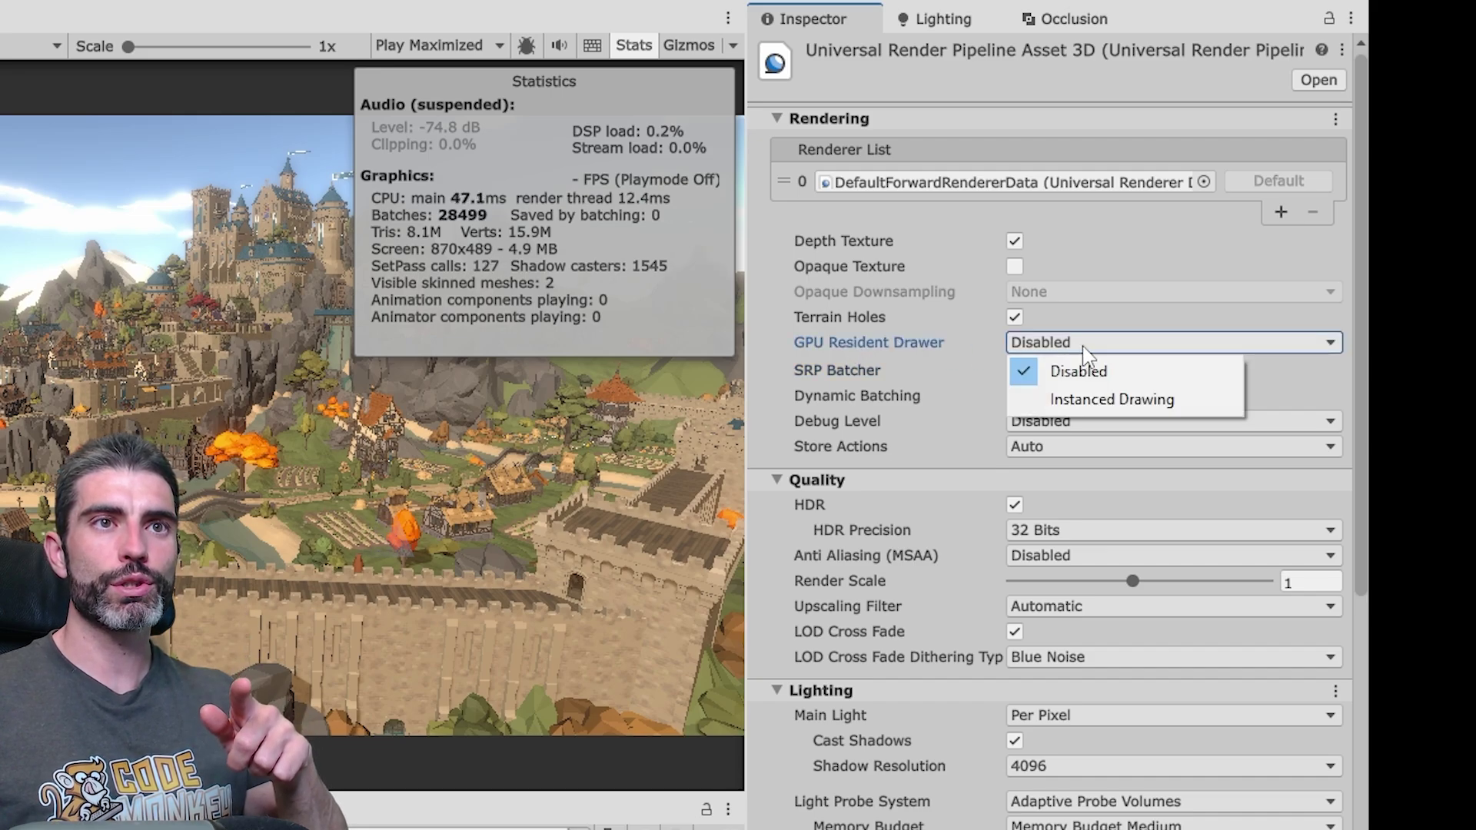
left_click(1092, 406)
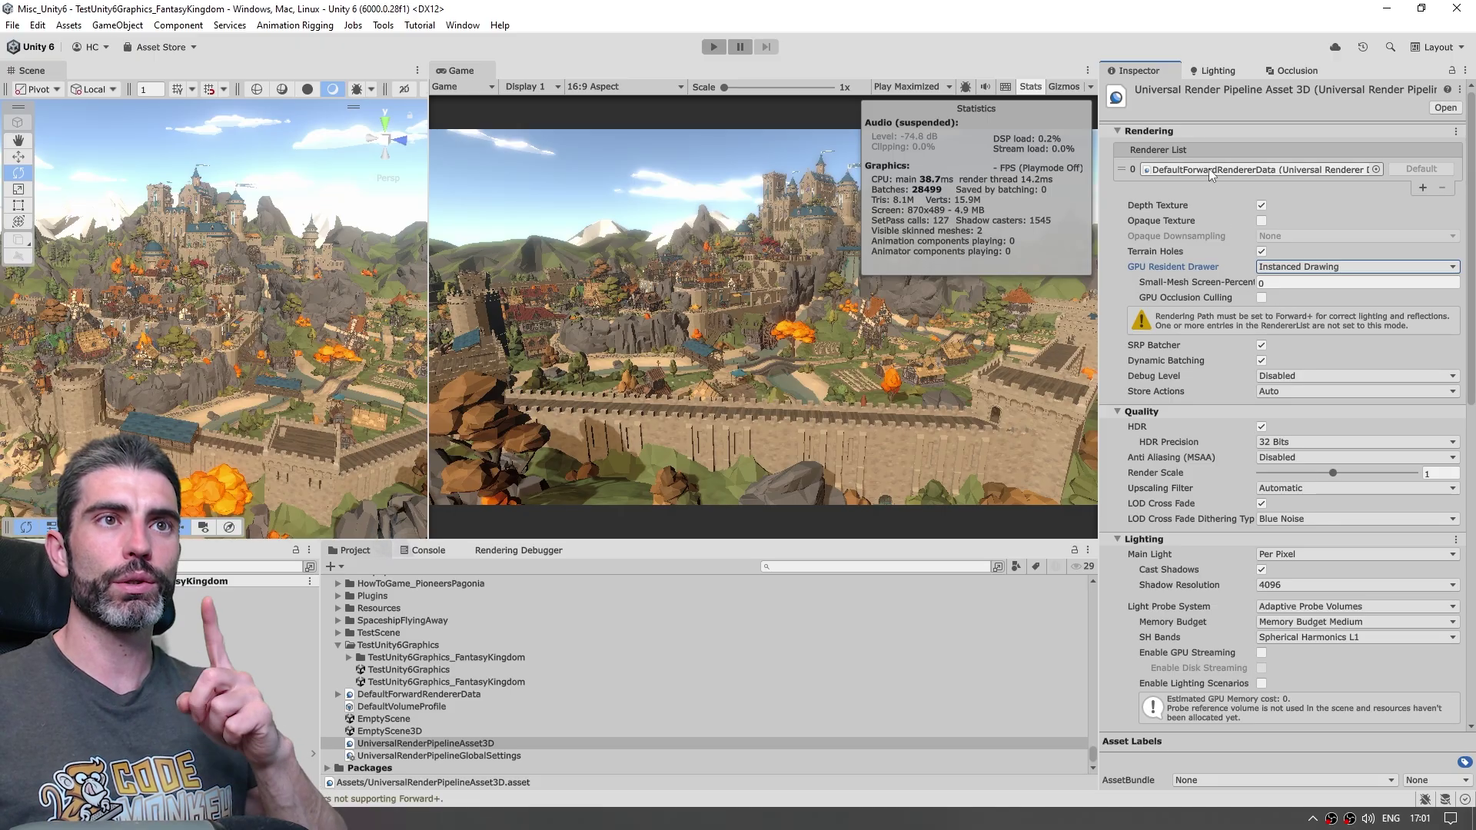
left_click(927, 180)
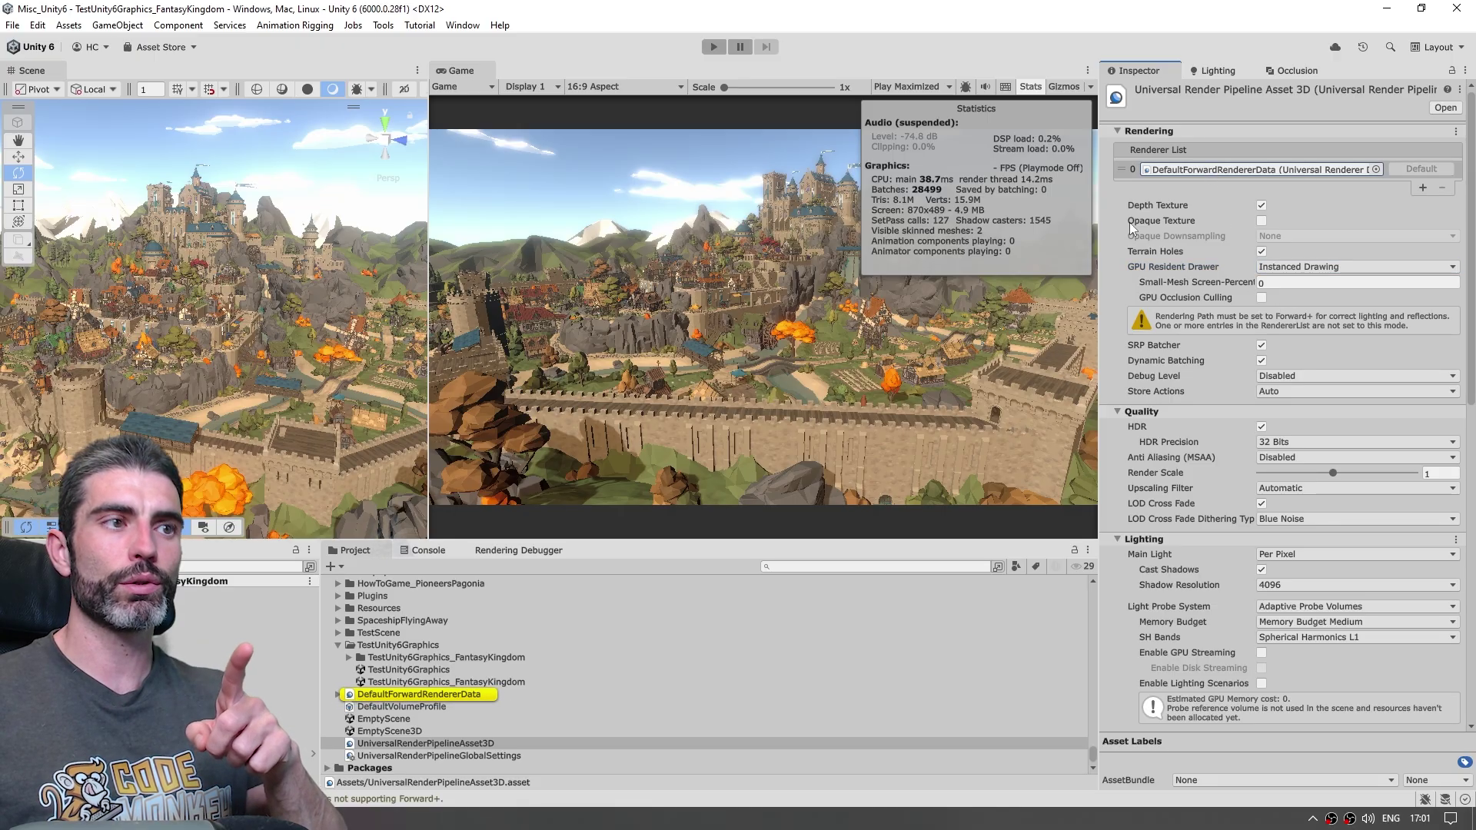
left_click(426, 695)
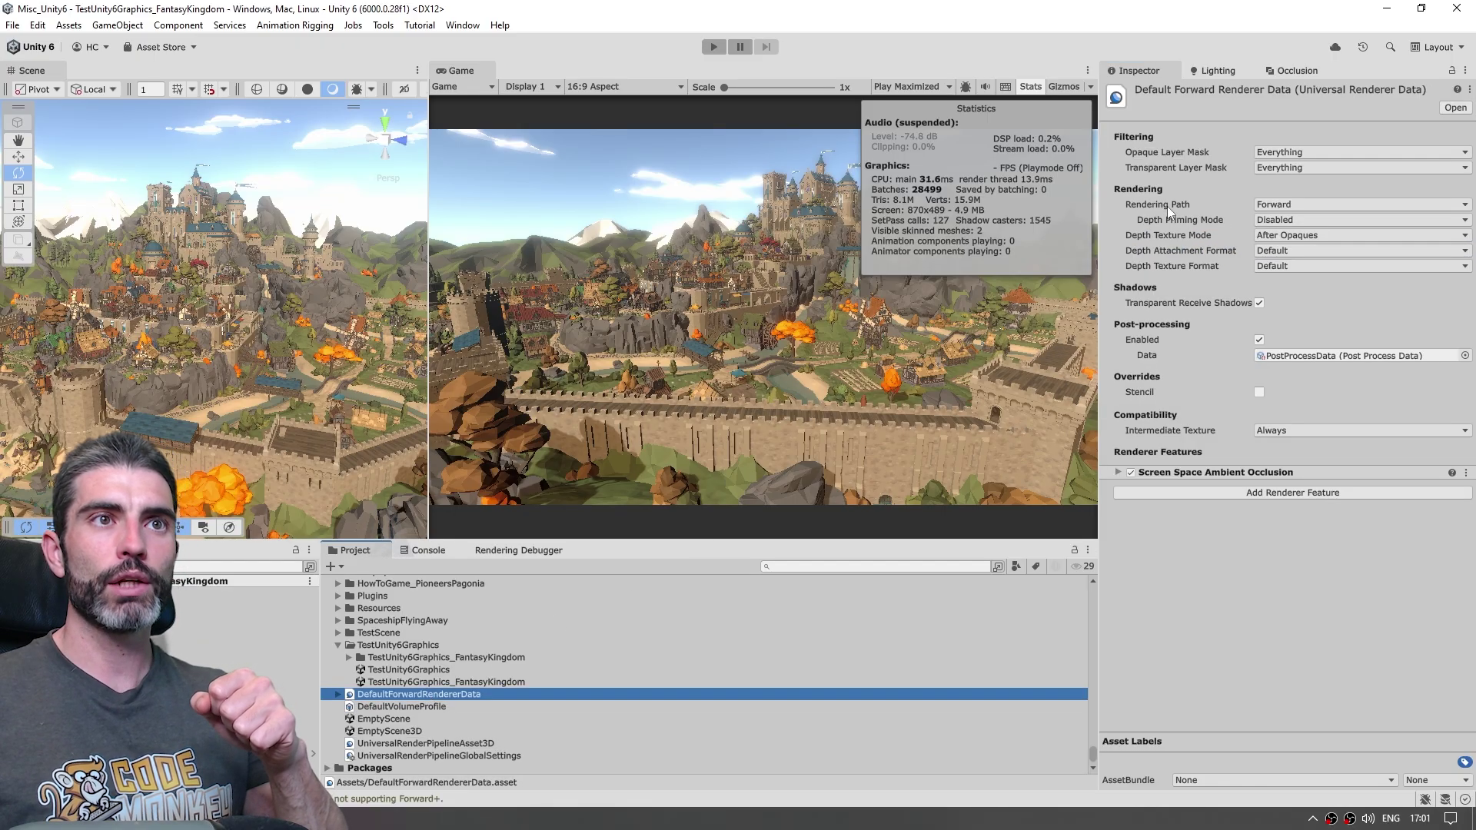
left_click(1293, 204)
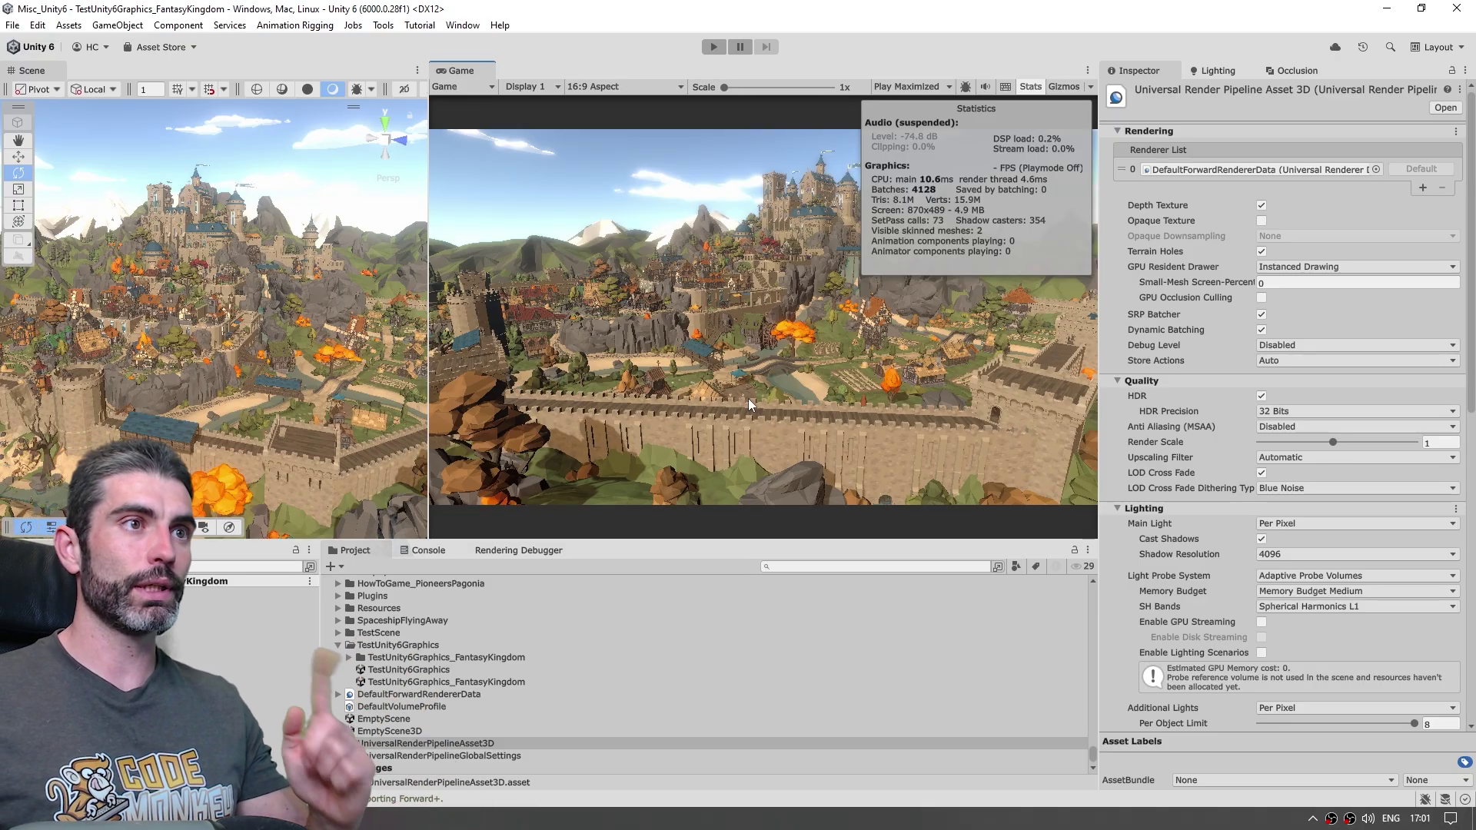
Step: Enter Play mode maximized to test performance, now reaching about 200 FPS
key("ctrl+p")
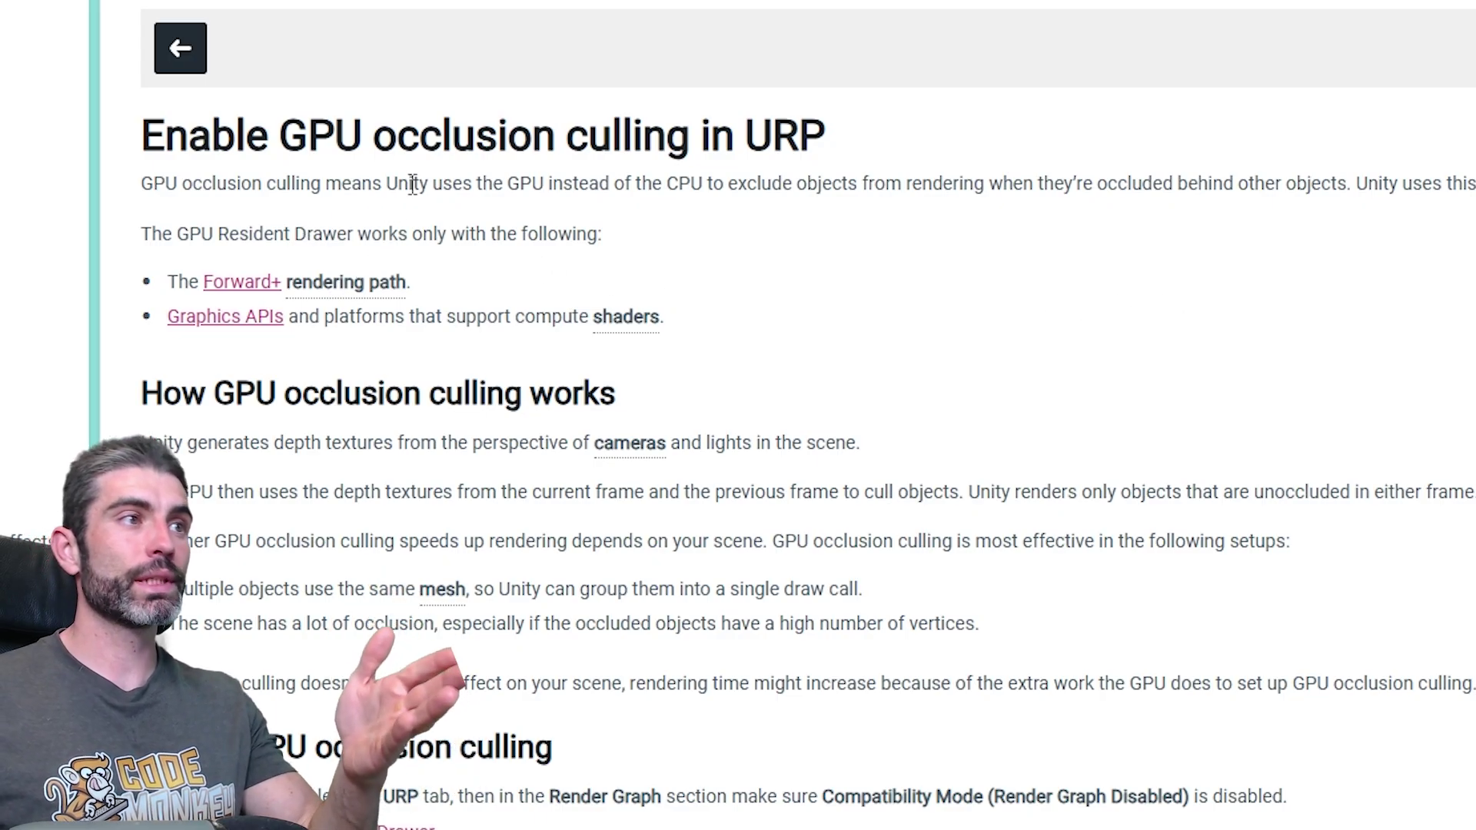
Step: Highlight the passages on GPU-based culling and depth texture generation in the manual
left_click_drag(387, 183, 1337, 186)
left_click(1359, 277)
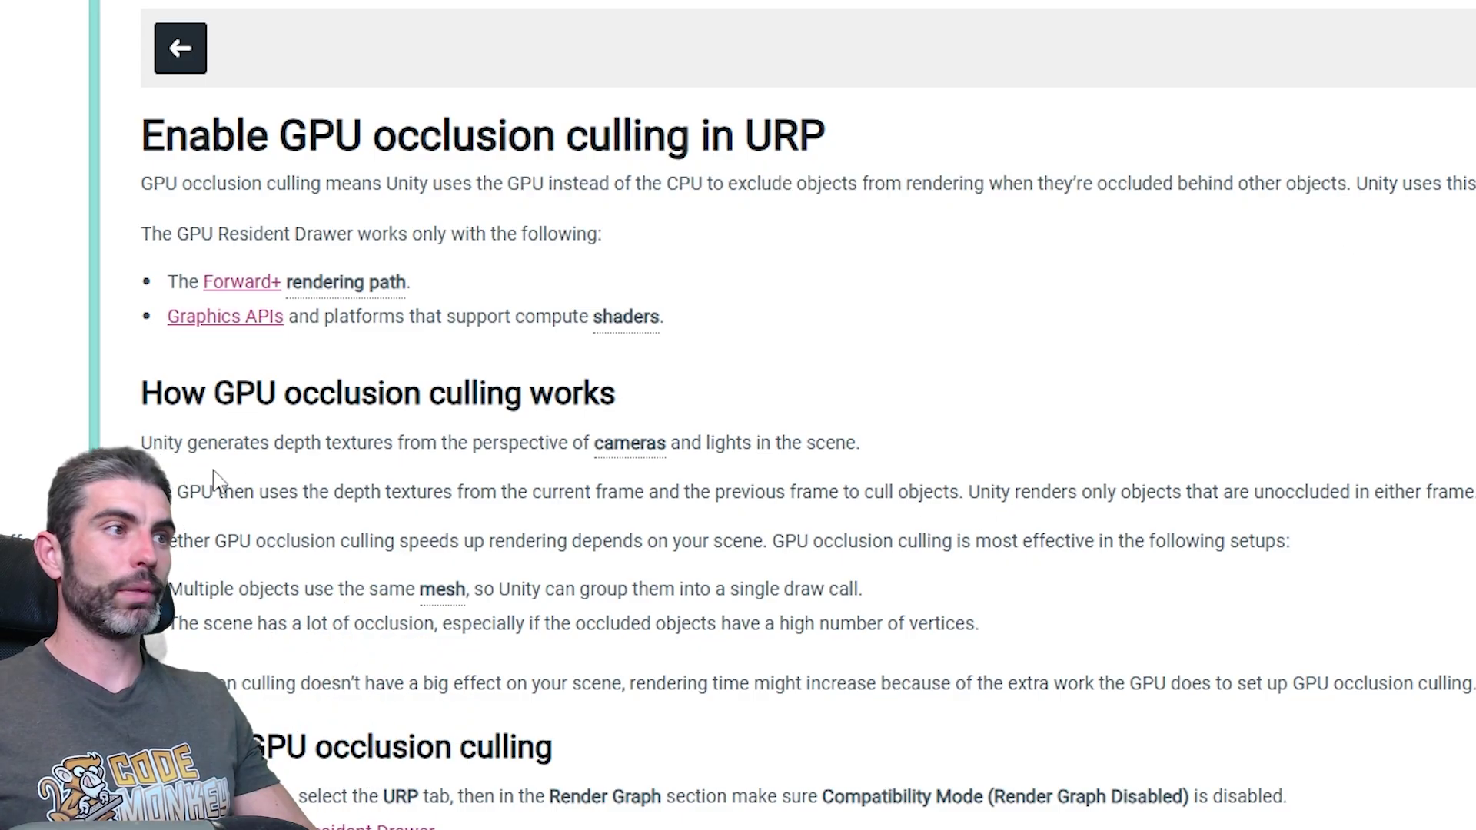
left_click_drag(220, 444, 469, 450)
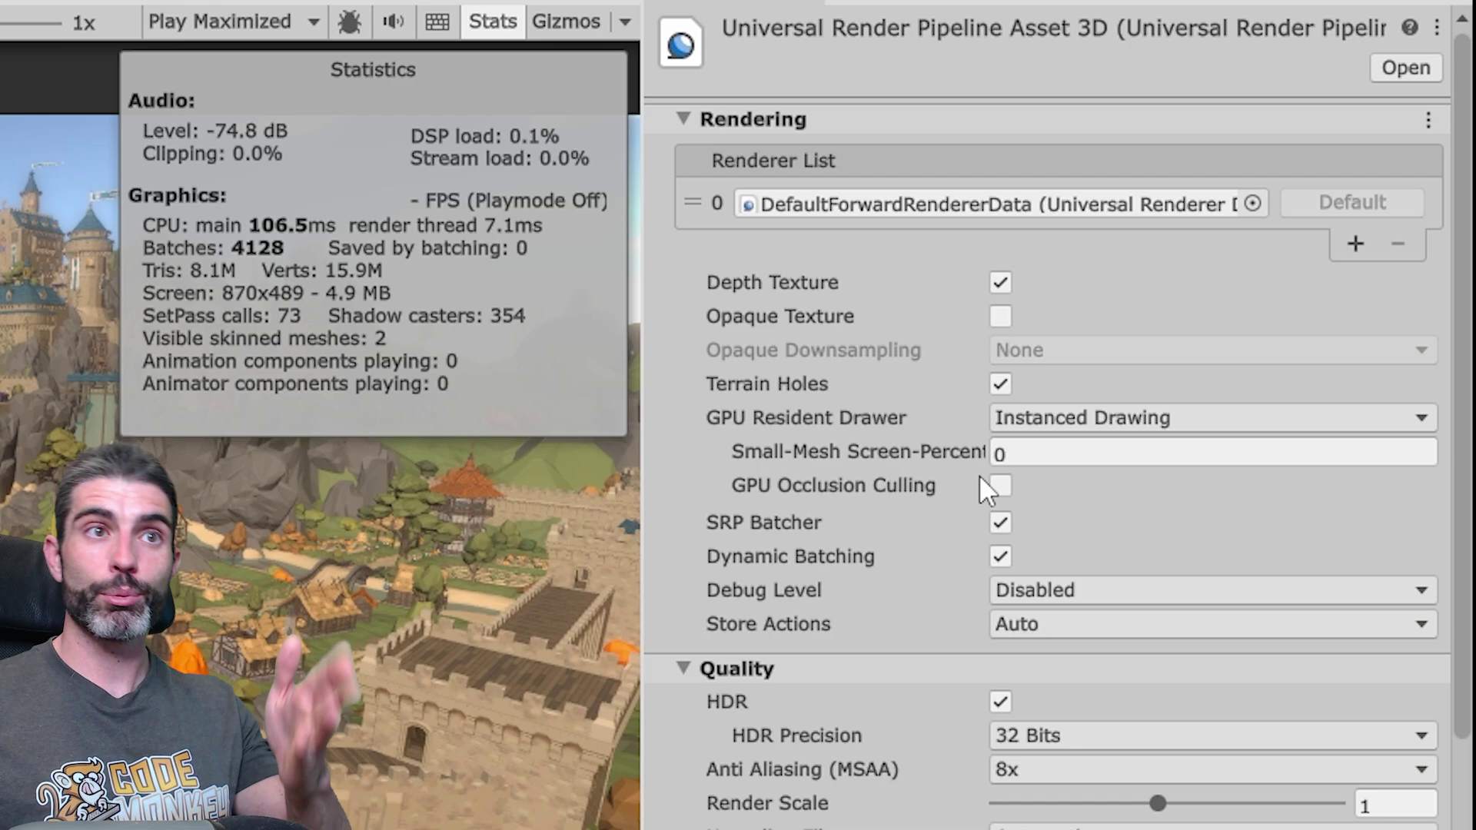
Step: Toggle Render Graph compatibility mode on and off, then enable GPU Occlusion Culling in the URP asset
mouse_move(821, 411)
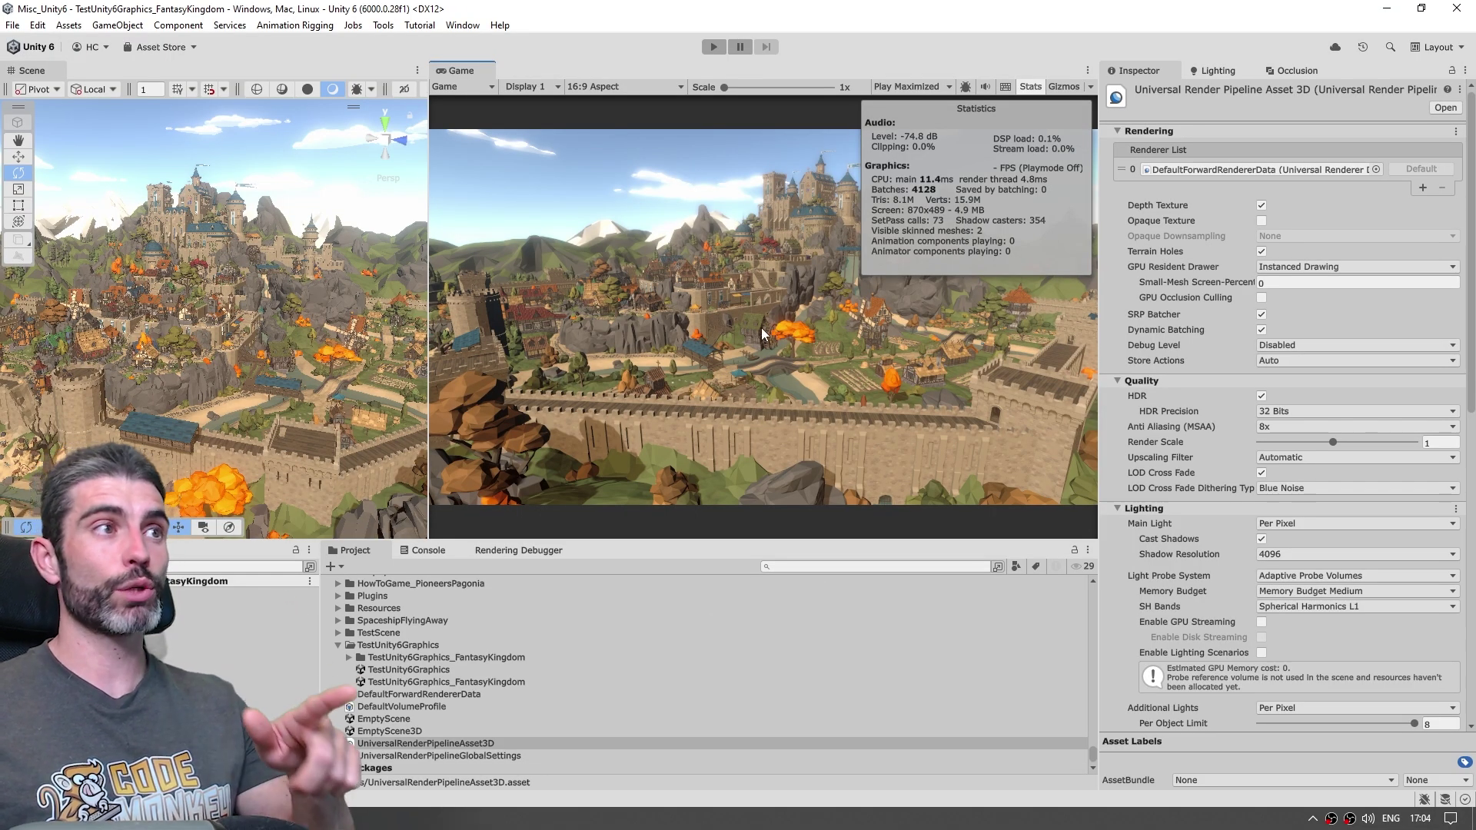
left_click(37, 25)
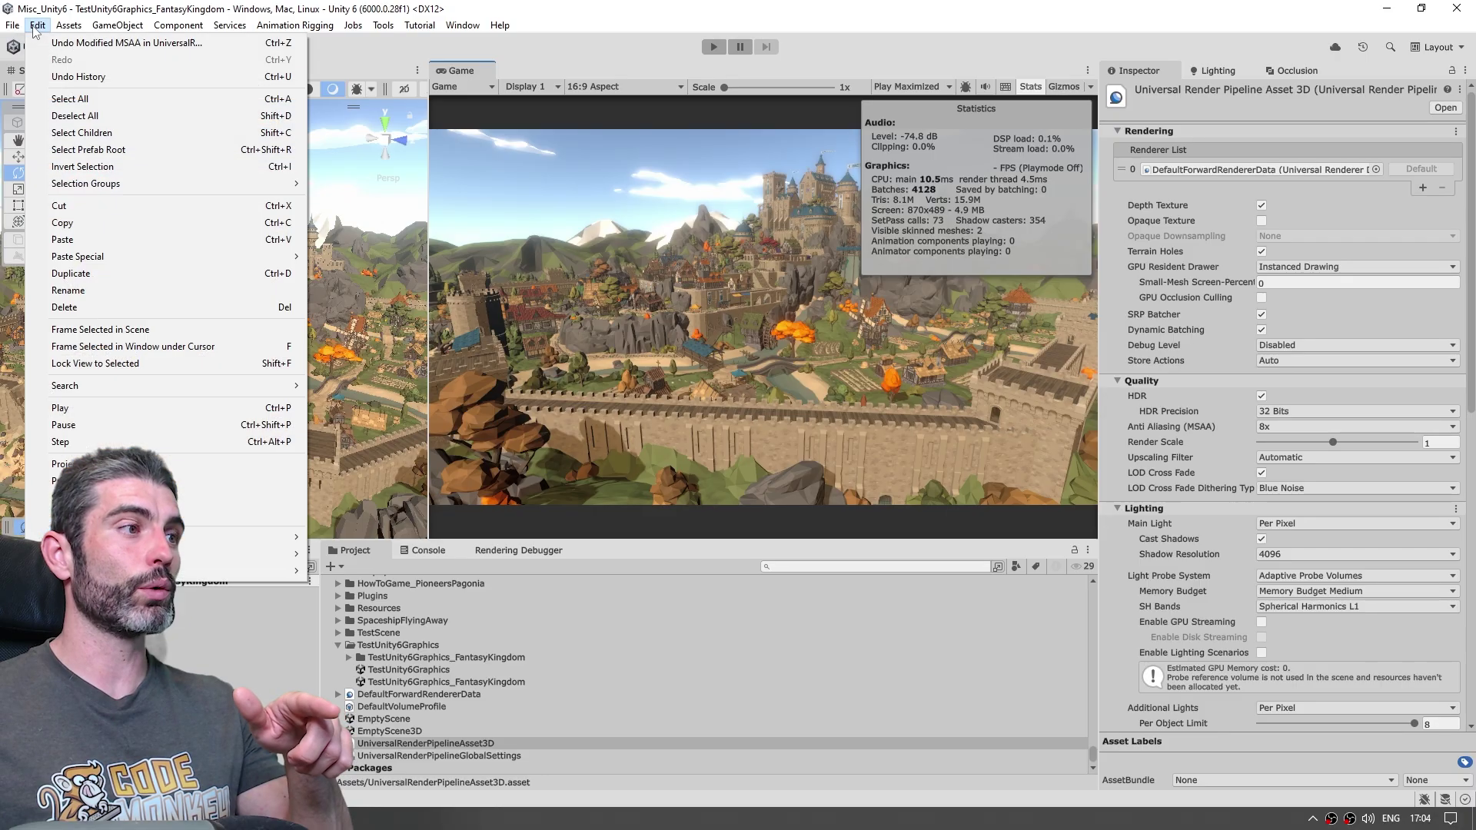
left_click(115, 463)
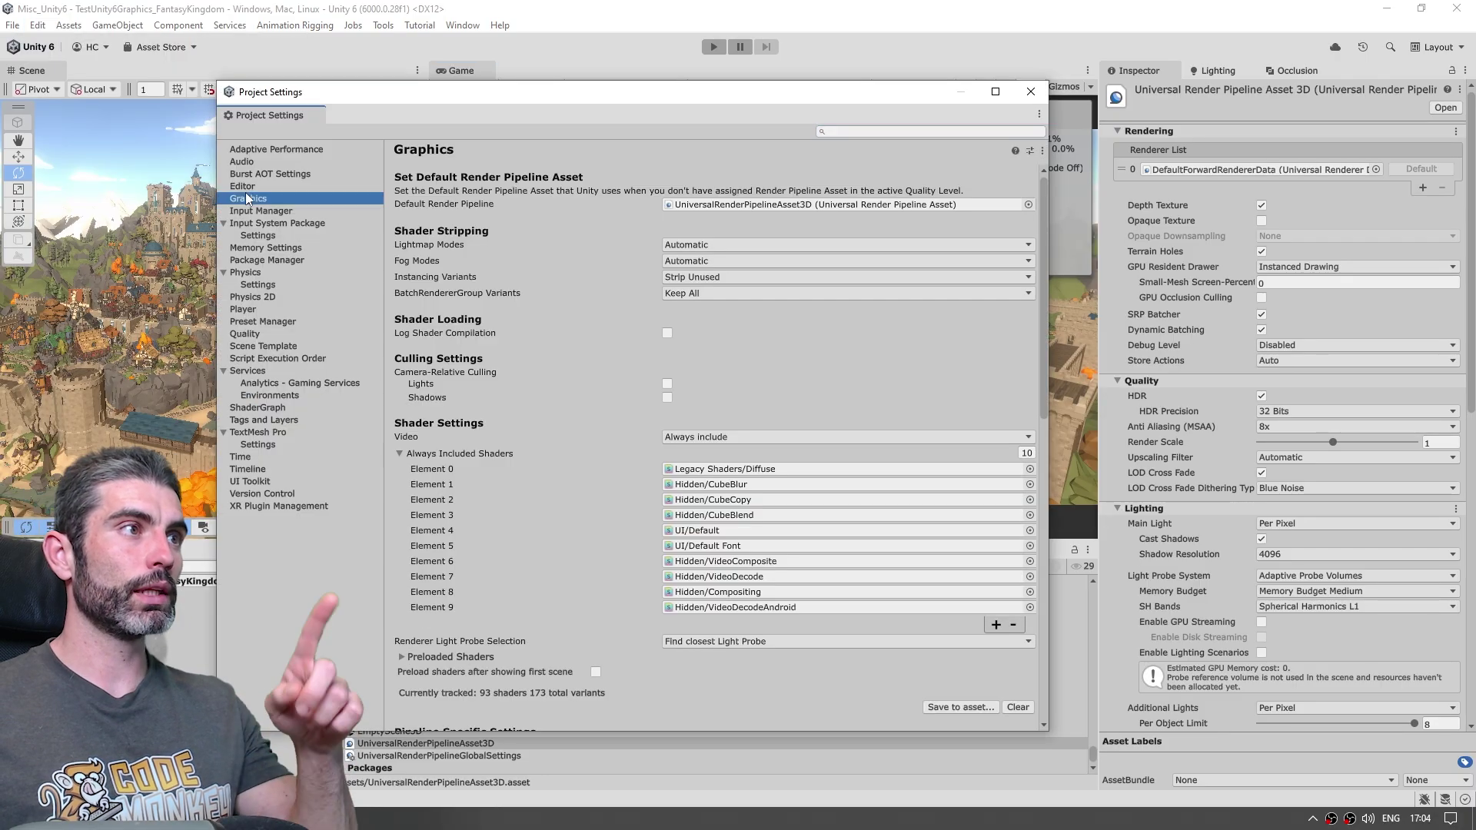
scroll(532, 397, "down", 15)
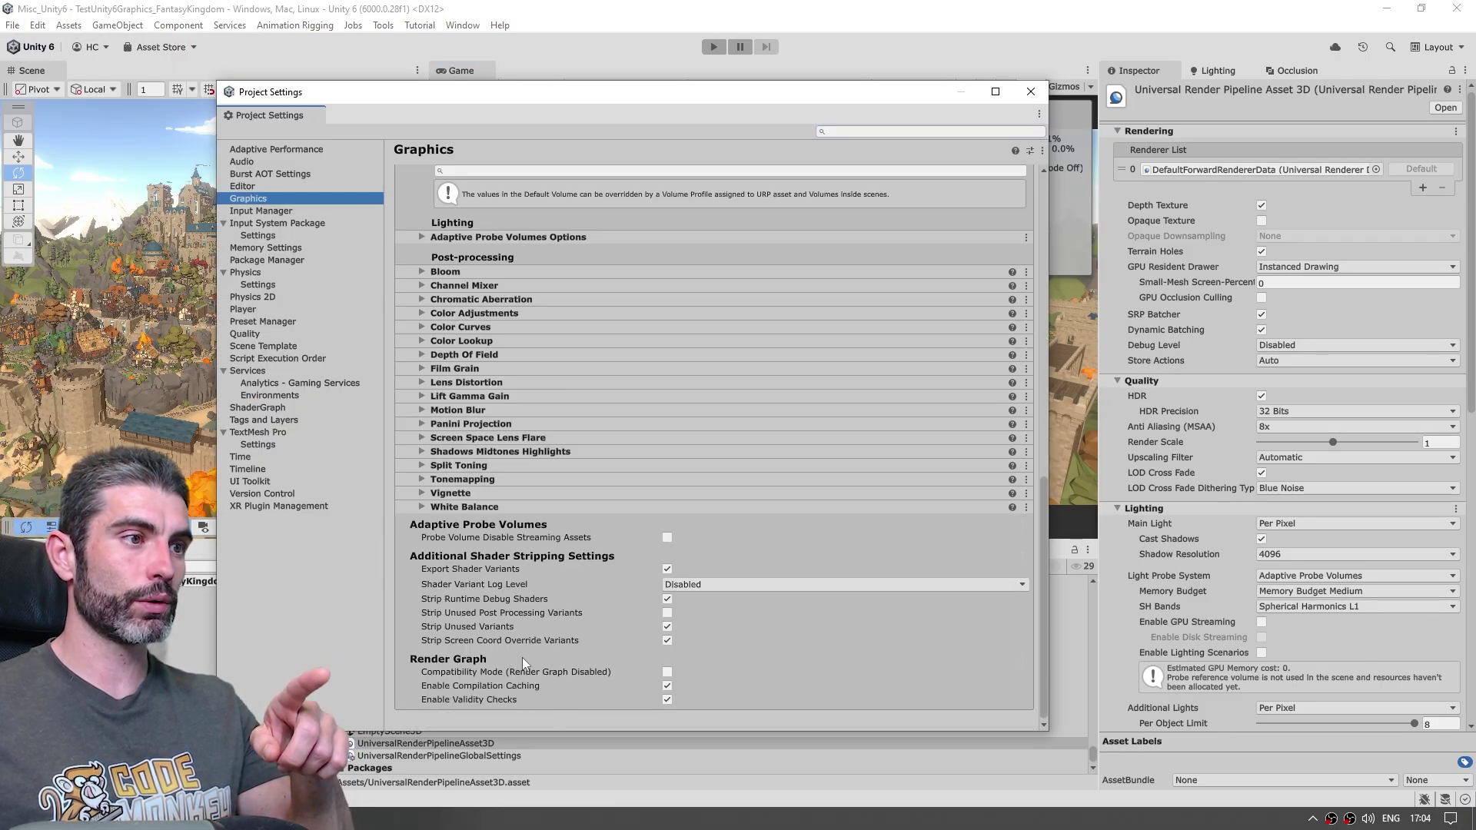
left_click(477, 672)
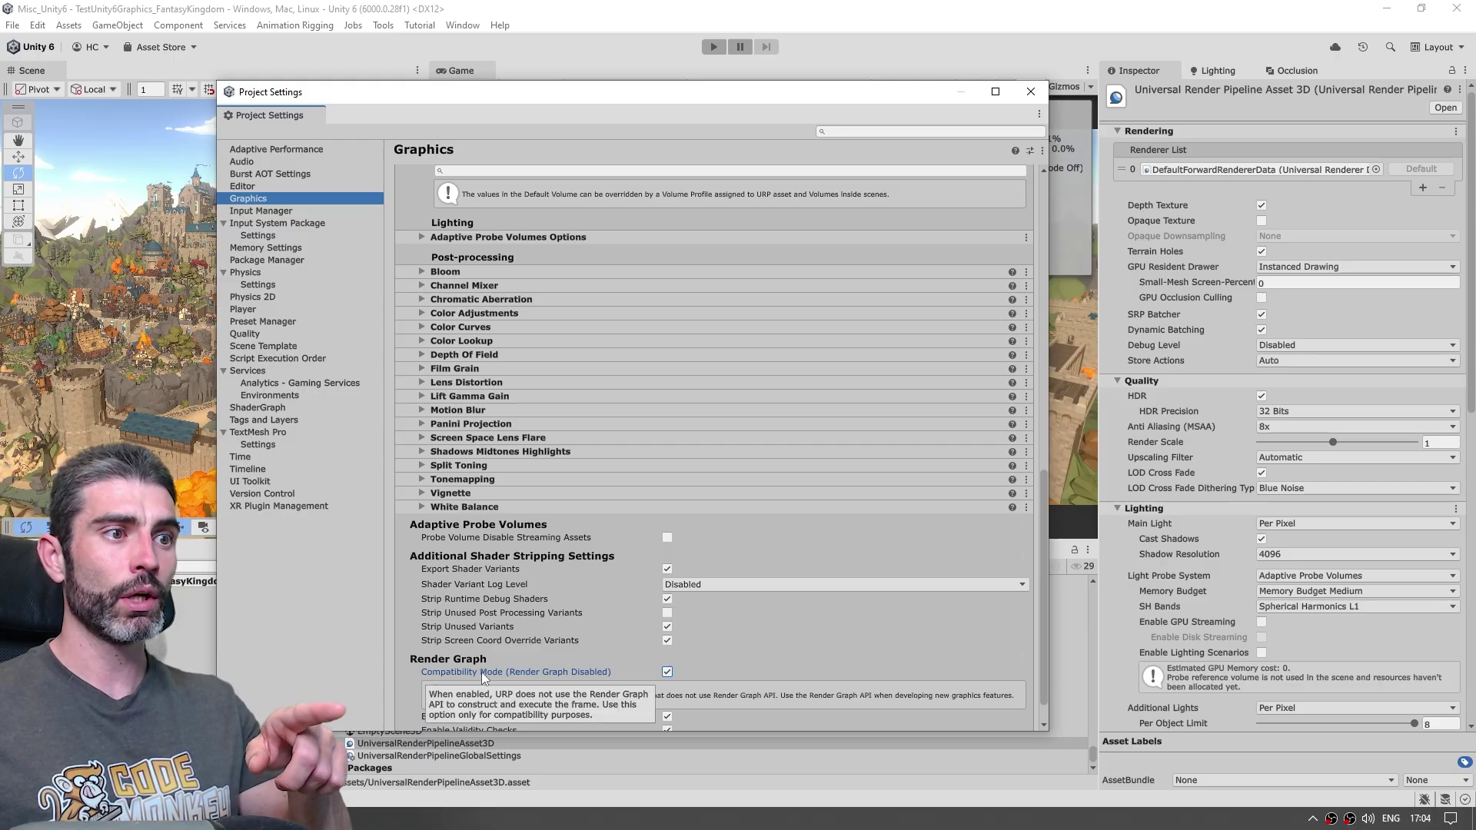
left_click(668, 673)
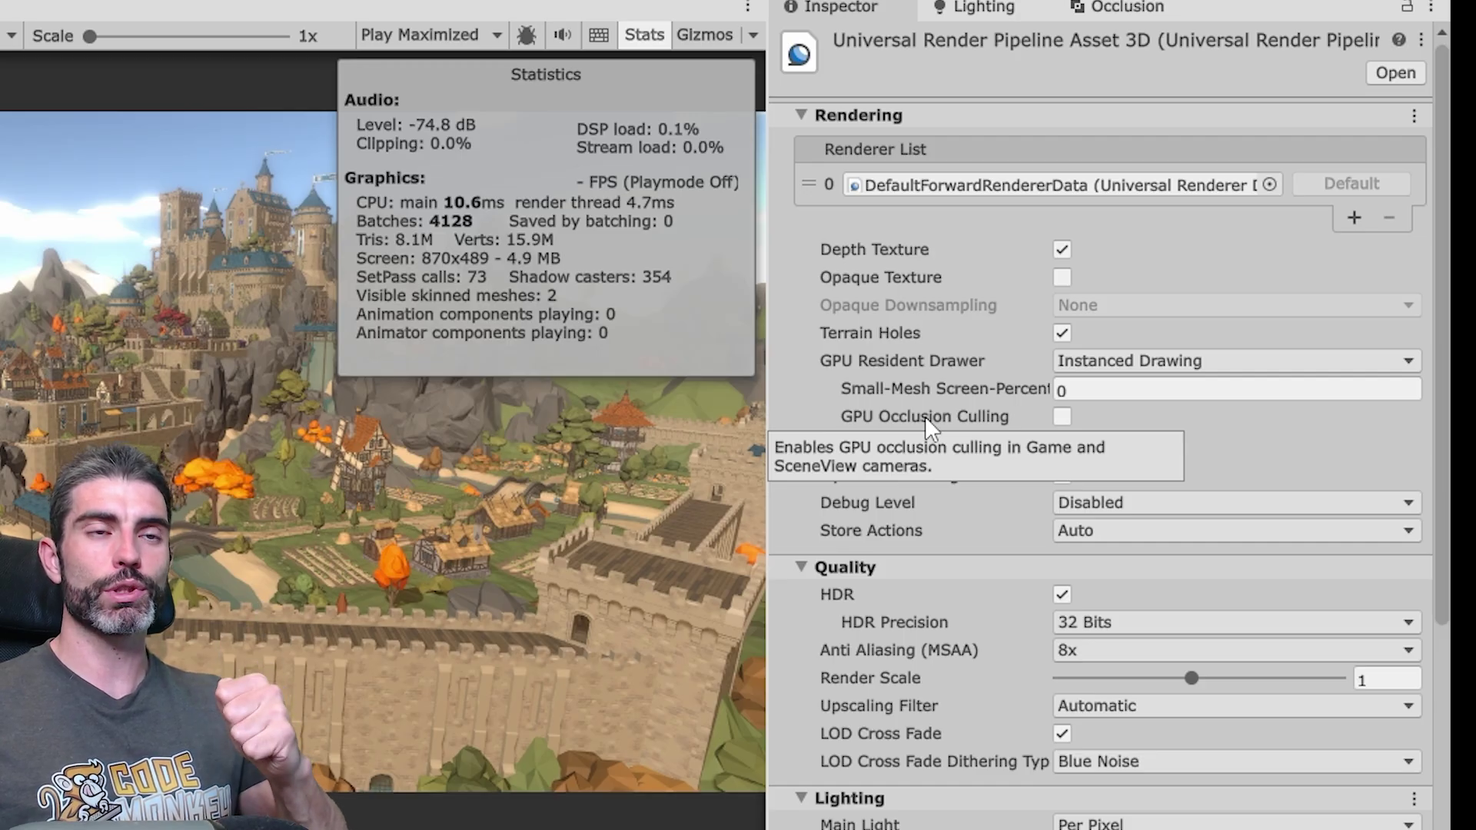
left_click(1062, 417)
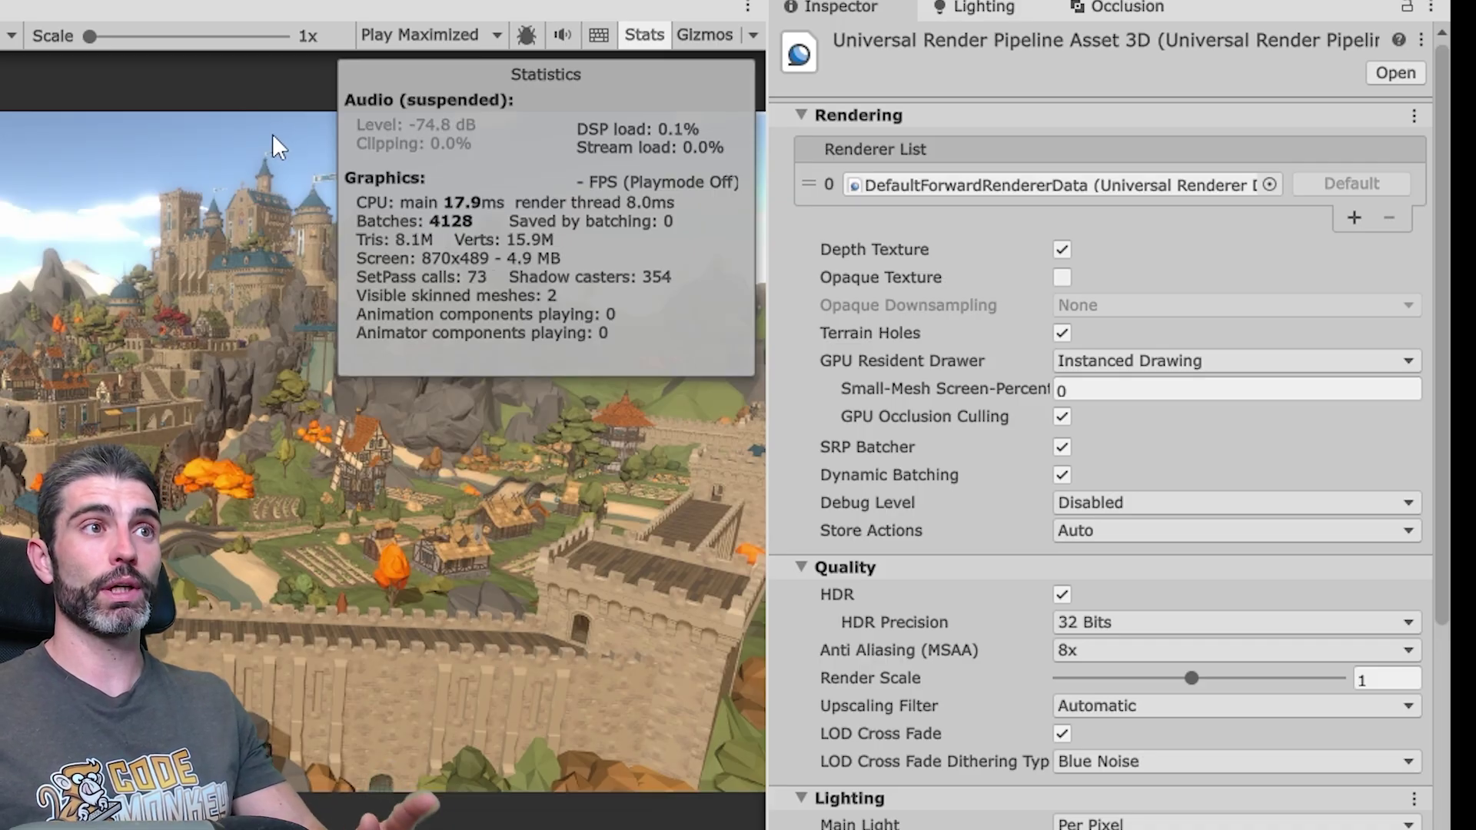
left_click(463, 24)
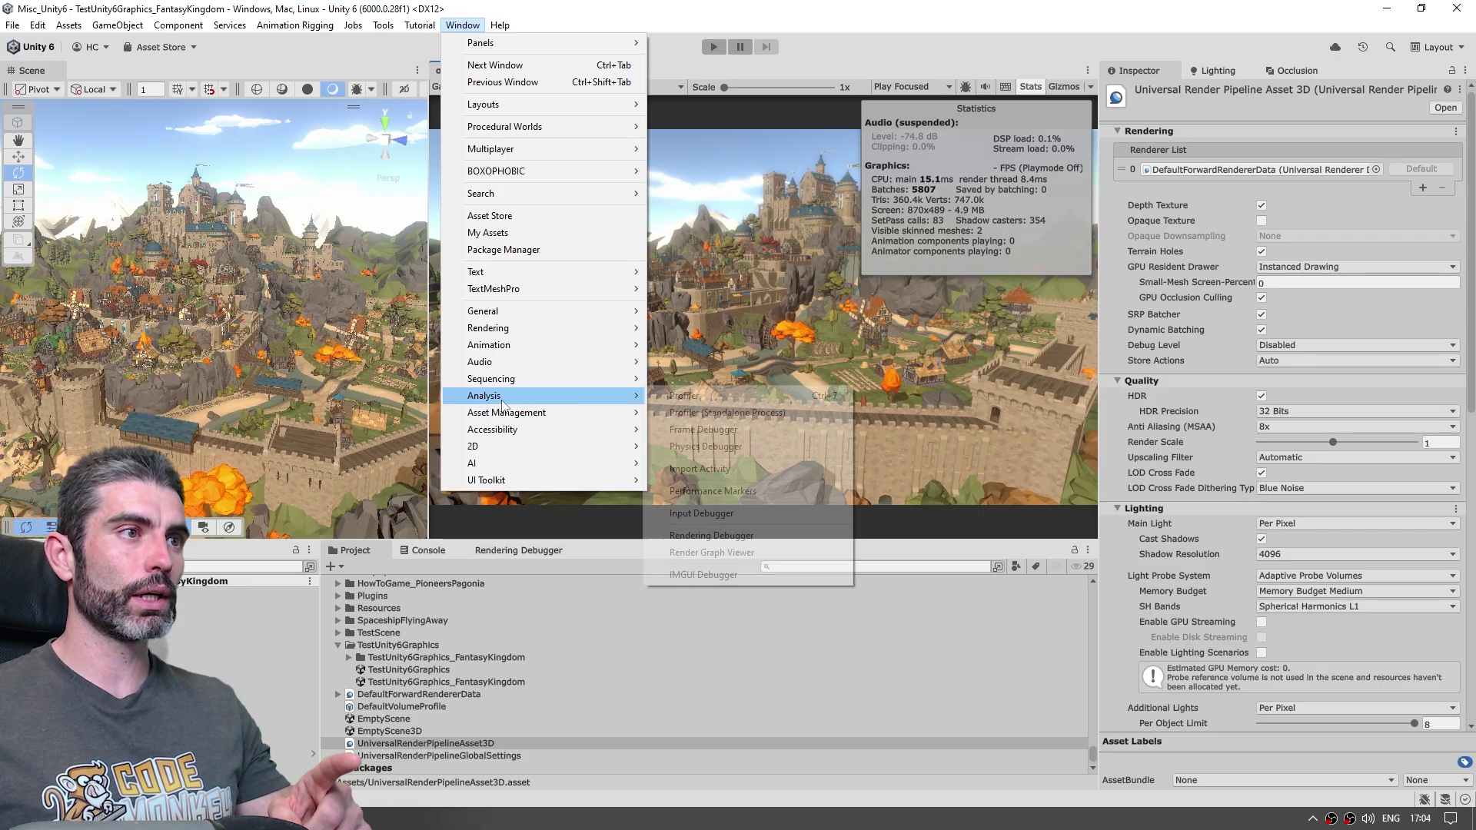
Step: In the Rendering Debugger's GPU Resident Drawer panel, enable the Occlusion Test Overlay heatmap
mouse_move(496, 396)
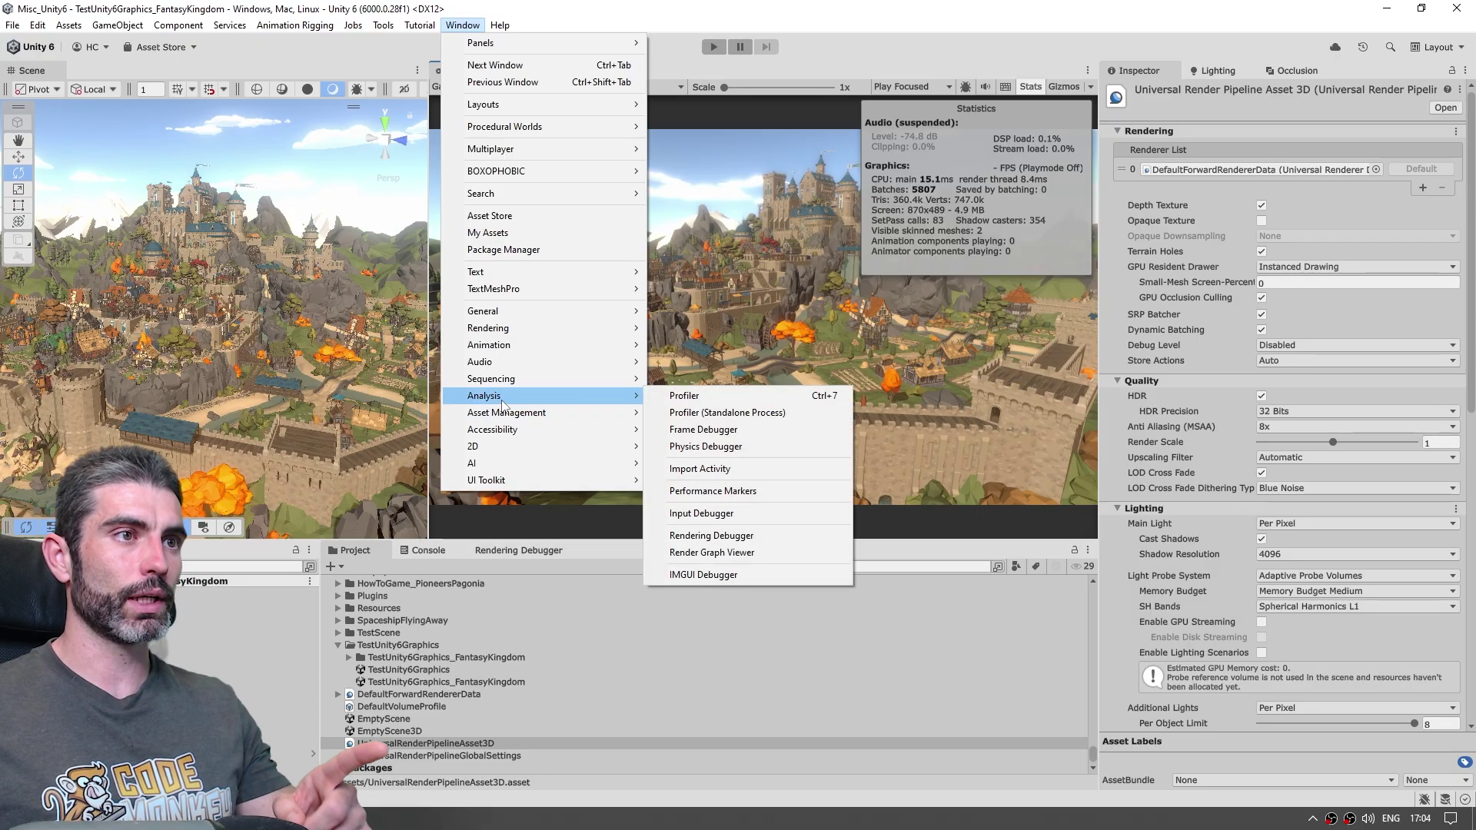
left_click(731, 535)
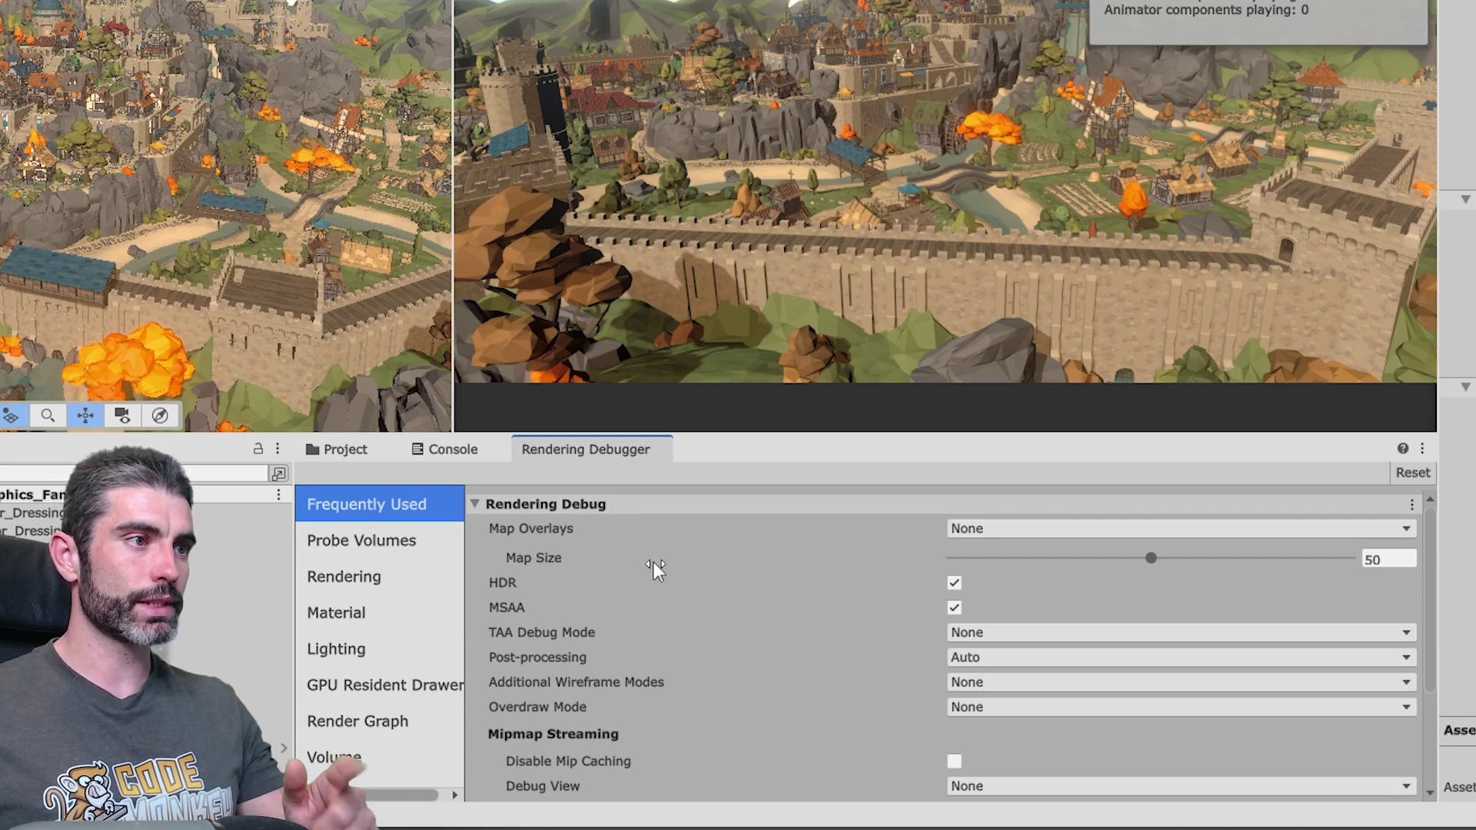
left_click(352, 693)
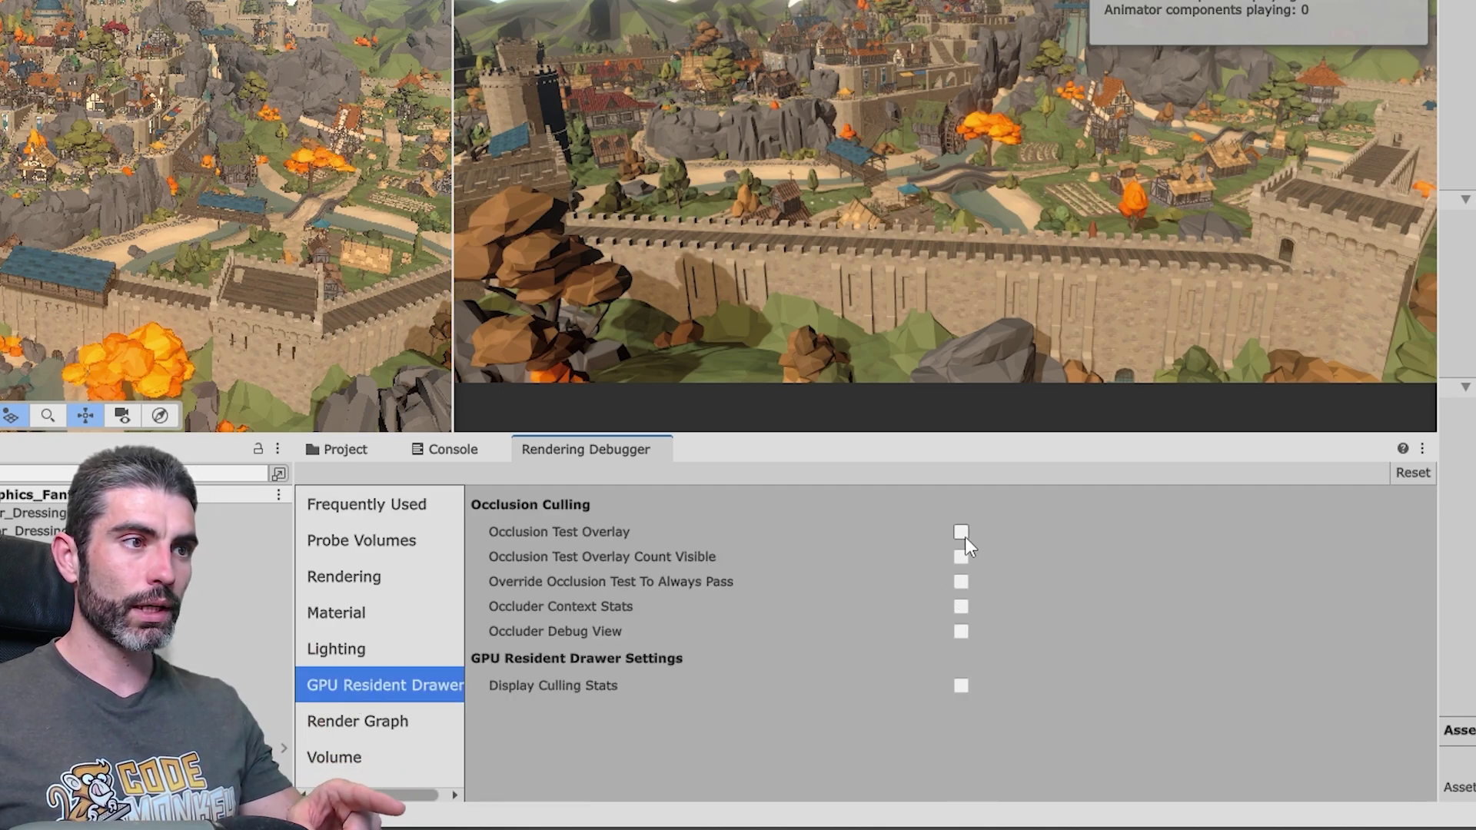
left_click(961, 532)
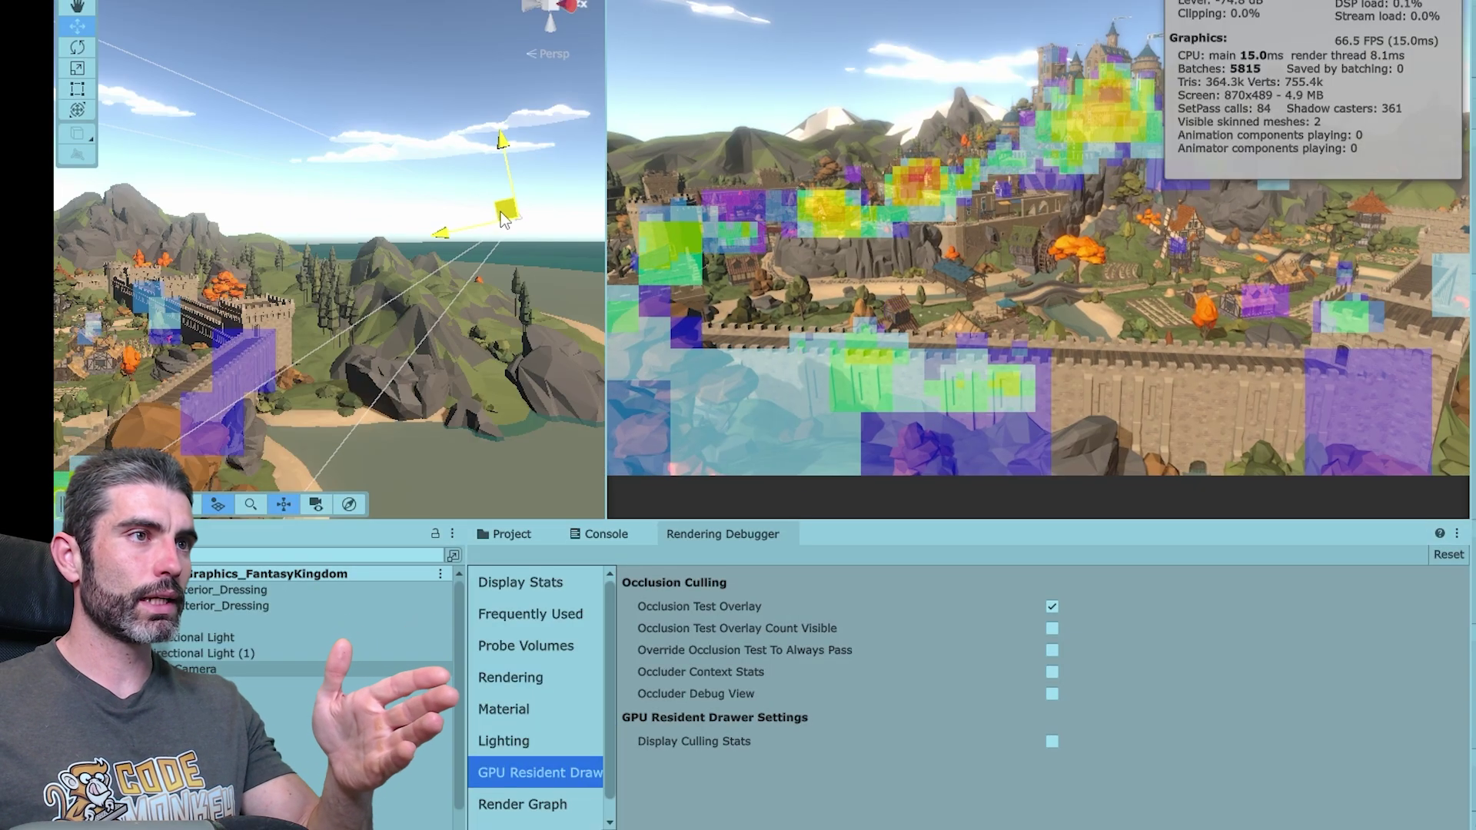
Step: Move the camera down behind the castle wall and turn GPU Occlusion Culling off
left_click_drag(503, 219, 436, 254)
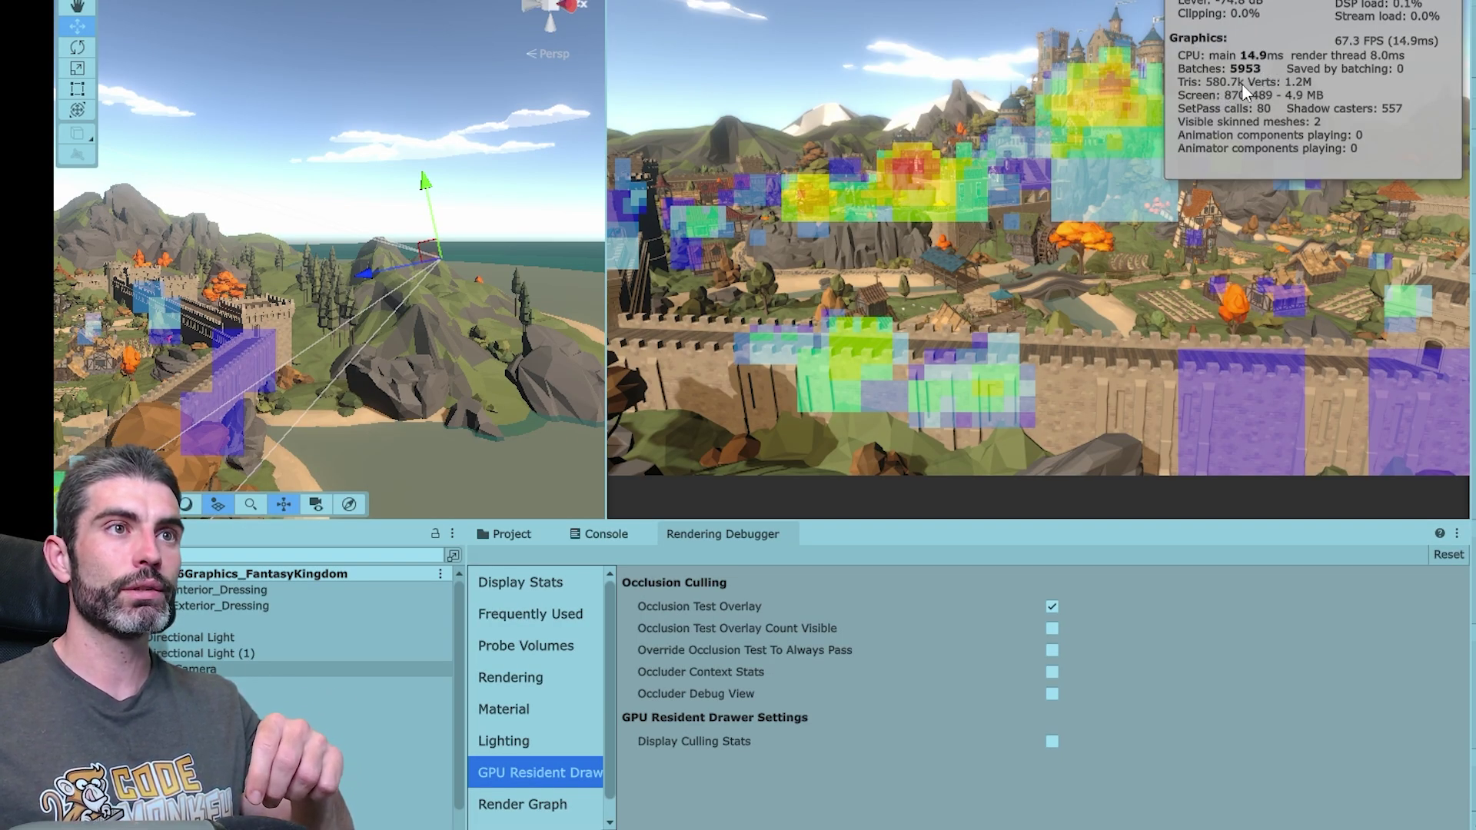
left_click_drag(425, 252, 259, 398)
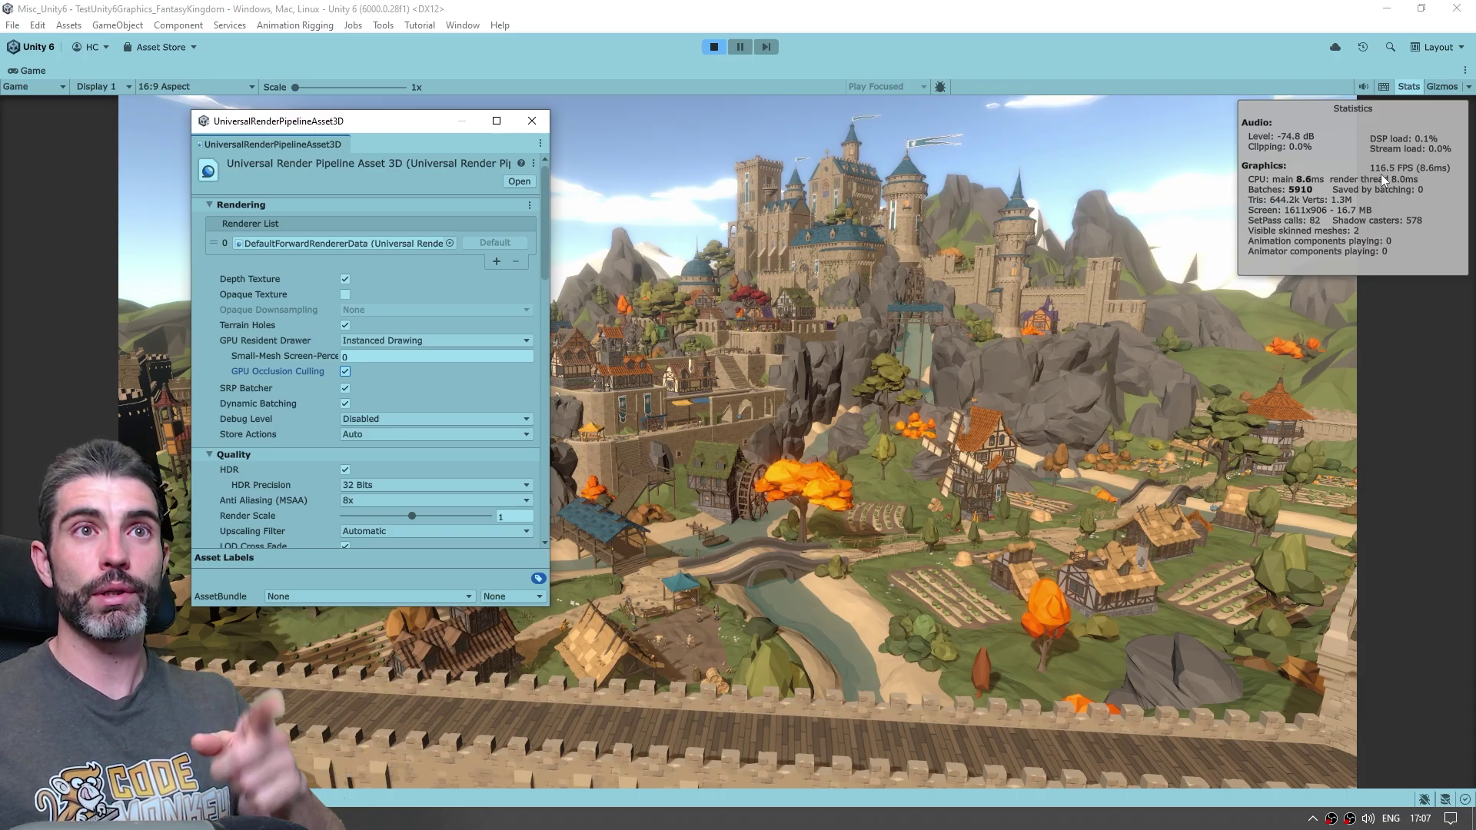
left_click(345, 371)
left_click(1128, 235)
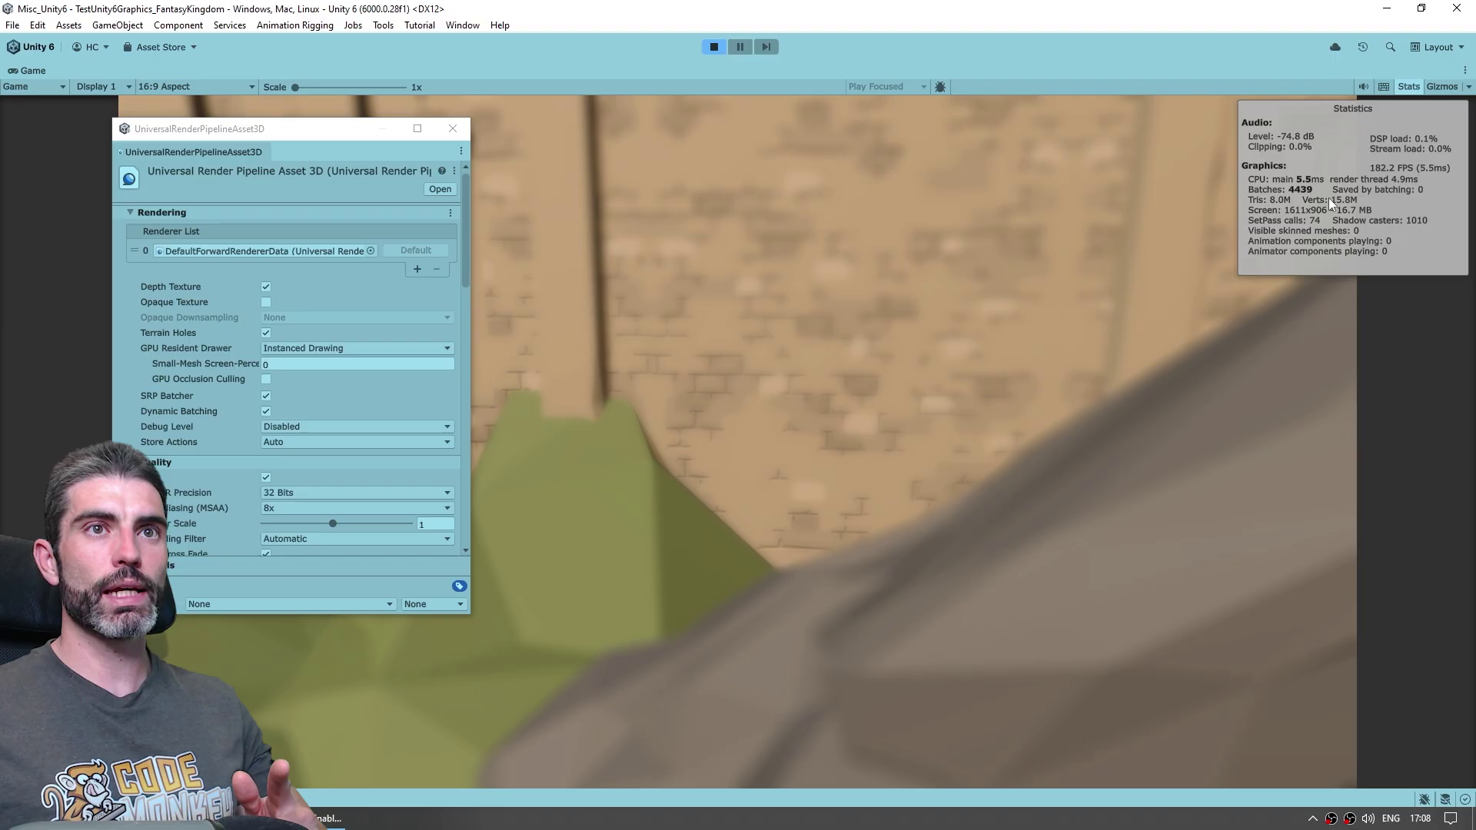
Step: Toggle GPU Occlusion Culling on and off repeatedly to compare stats, ending with it off
left_click(266, 379)
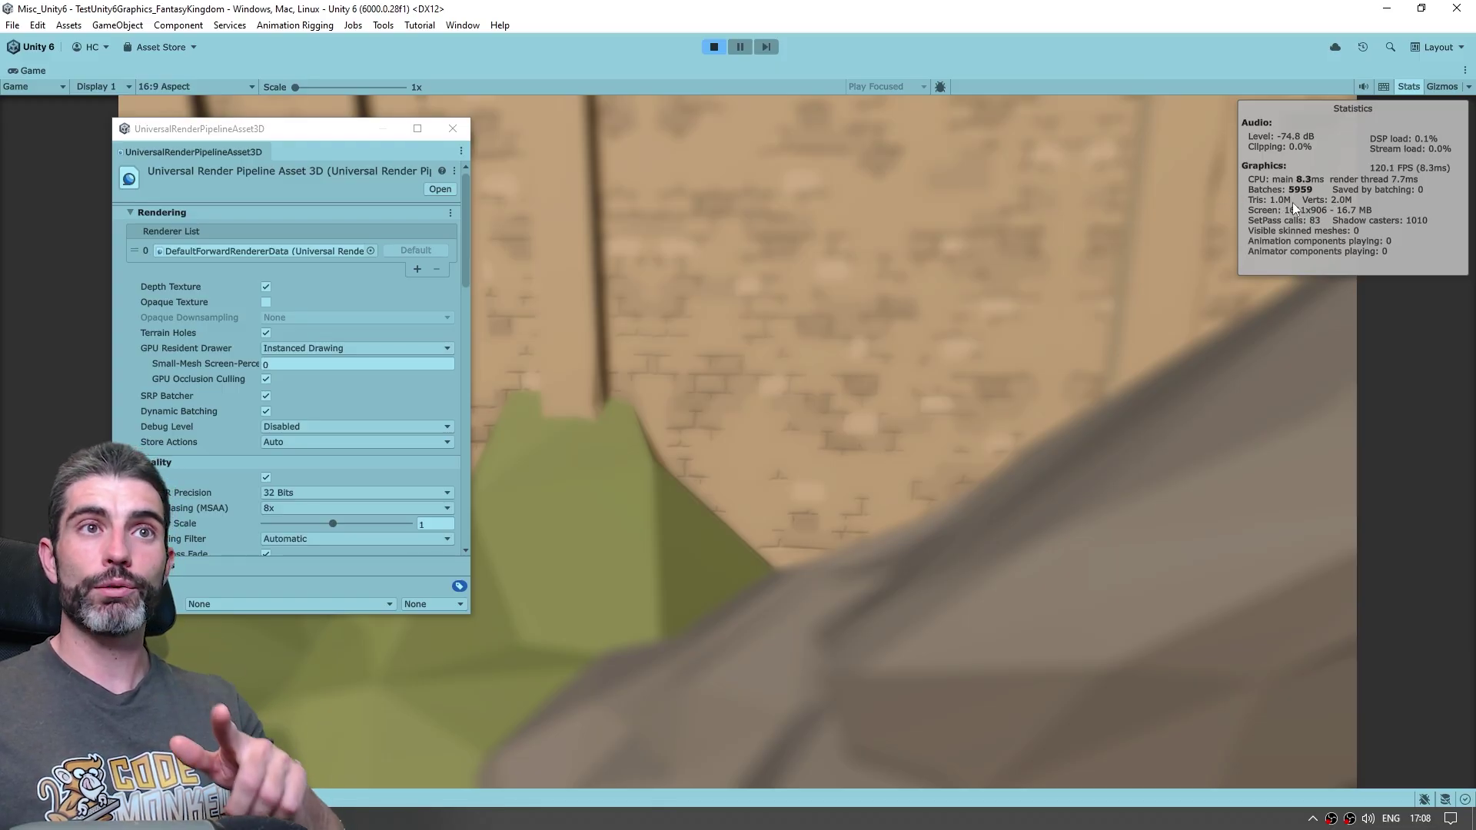
left_click(265, 379)
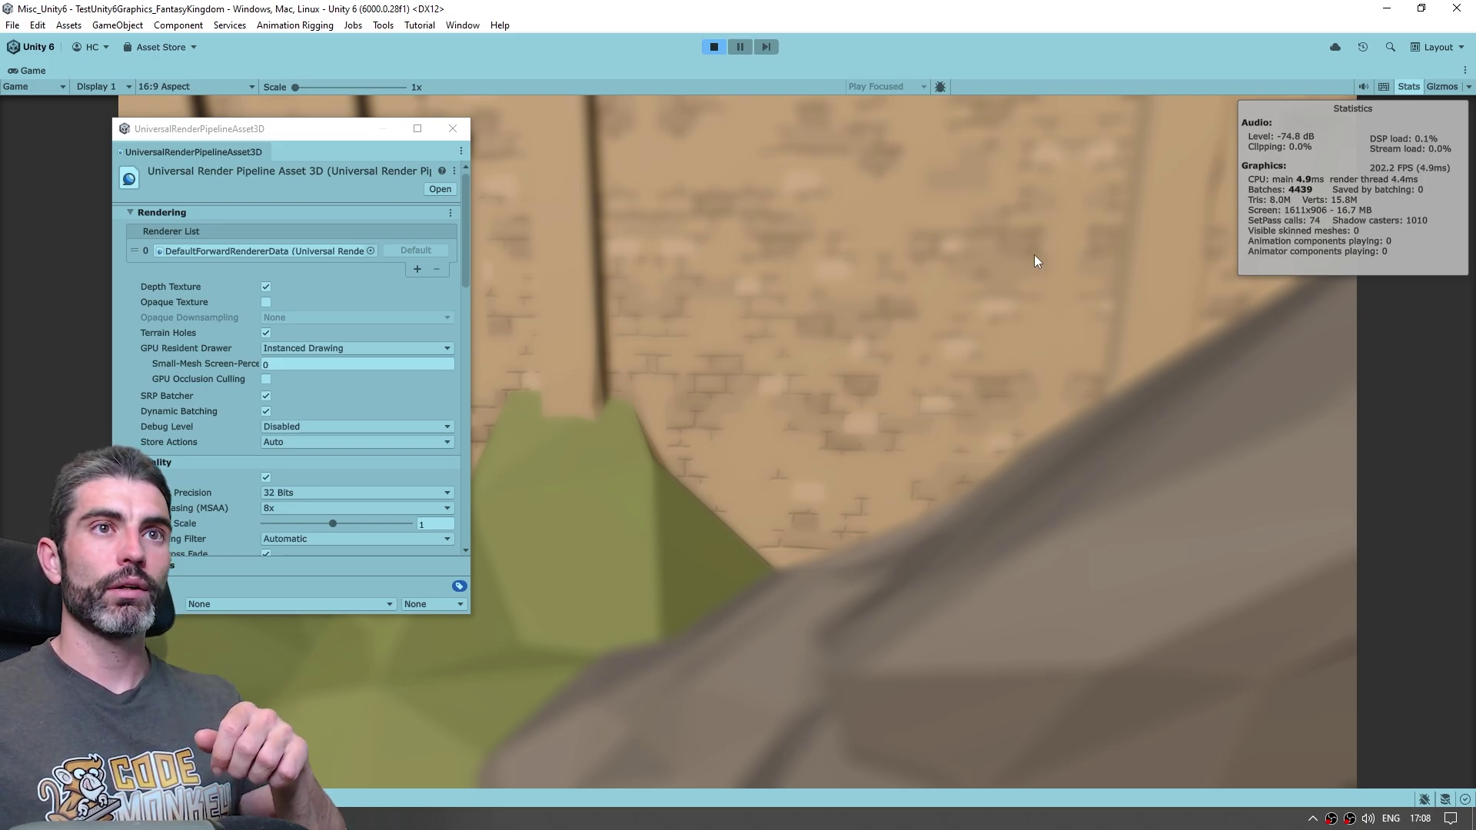
left_click(266, 379)
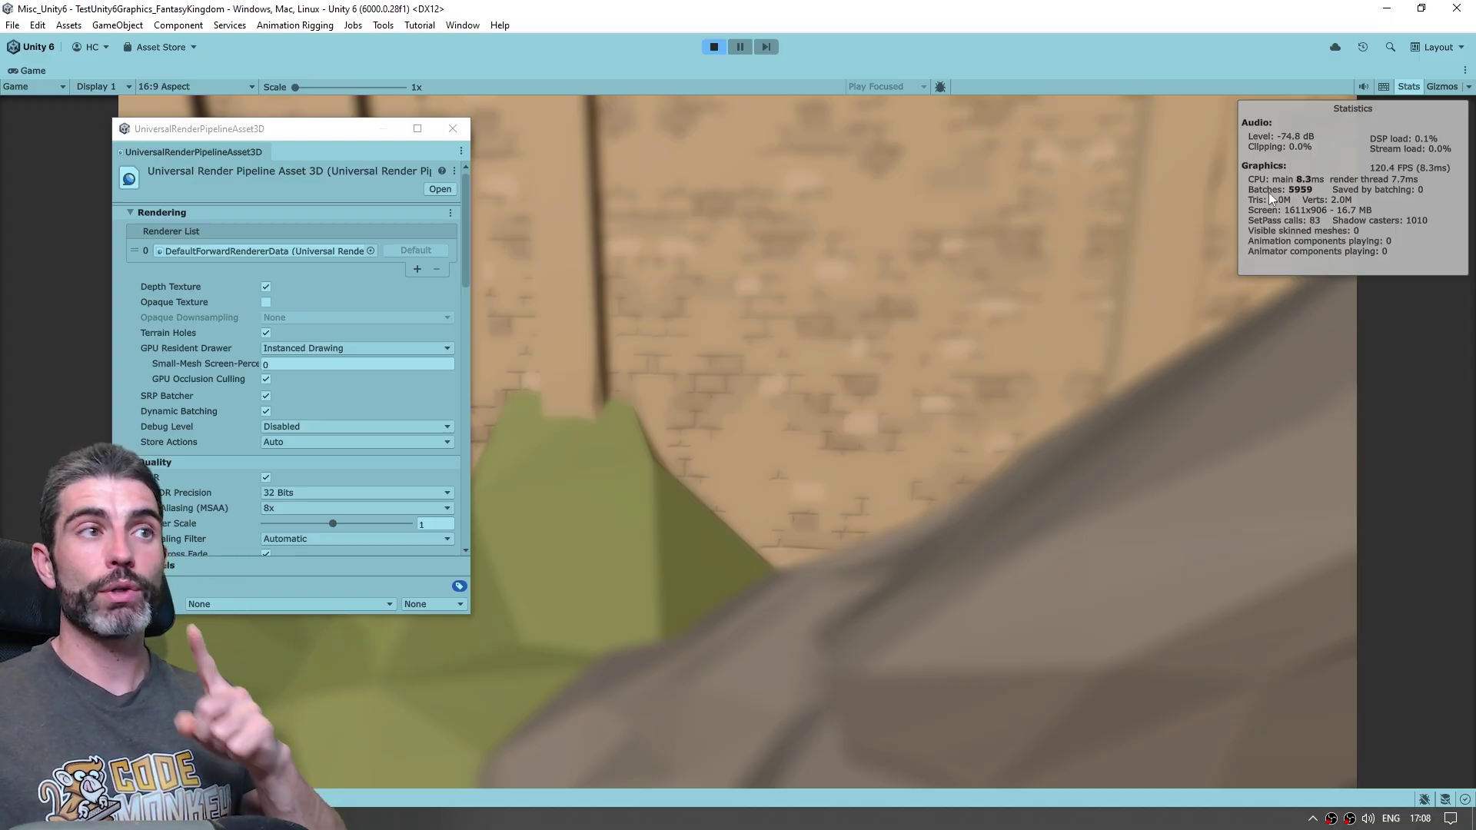
left_click(266, 379)
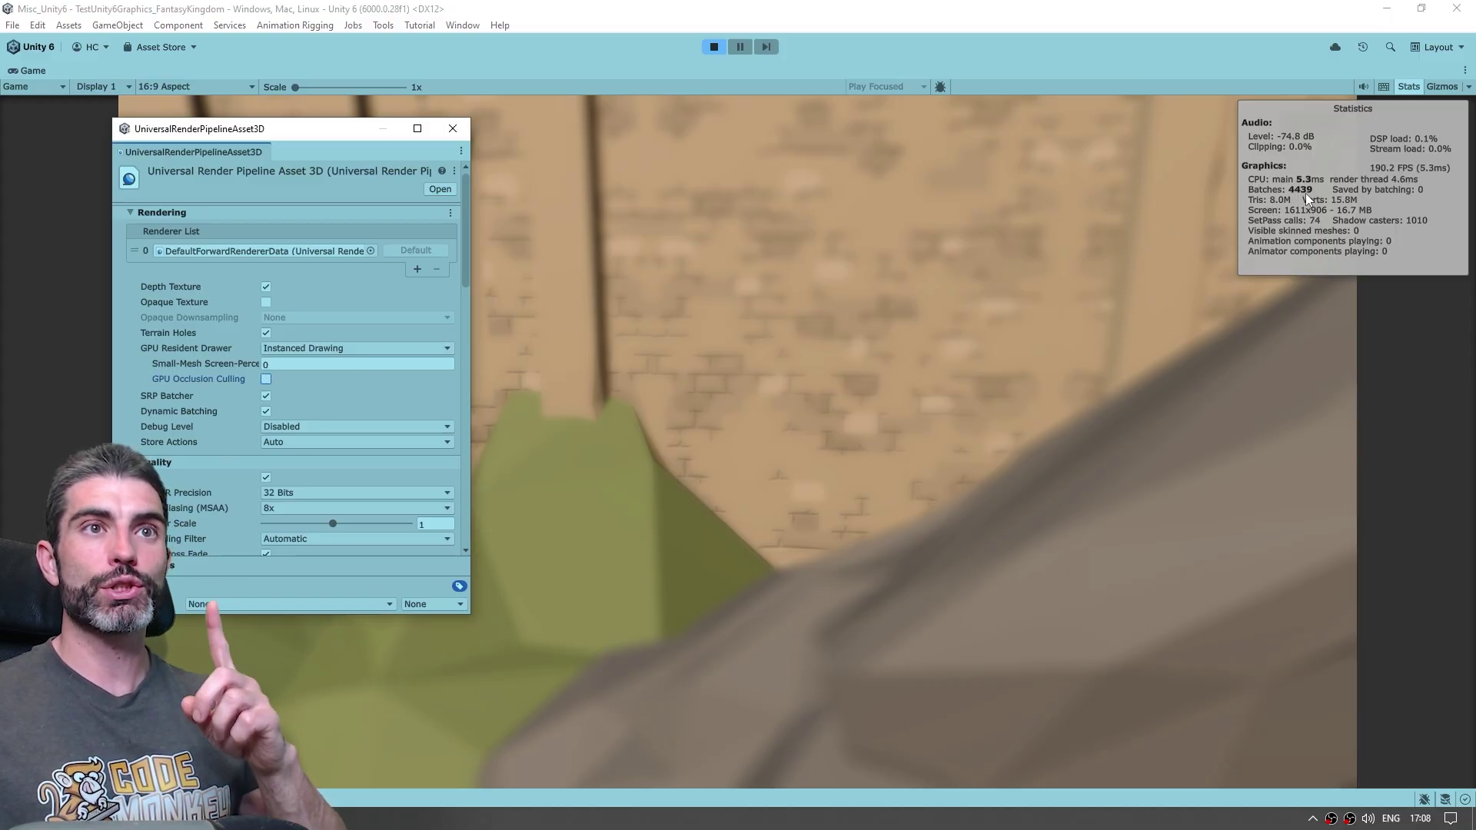
left_click(266, 379)
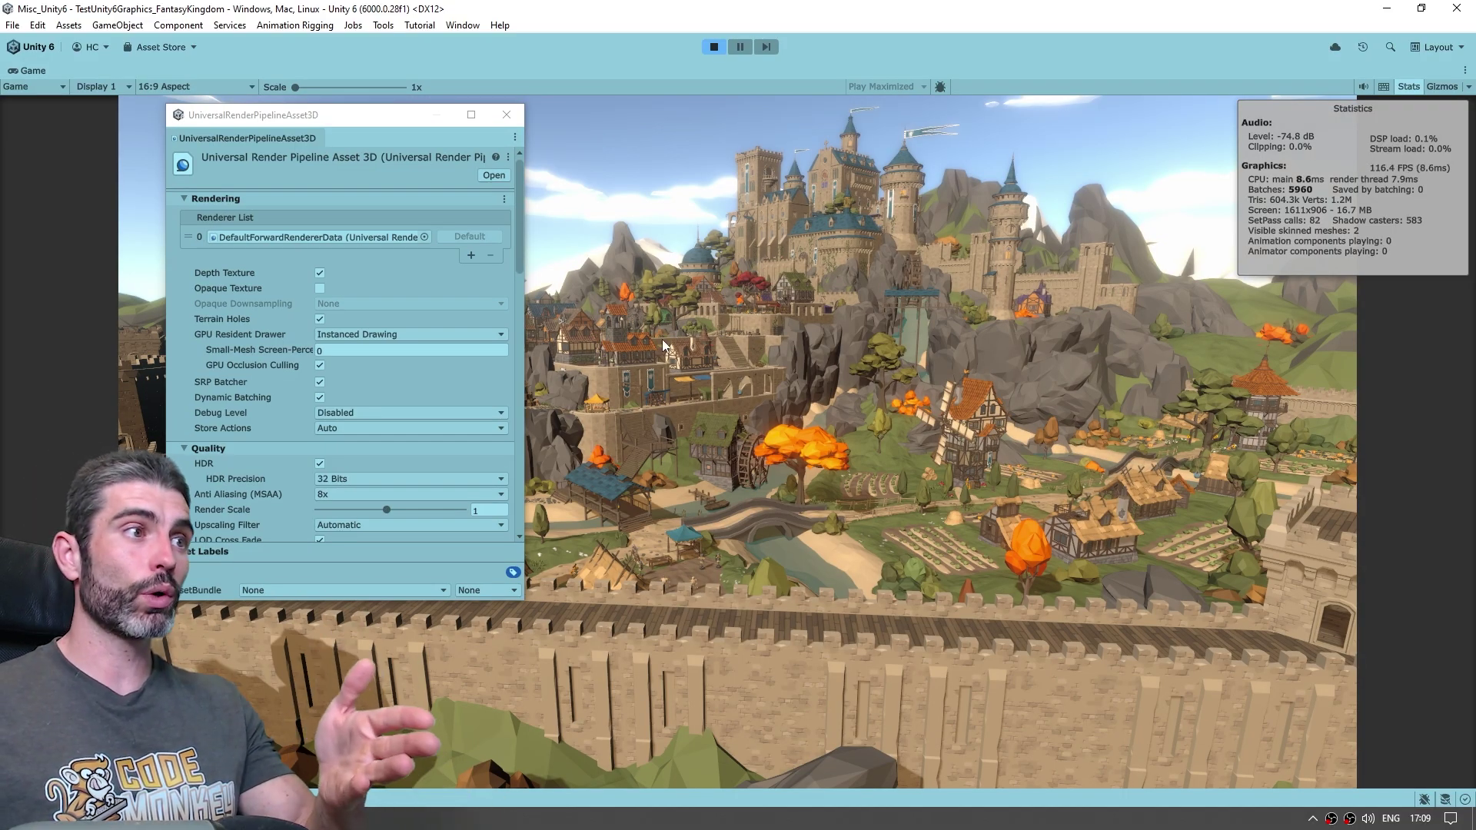
left_click(323, 366)
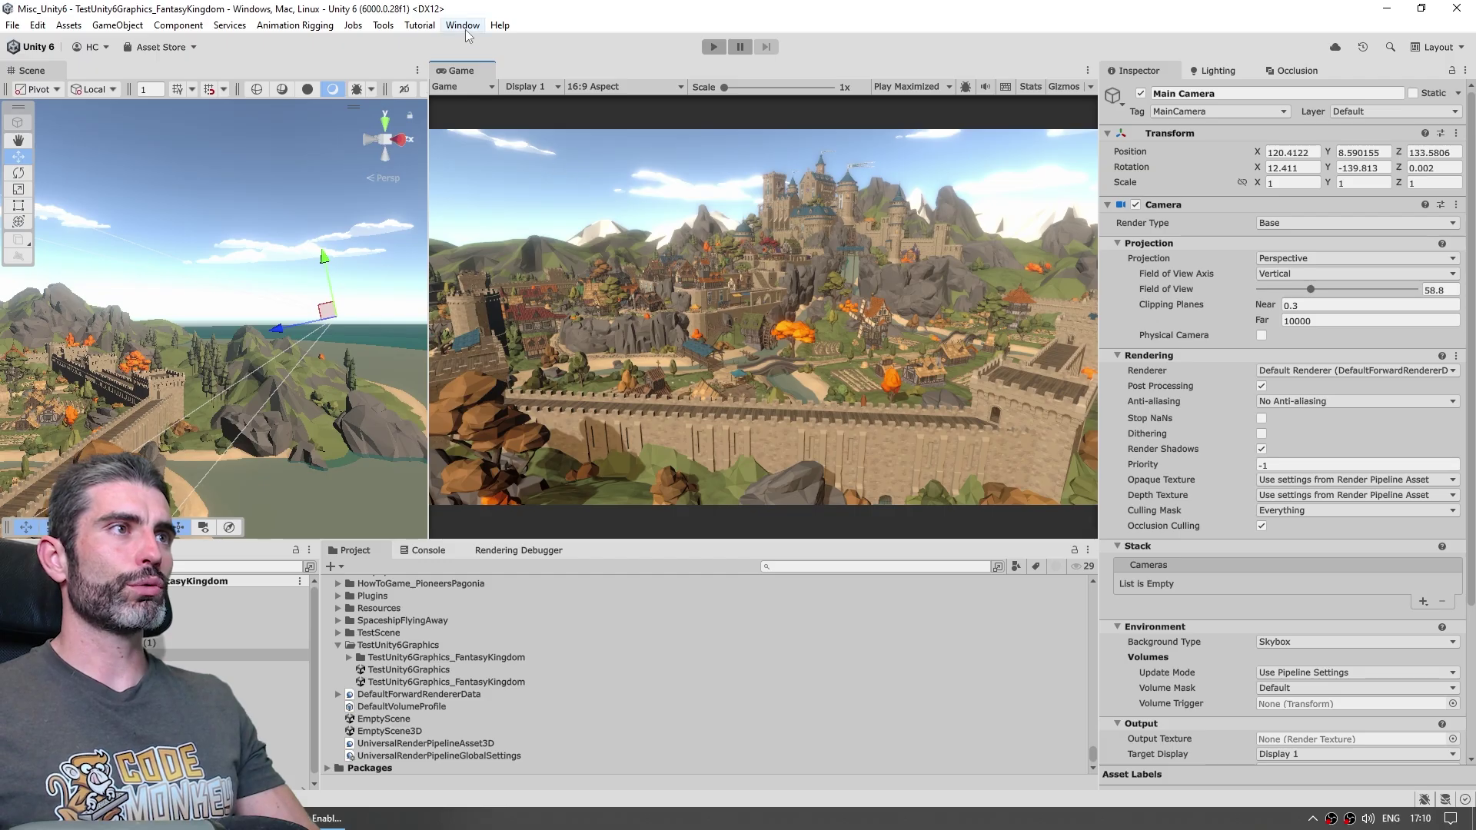
Step: Open the Occlusion Culling window and confirm Props is Occluder Static and Occludee Static
left_click(462, 25)
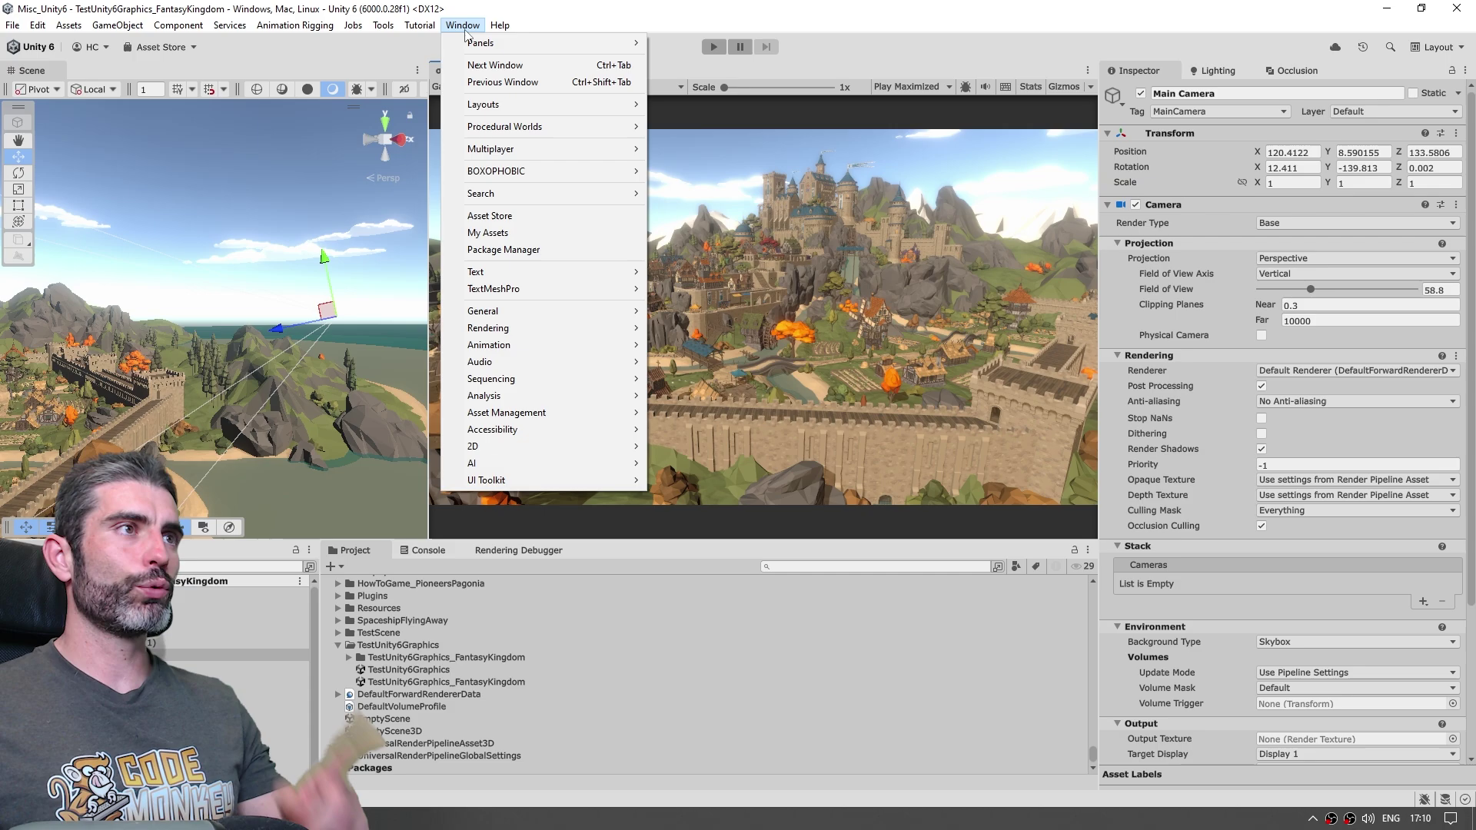
mouse_move(504, 328)
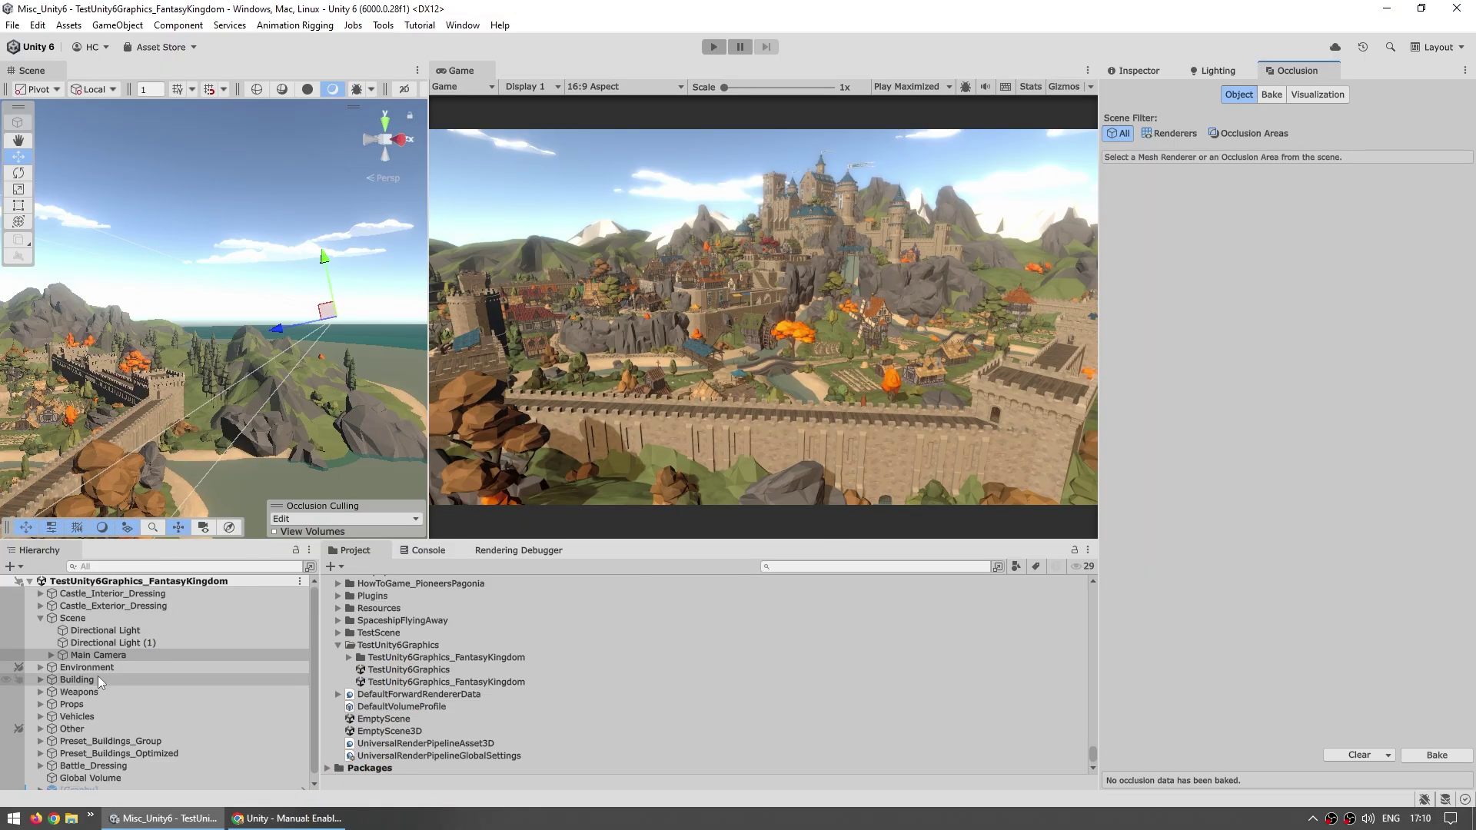
left_click(91, 705)
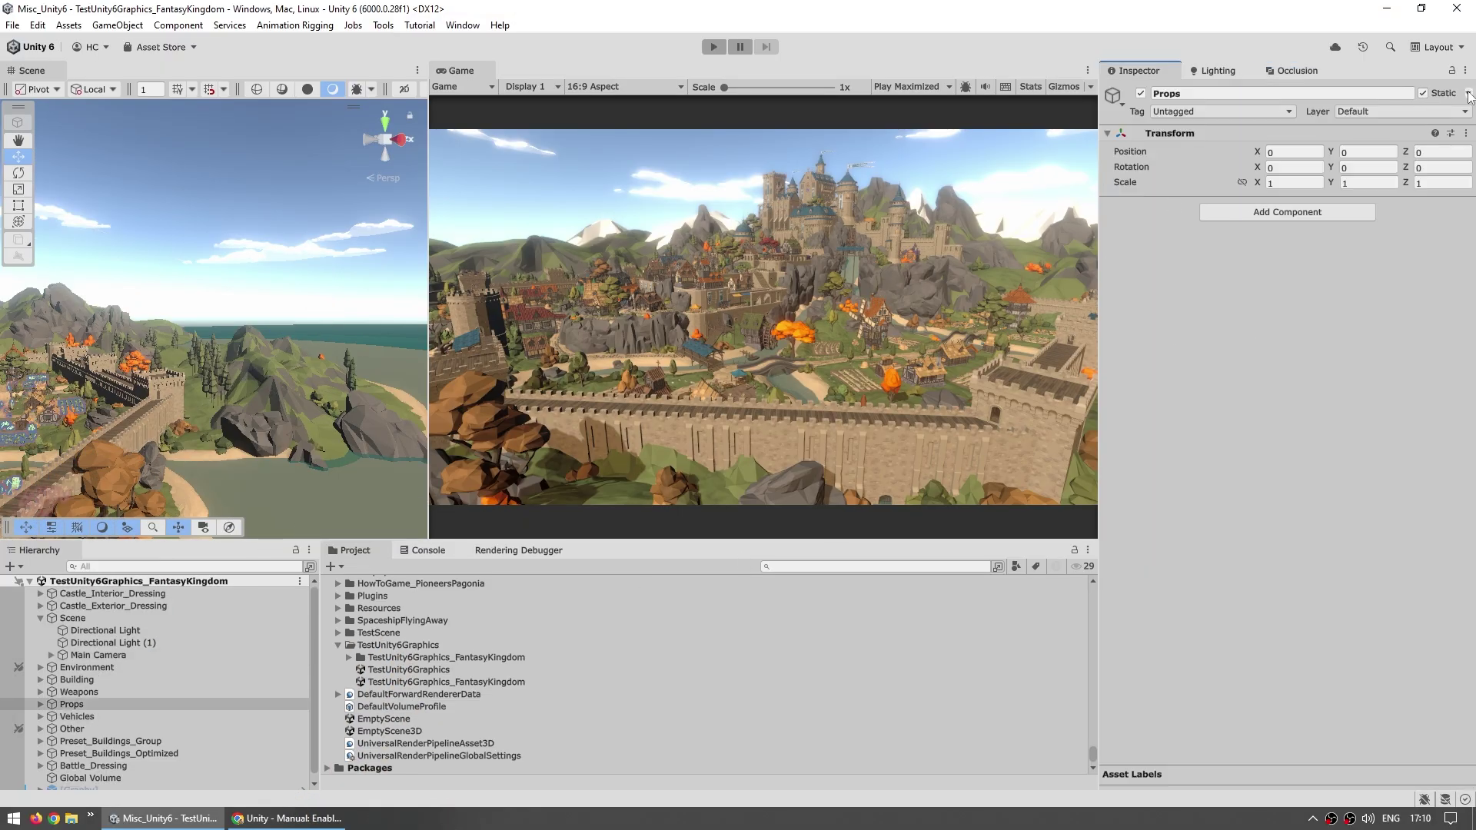
left_click(1468, 93)
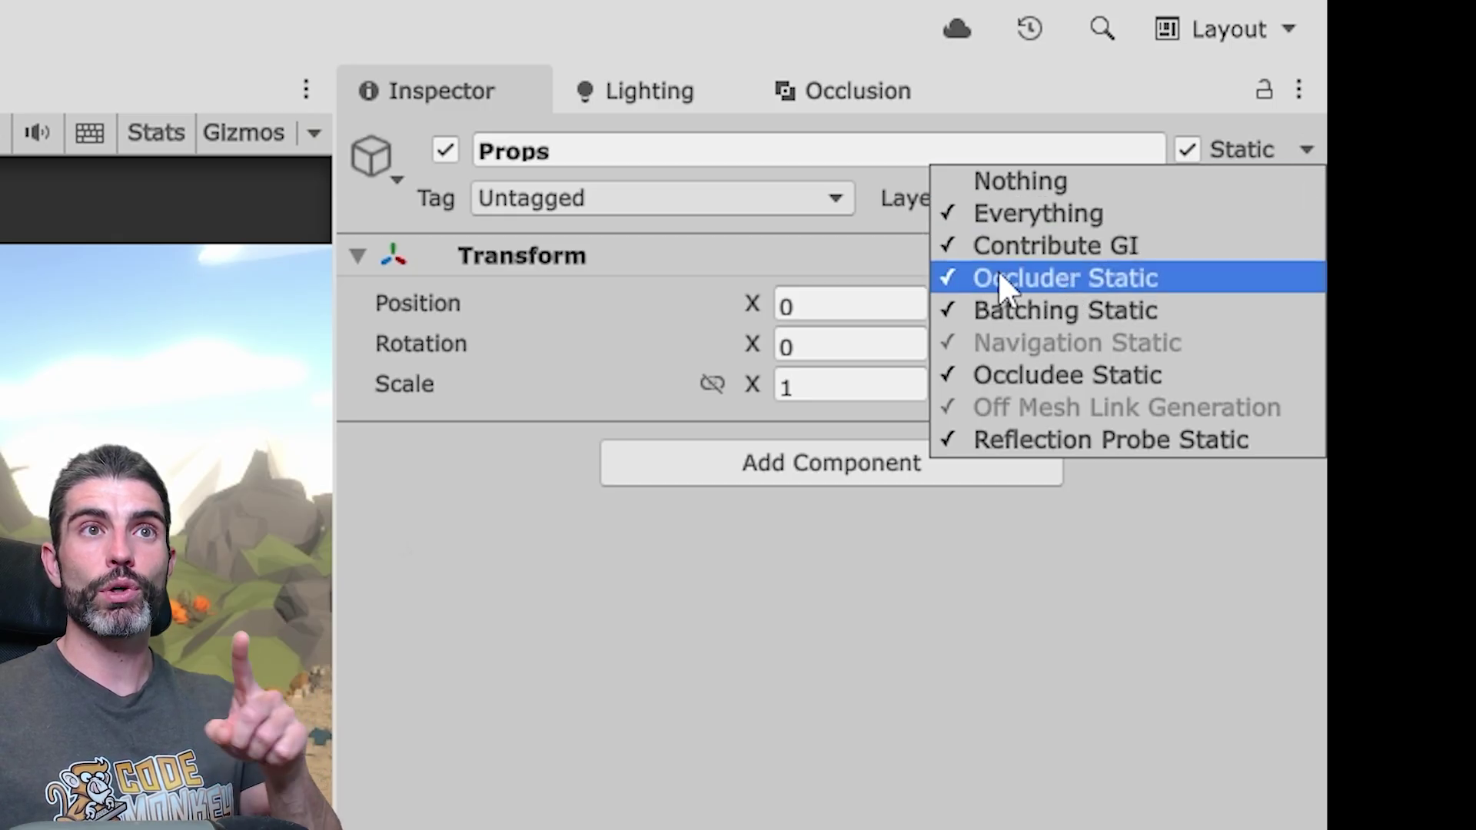
key("Escape")
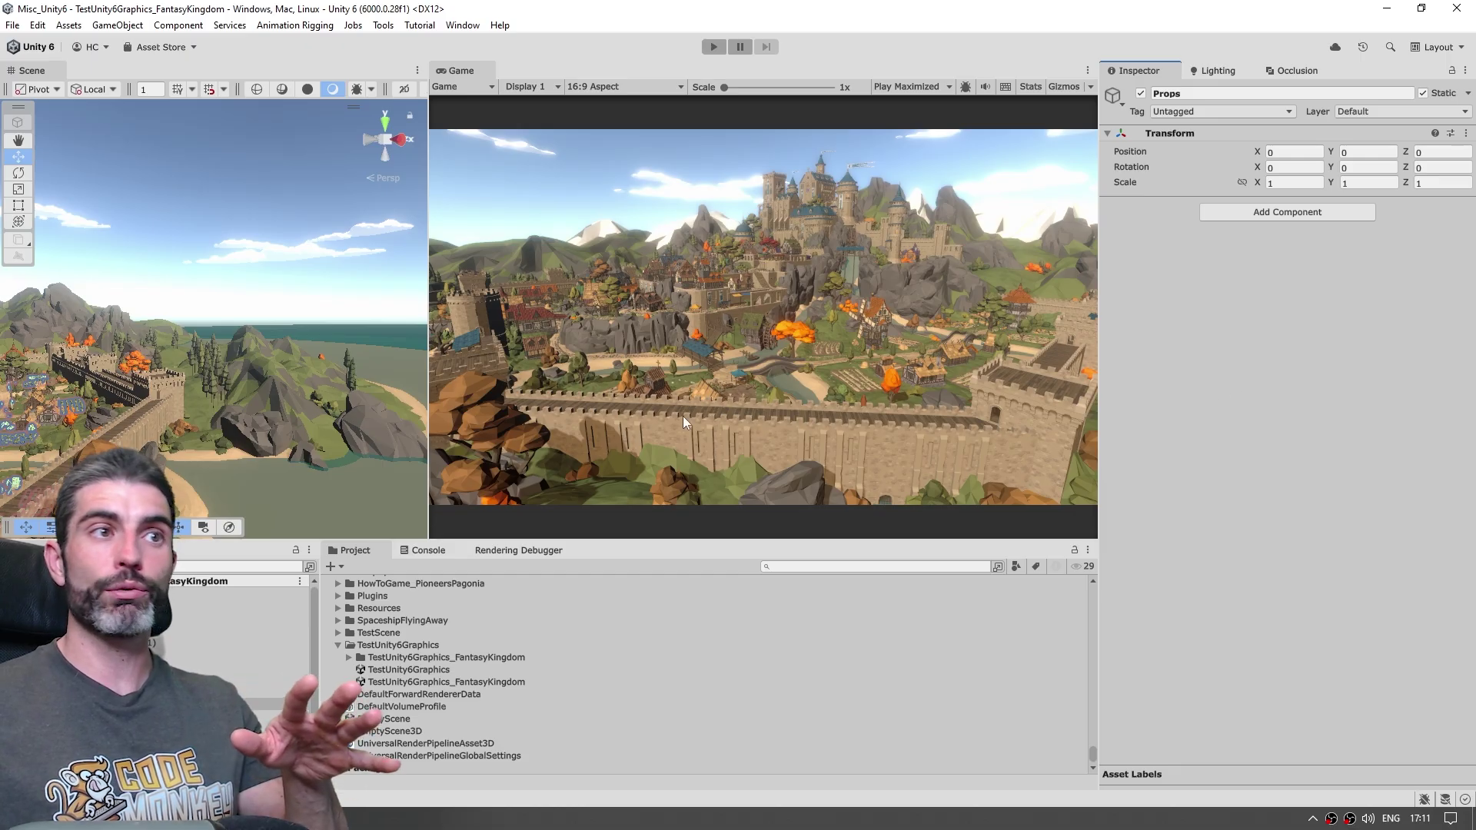
left_click(1298, 70)
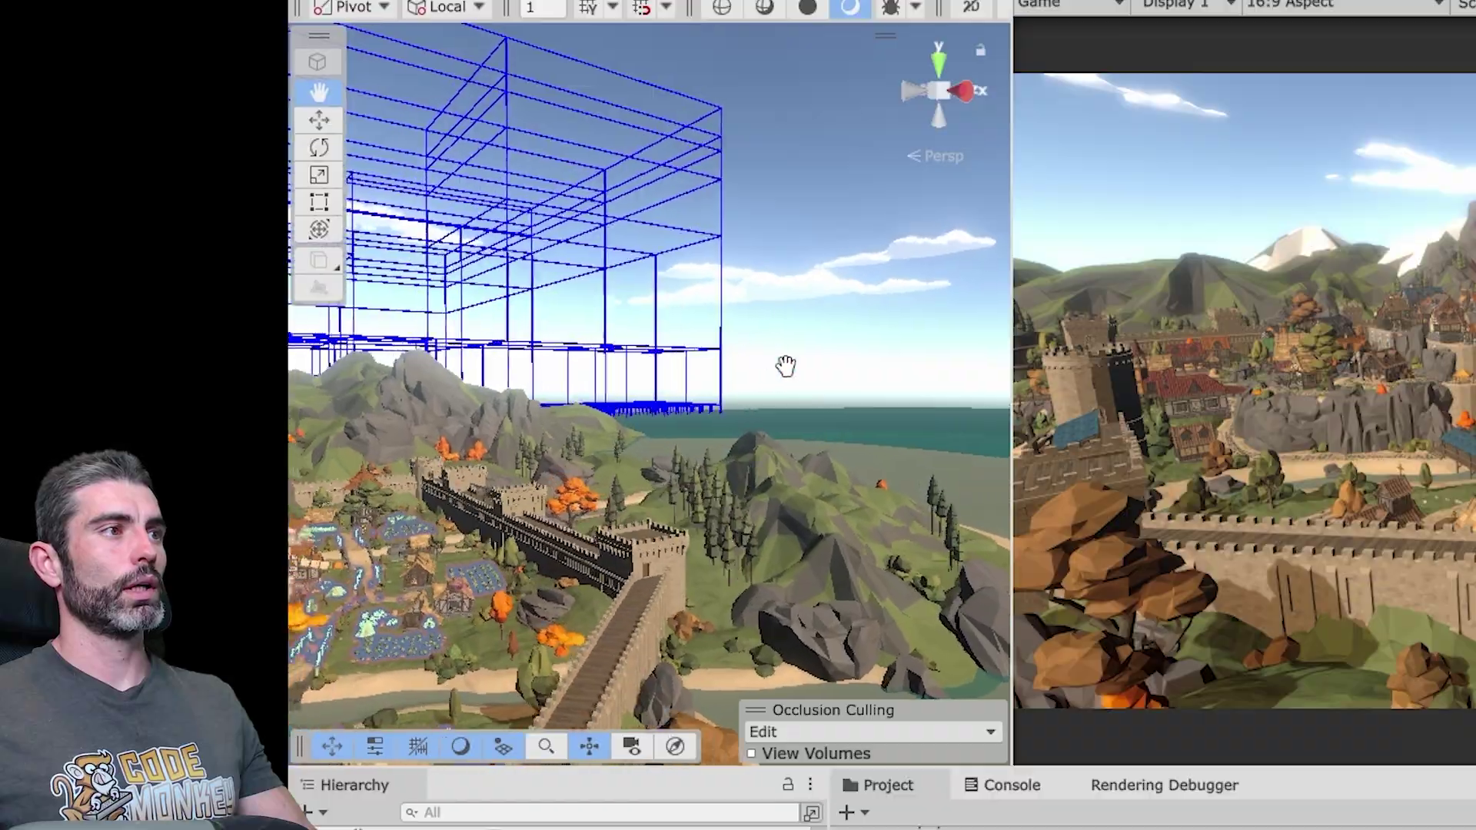
Step: Orbit and pan the Scene view over the island to centre the occlusion volume and wall
right_click_drag(785, 365, 538, 292)
middle_click_drag(730, 522, 778, 403)
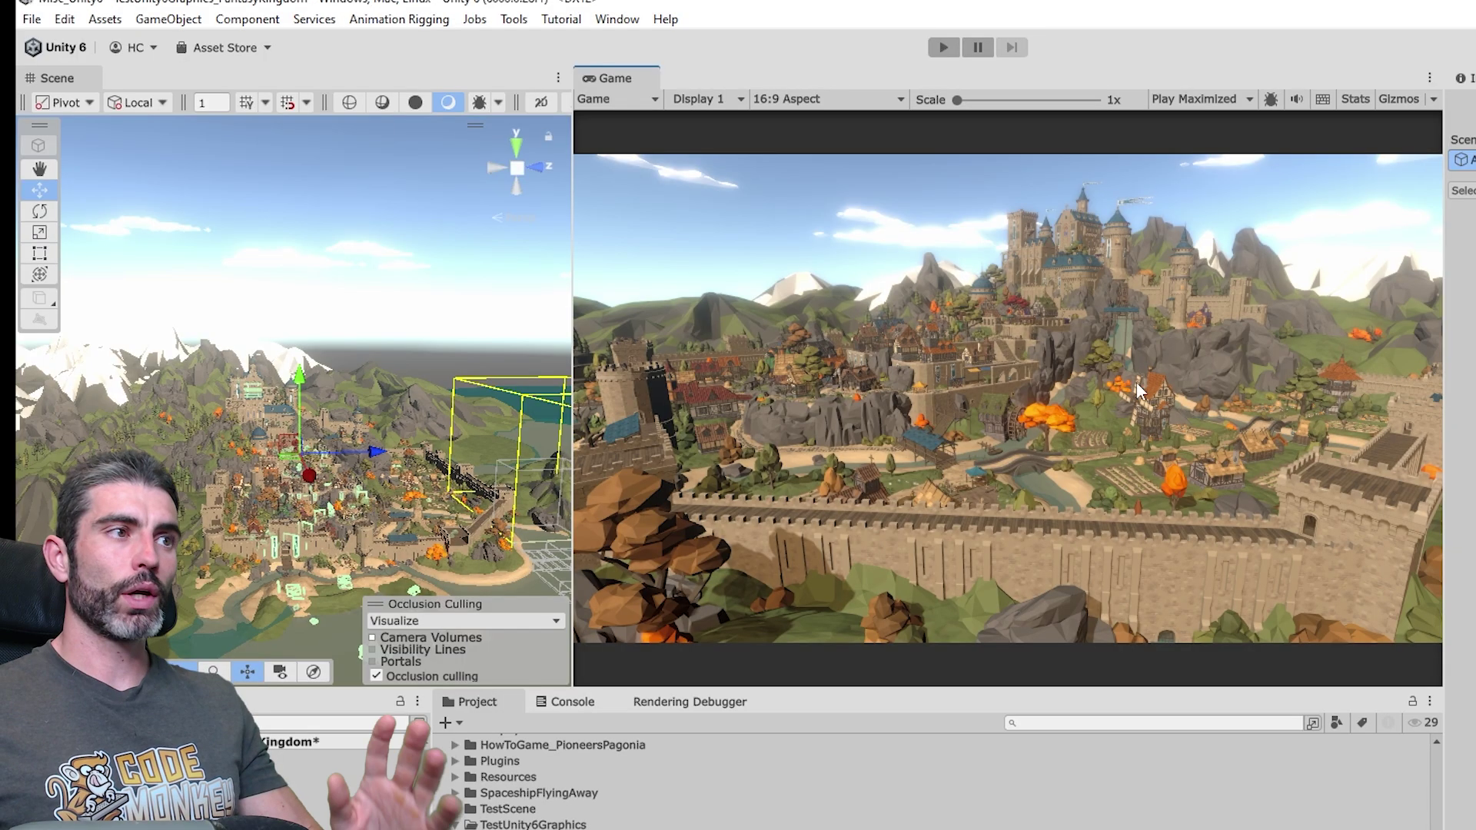
middle_click_drag(557, 484, 484, 385)
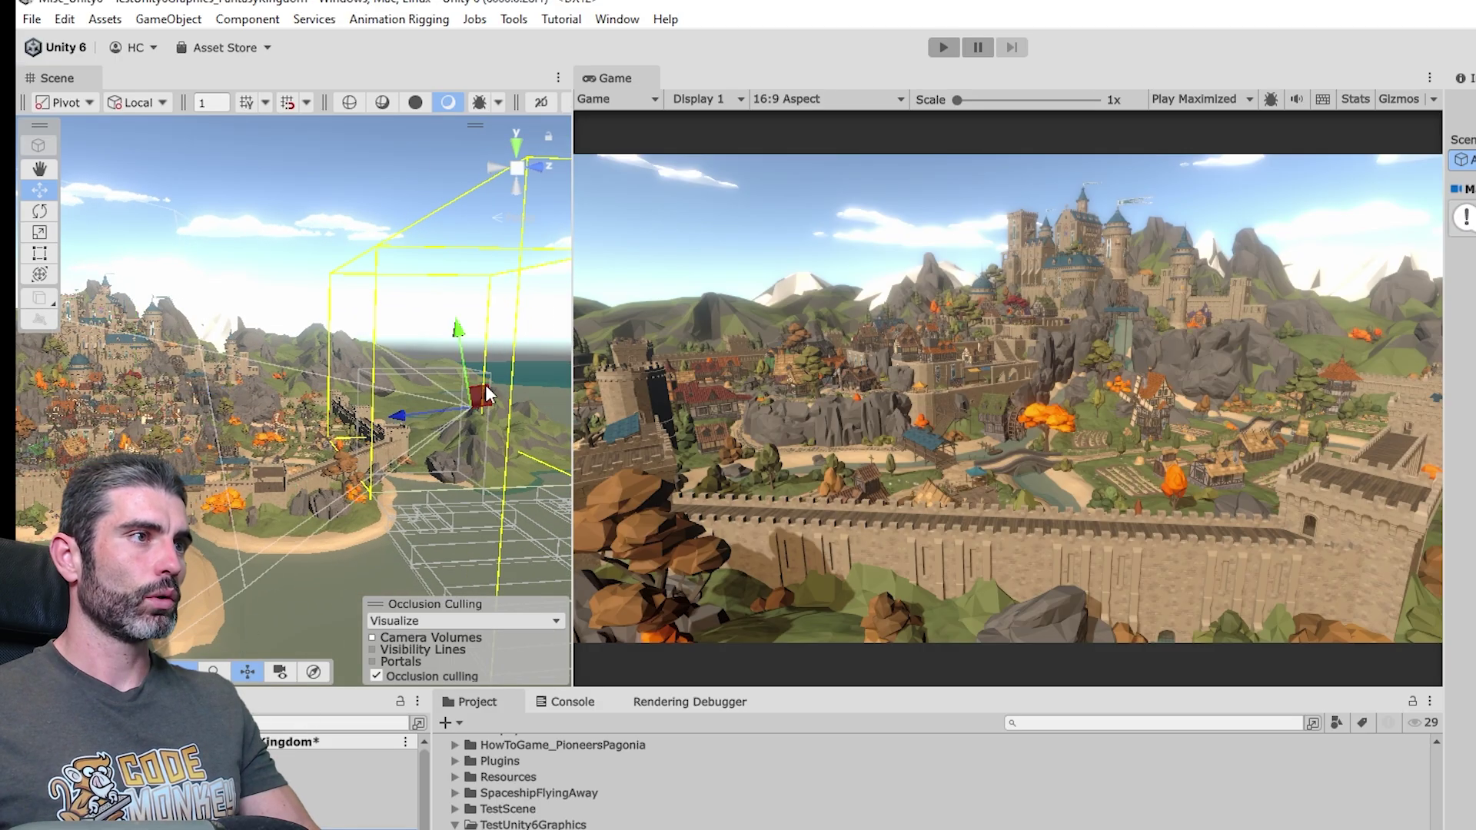
left_click_drag(483, 391, 459, 455)
Step: Enter play mode, then disable GPU occlusion culling and the Main Camera's Occlusion Culling
key("ctrl+p")
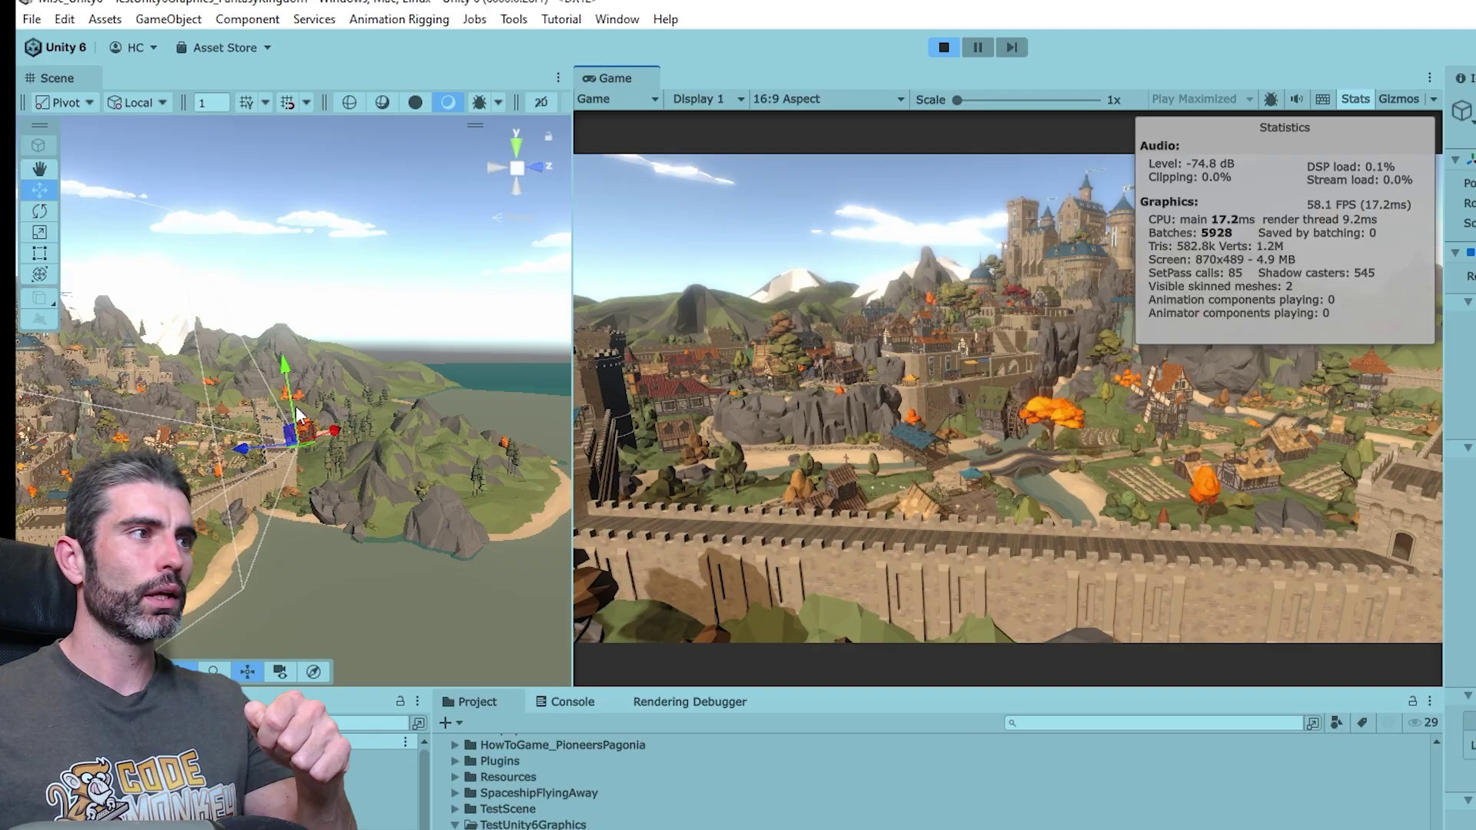
left_click_drag(309, 428, 257, 513)
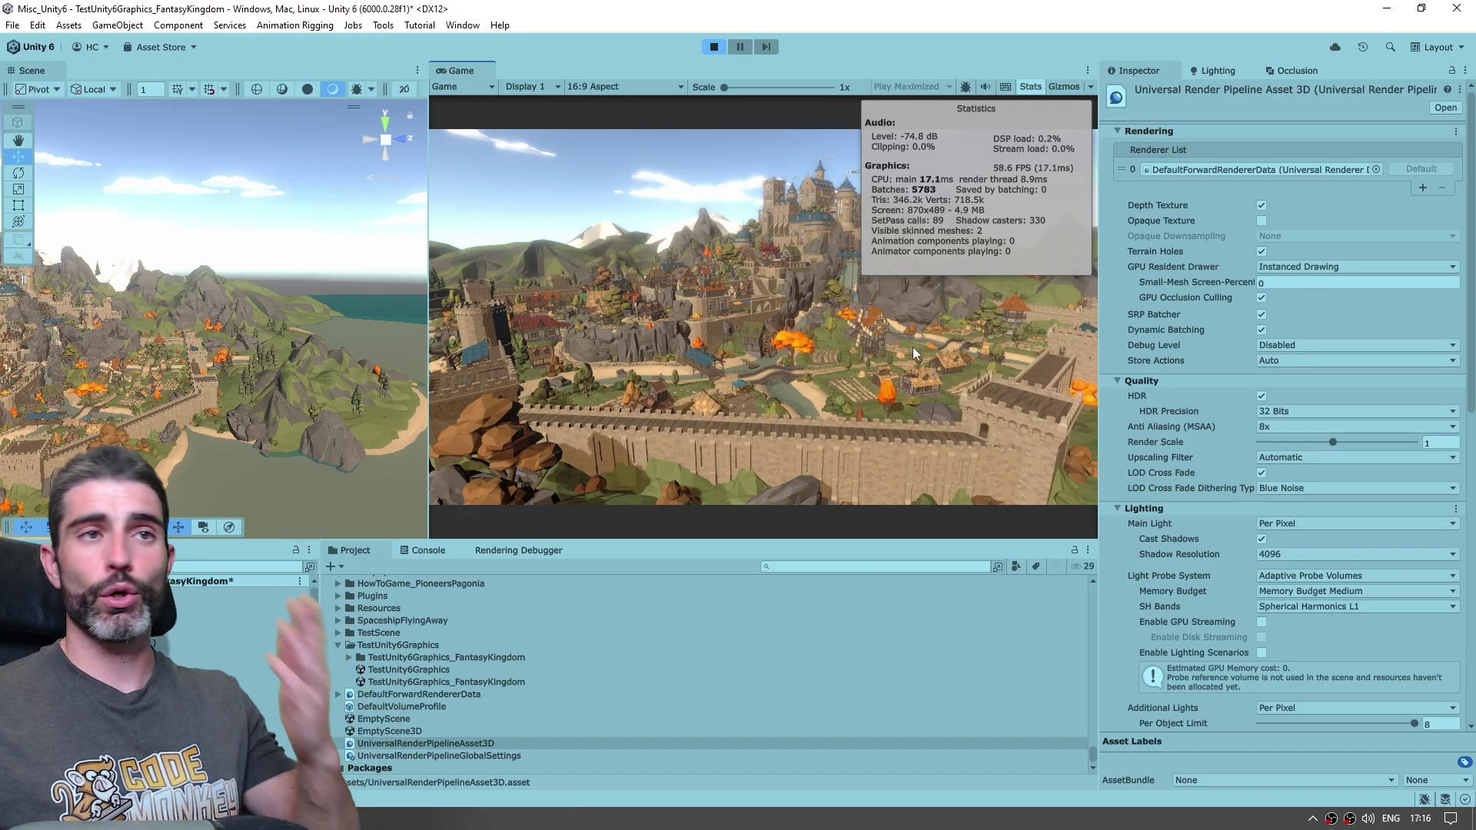
left_click(1260, 297)
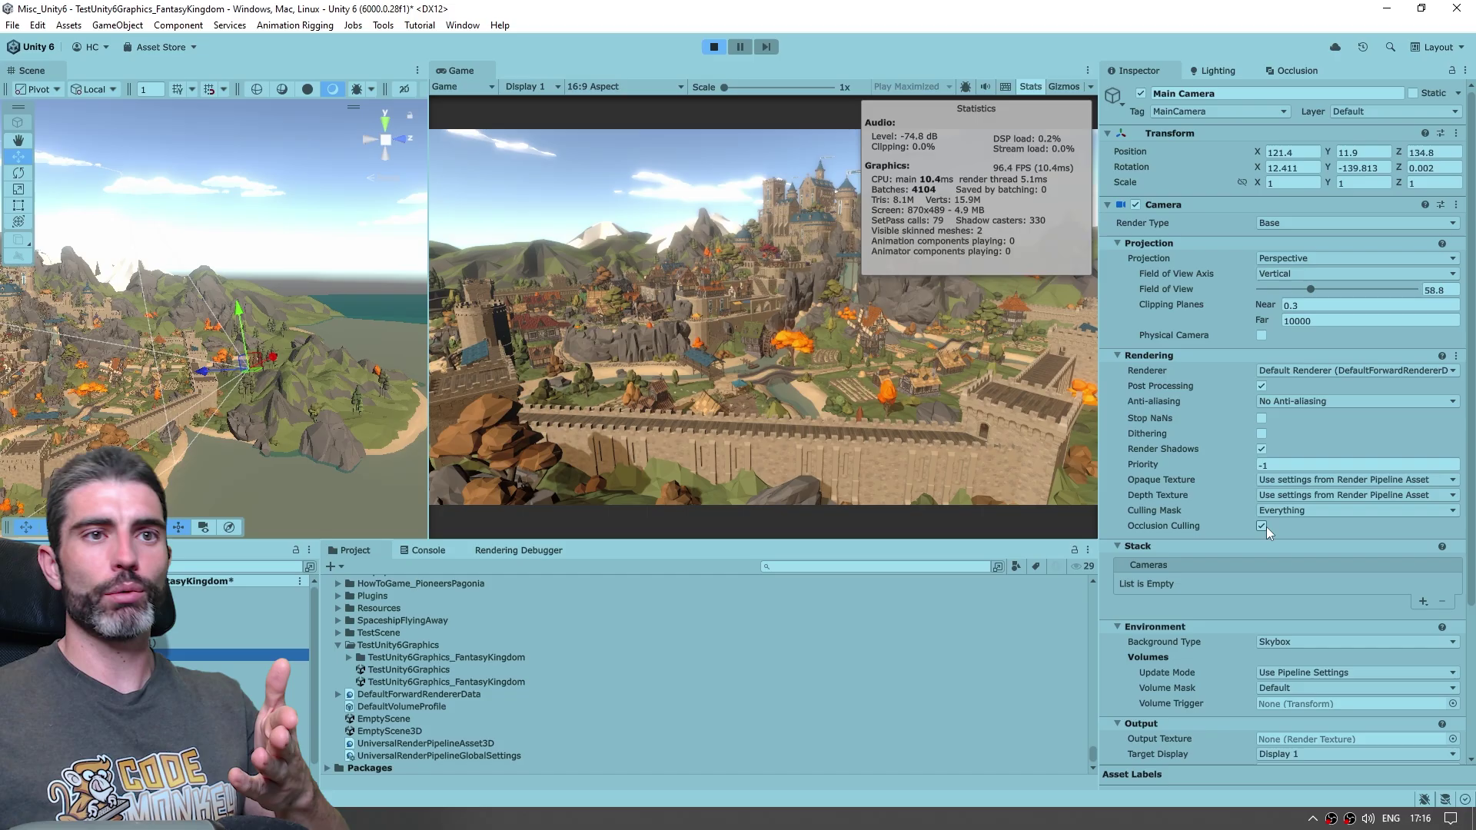
left_click(1262, 526)
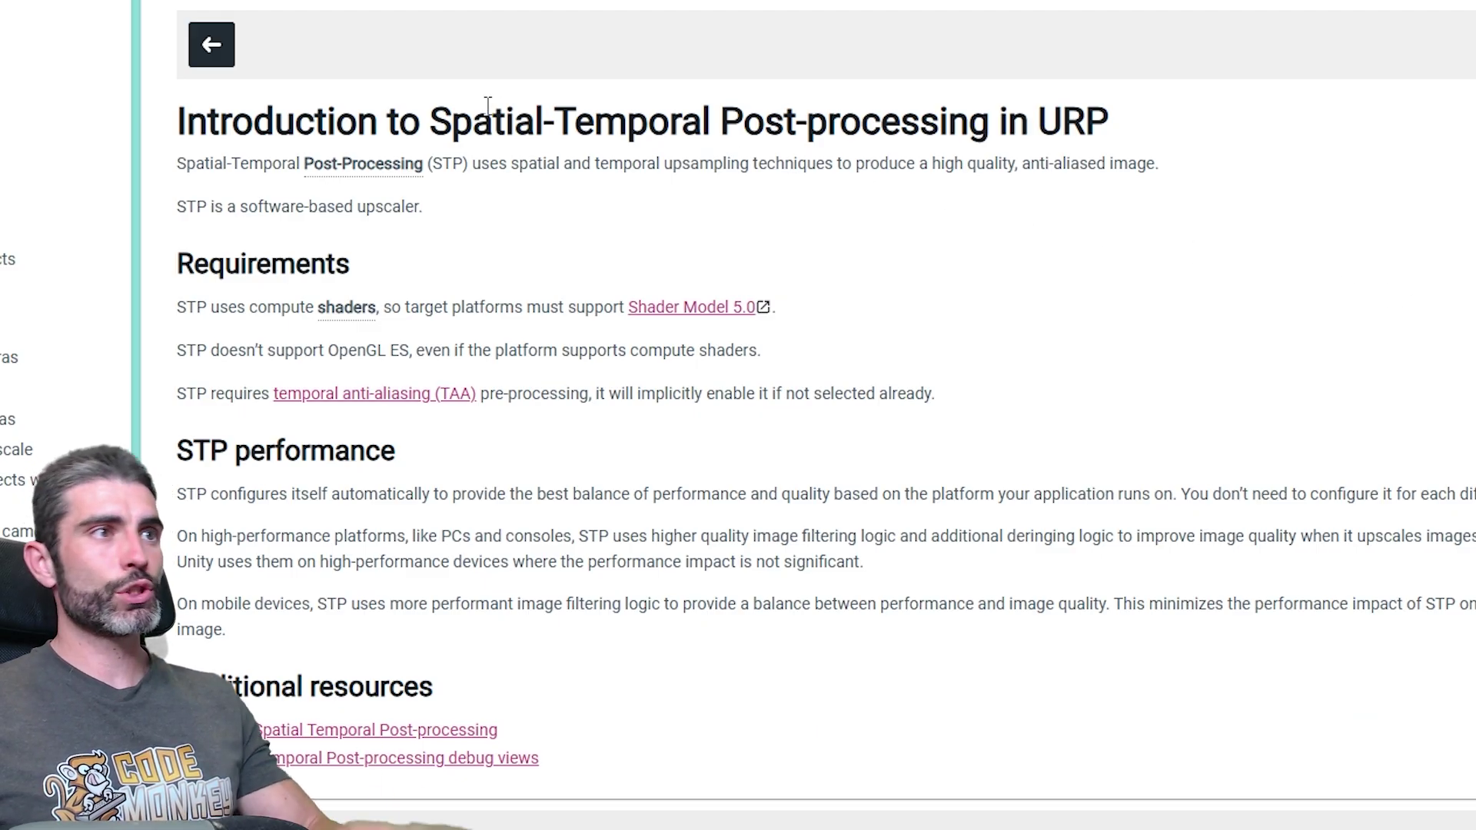
left_click_drag(452, 122, 990, 121)
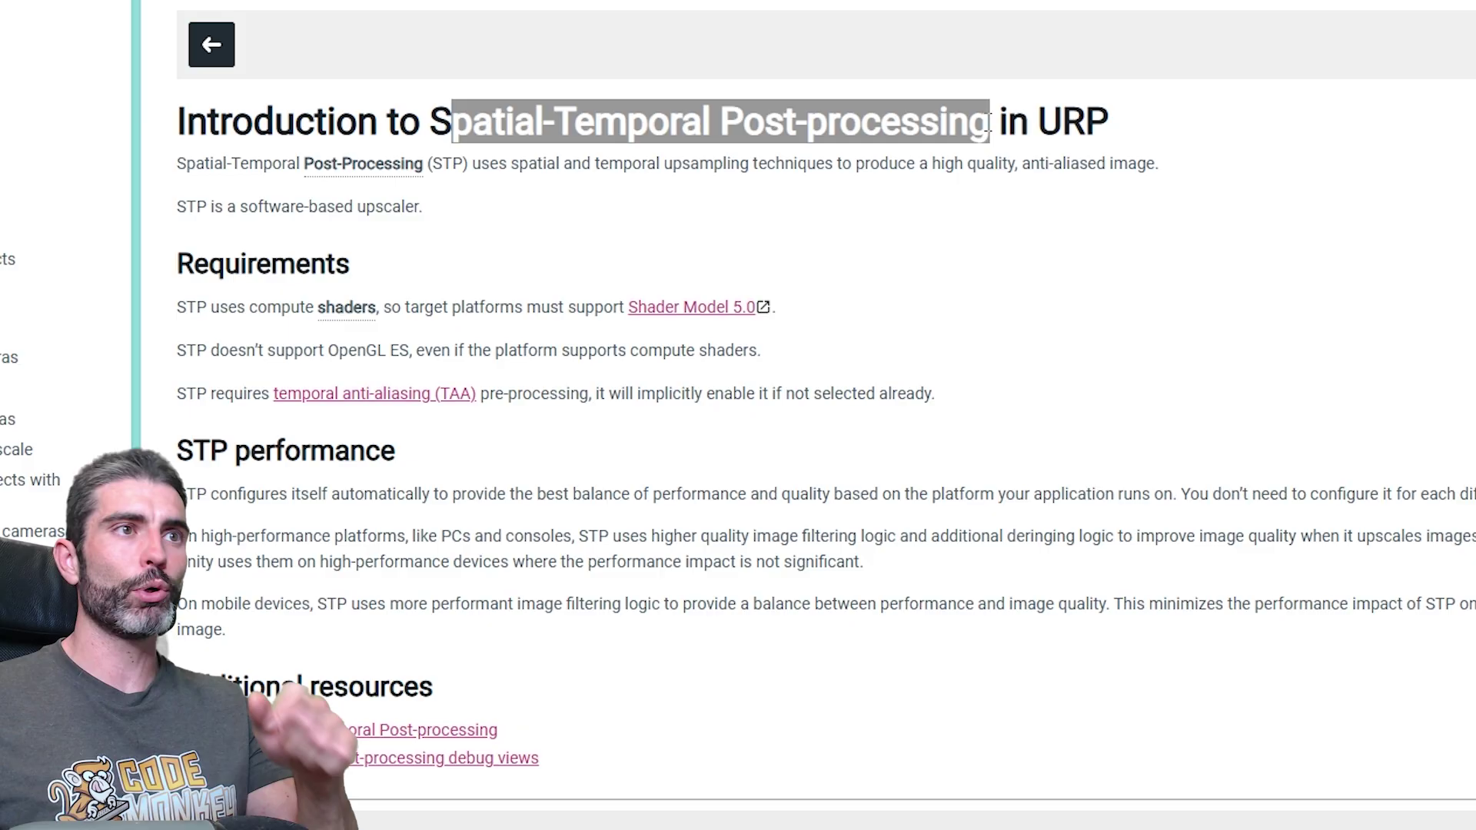
left_click(1258, 243)
left_click_drag(507, 209, 632, 207)
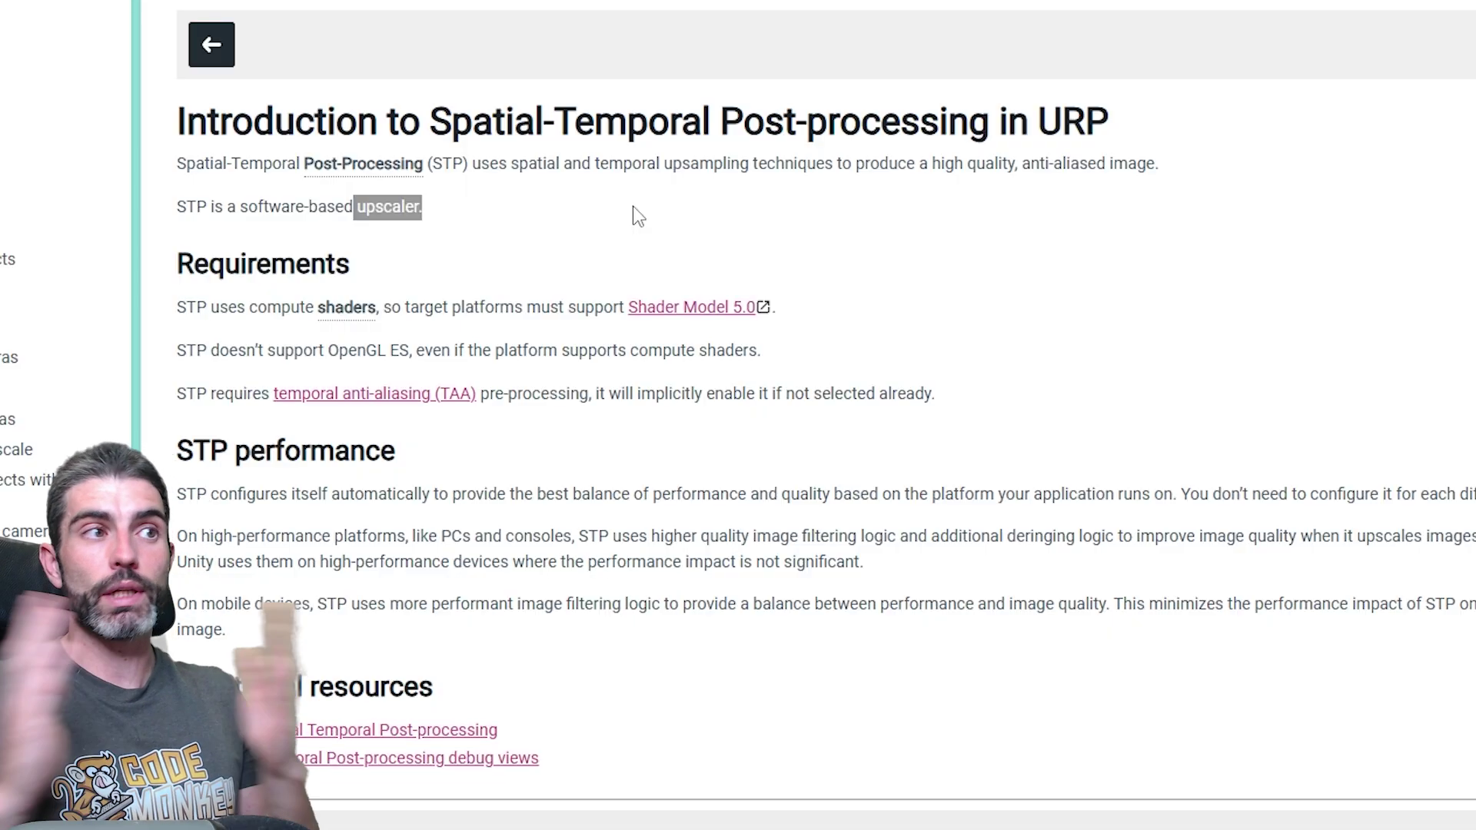
left_click(633, 206)
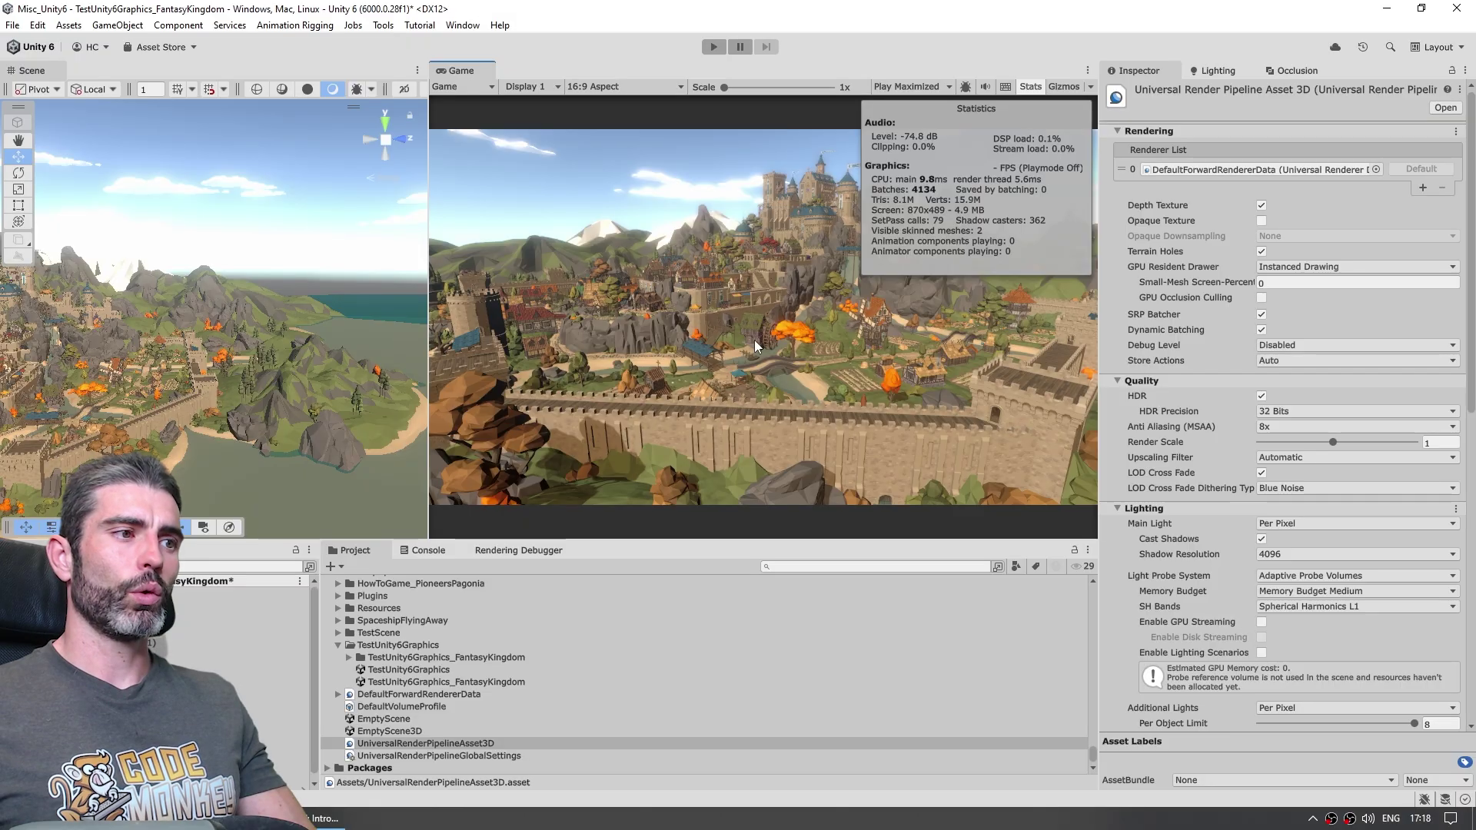
Step: Set the URP asset's Upscaling Filter to Spatial-Temporal Post-Processing
left_click(534, 702)
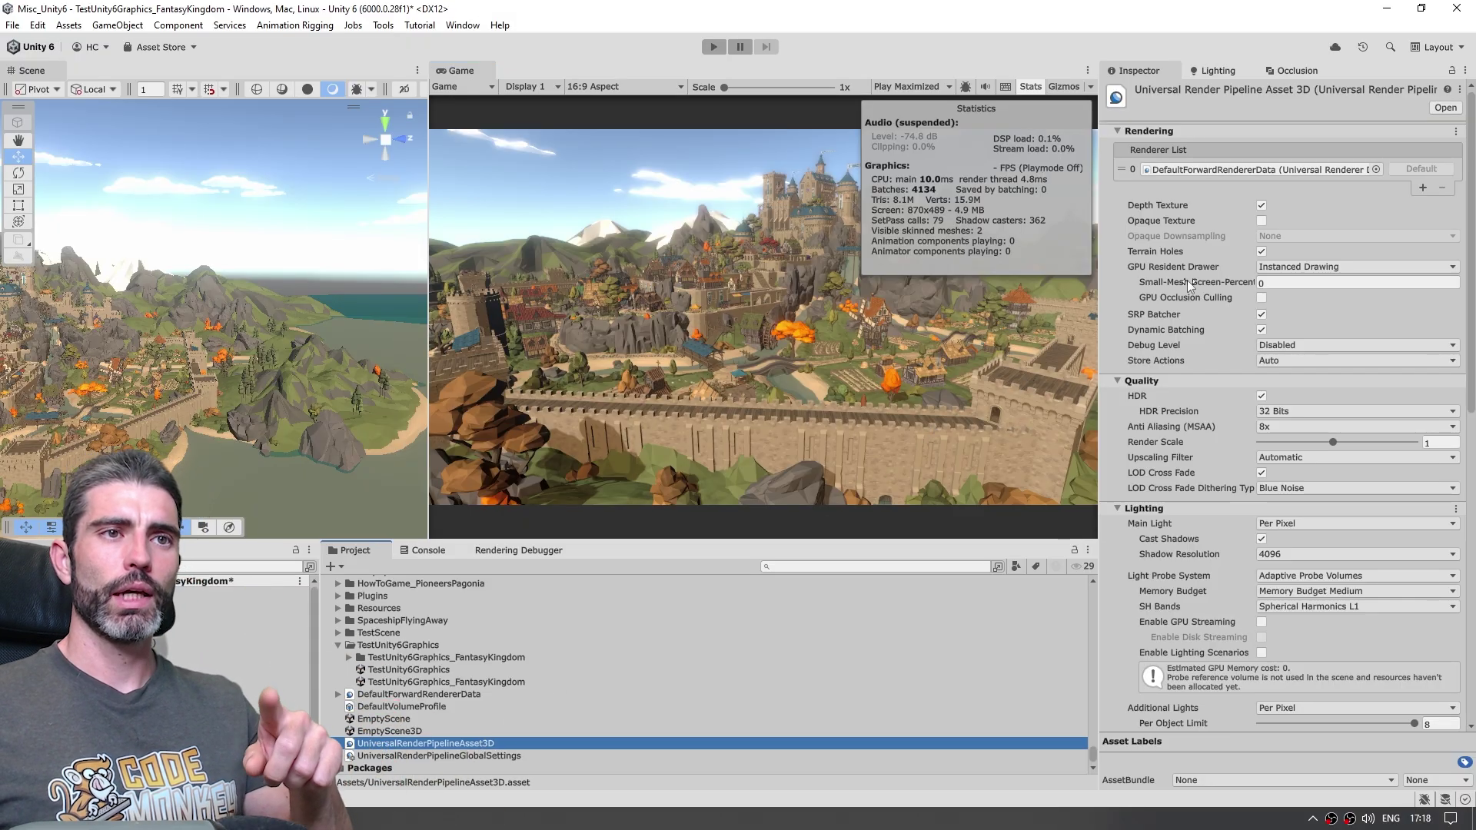
left_click(1199, 442)
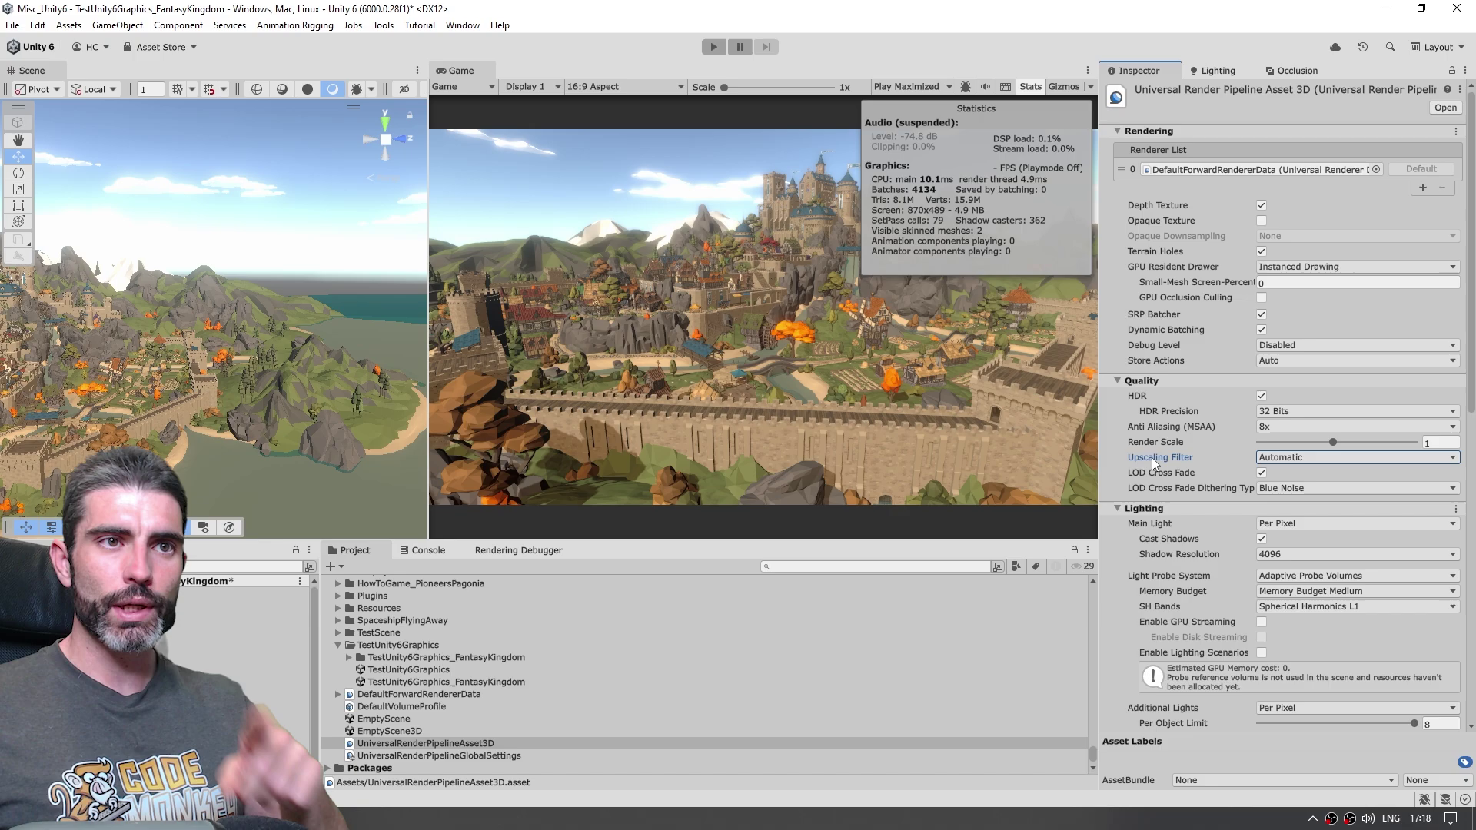
left_click(1280, 458)
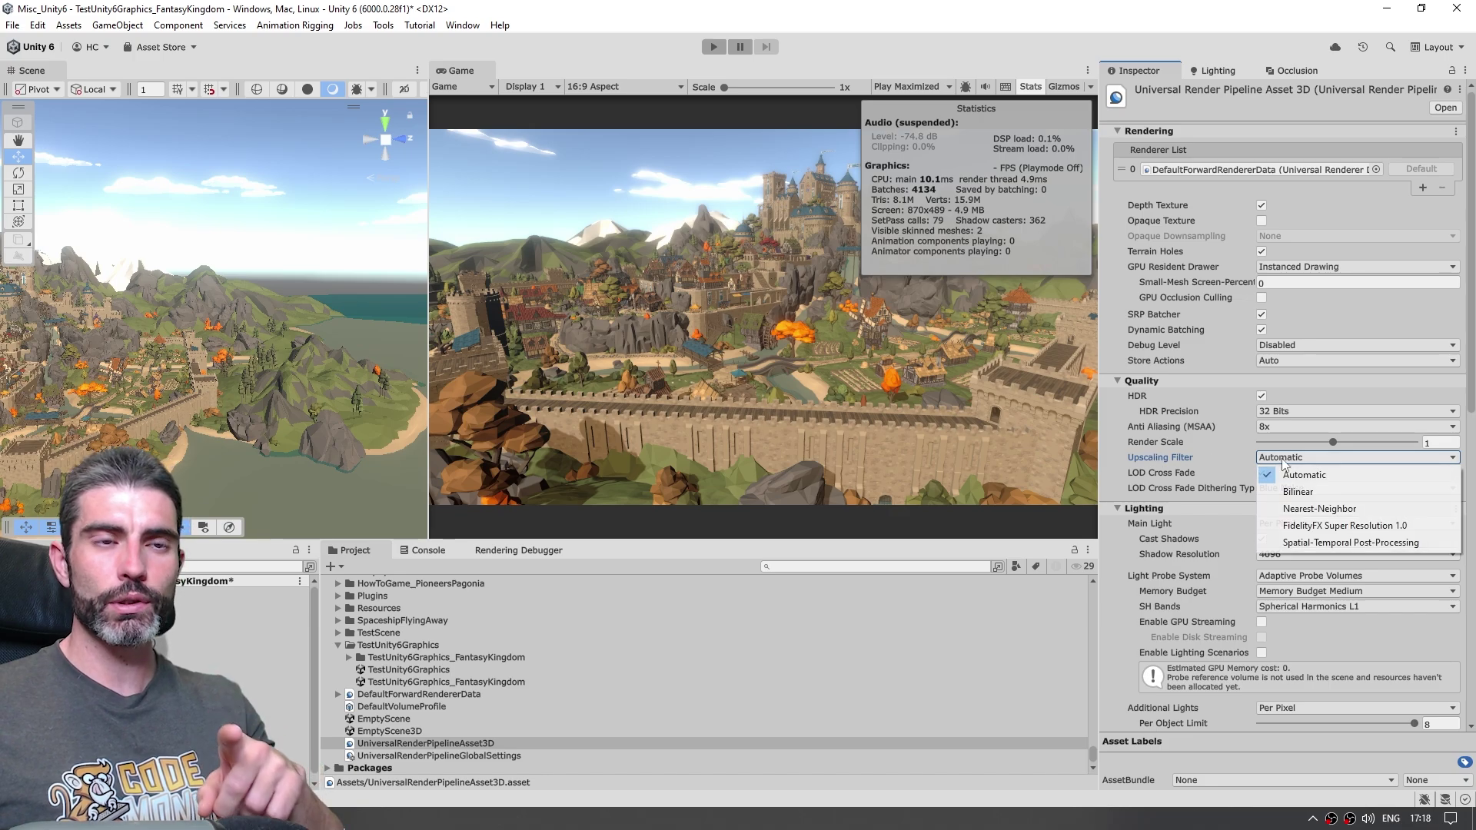
left_click(1312, 544)
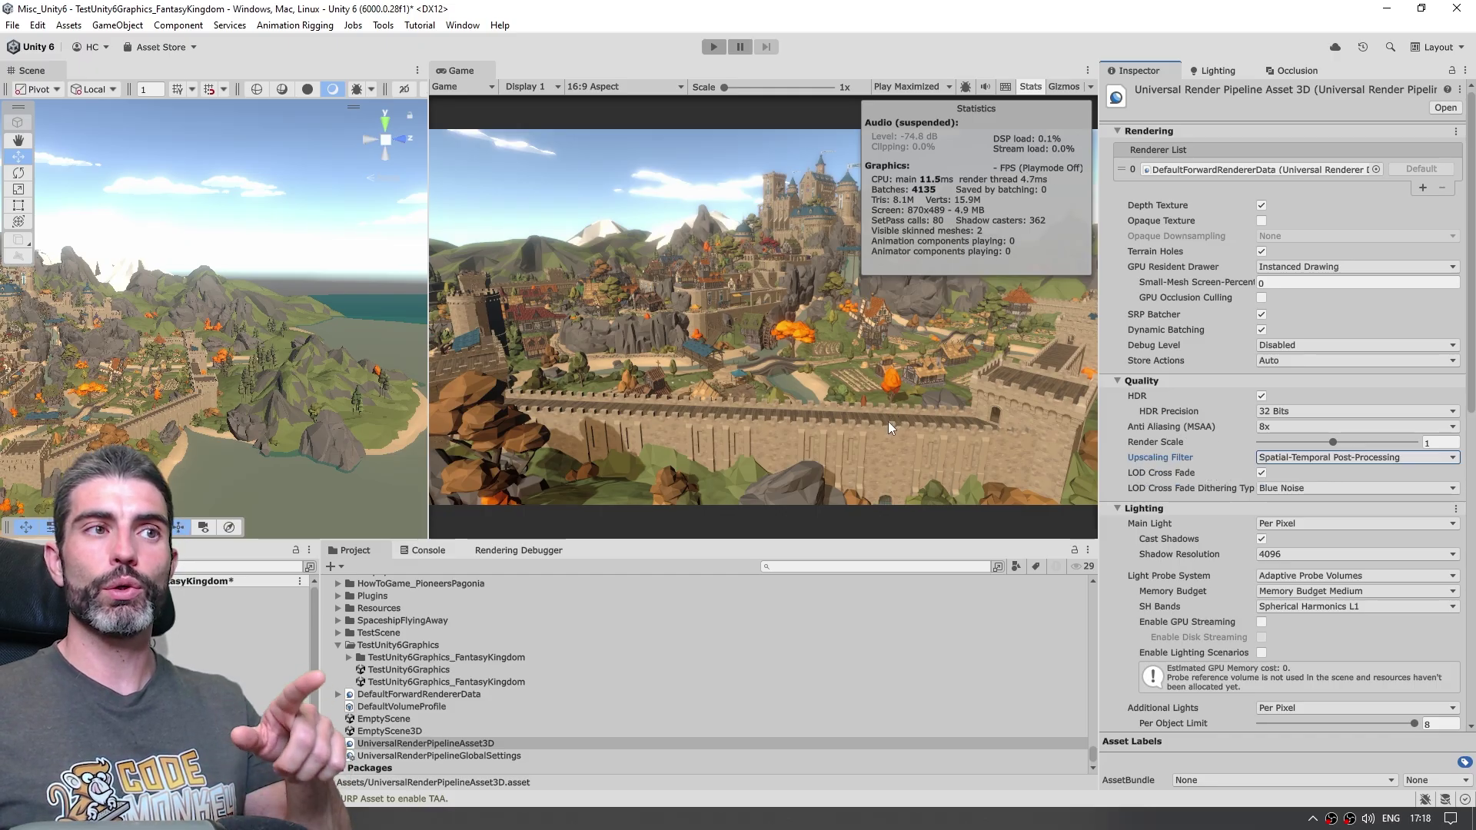
Step: Switch the Main Camera's Anti-aliasing to TAA
left_click(254, 654)
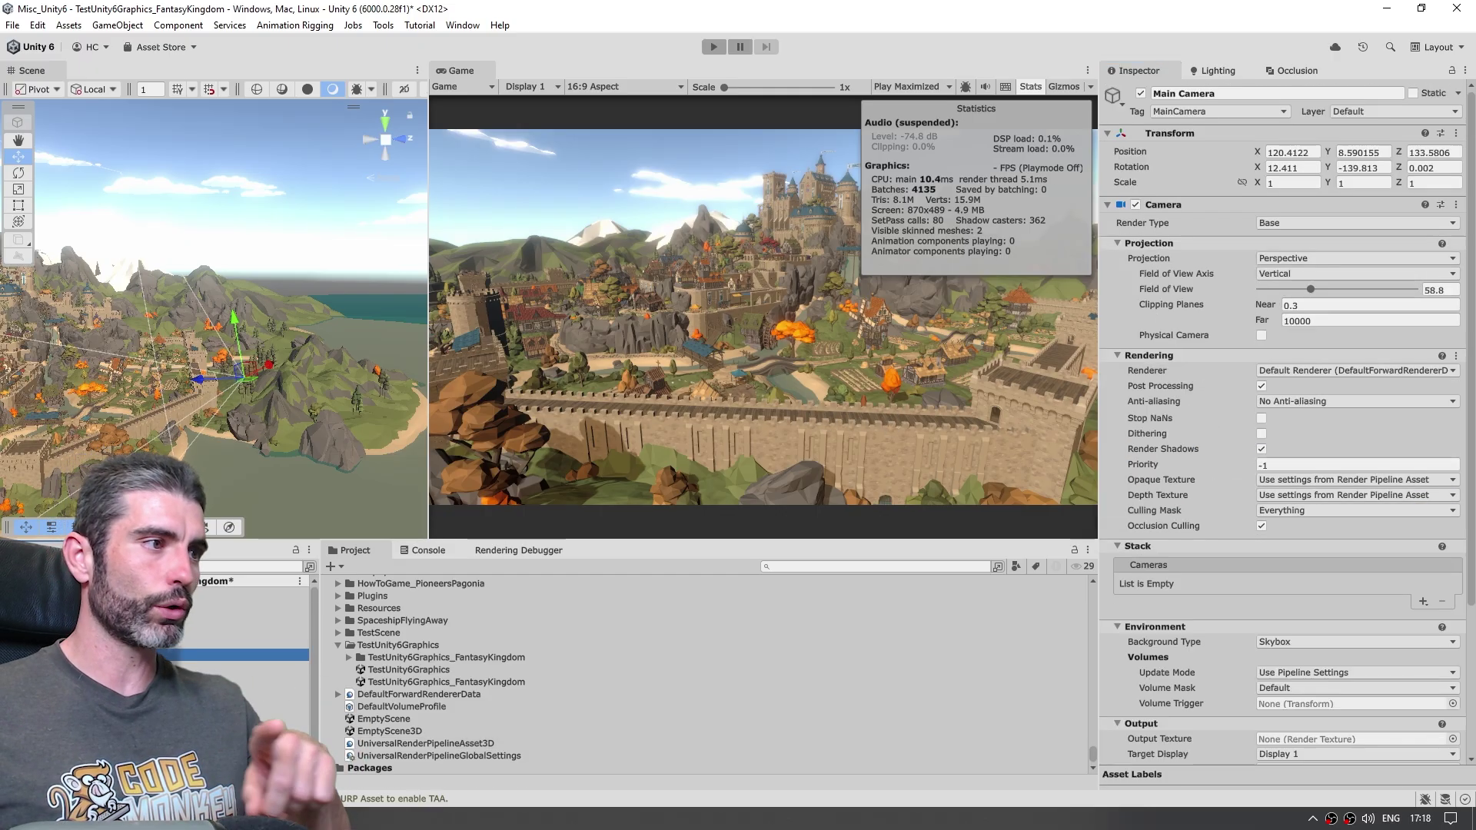
left_click(1300, 400)
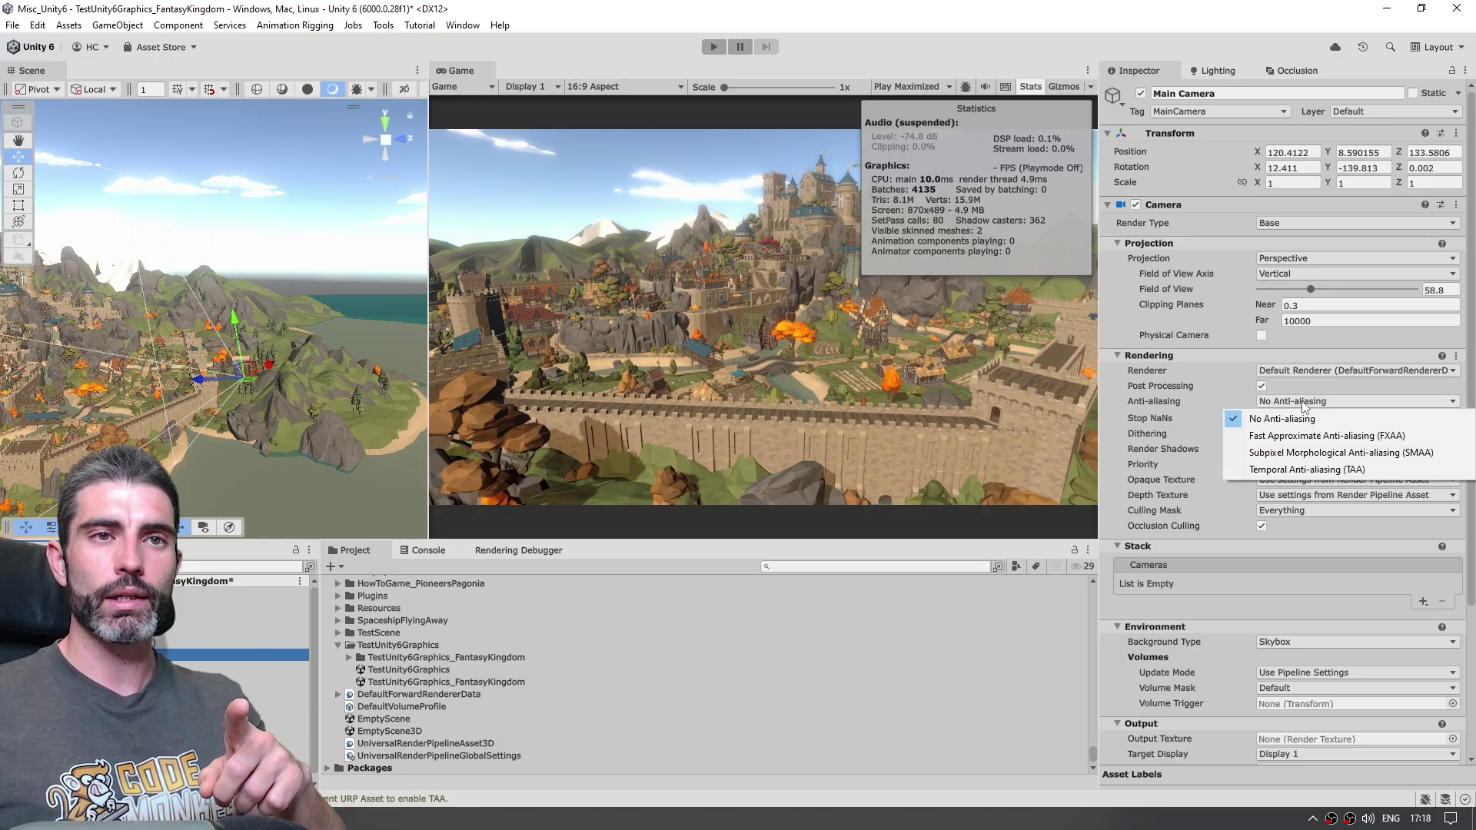
left_click(1296, 469)
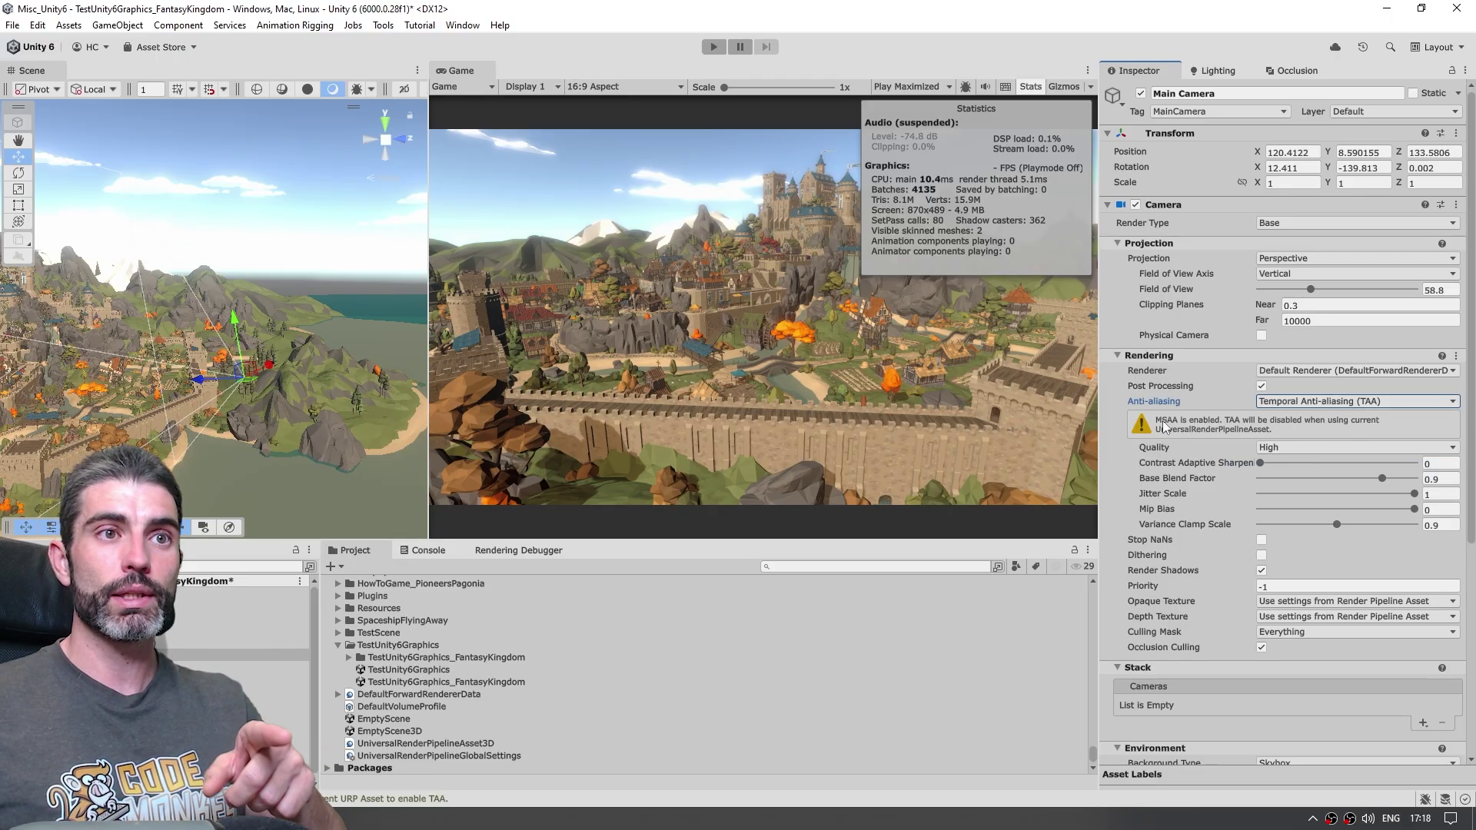
Step: Disable MSAA on the URP asset and enter play mode
left_click(400, 743)
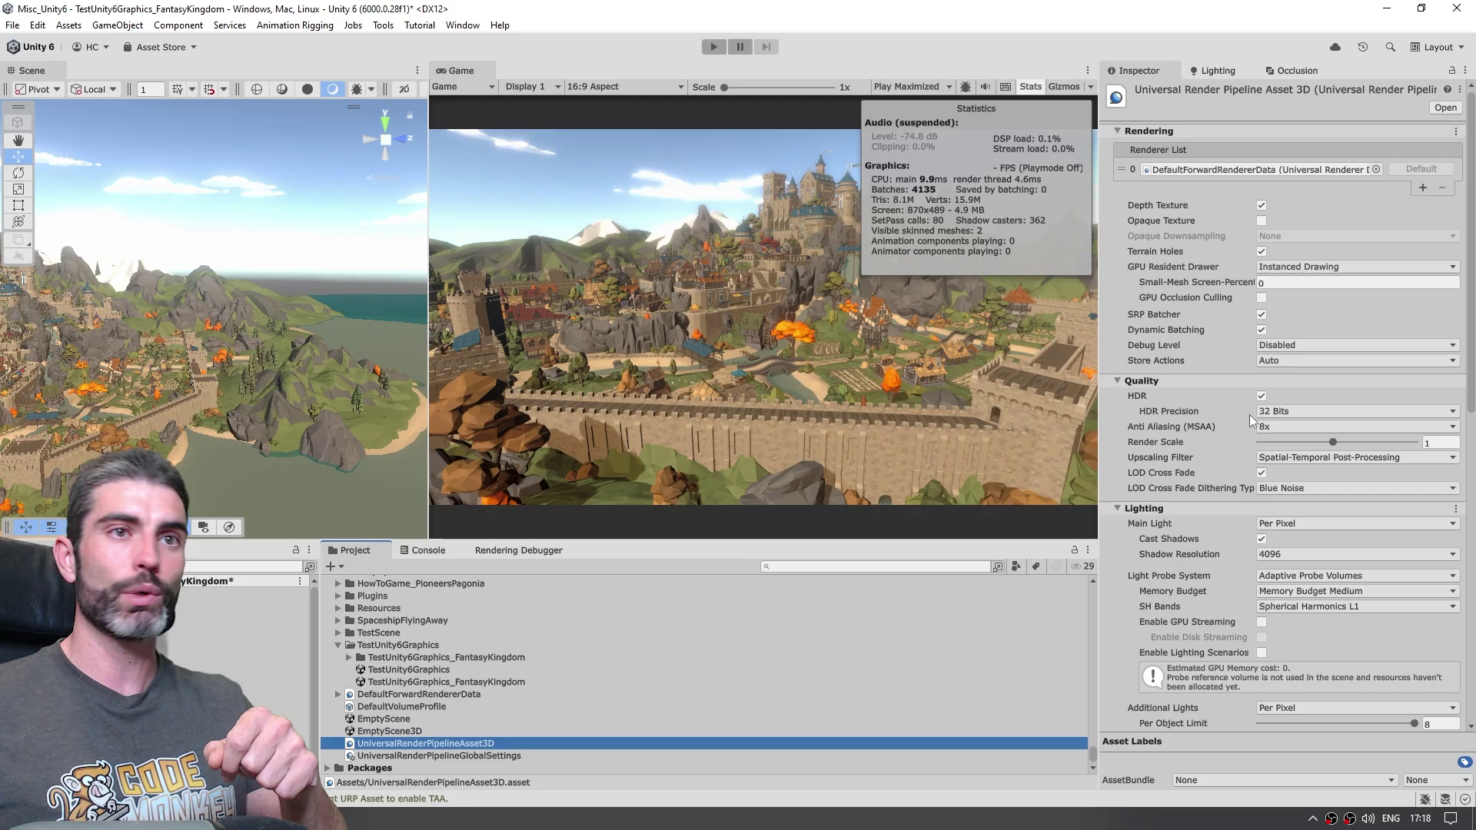
left_click(1200, 428)
left_click(1291, 440)
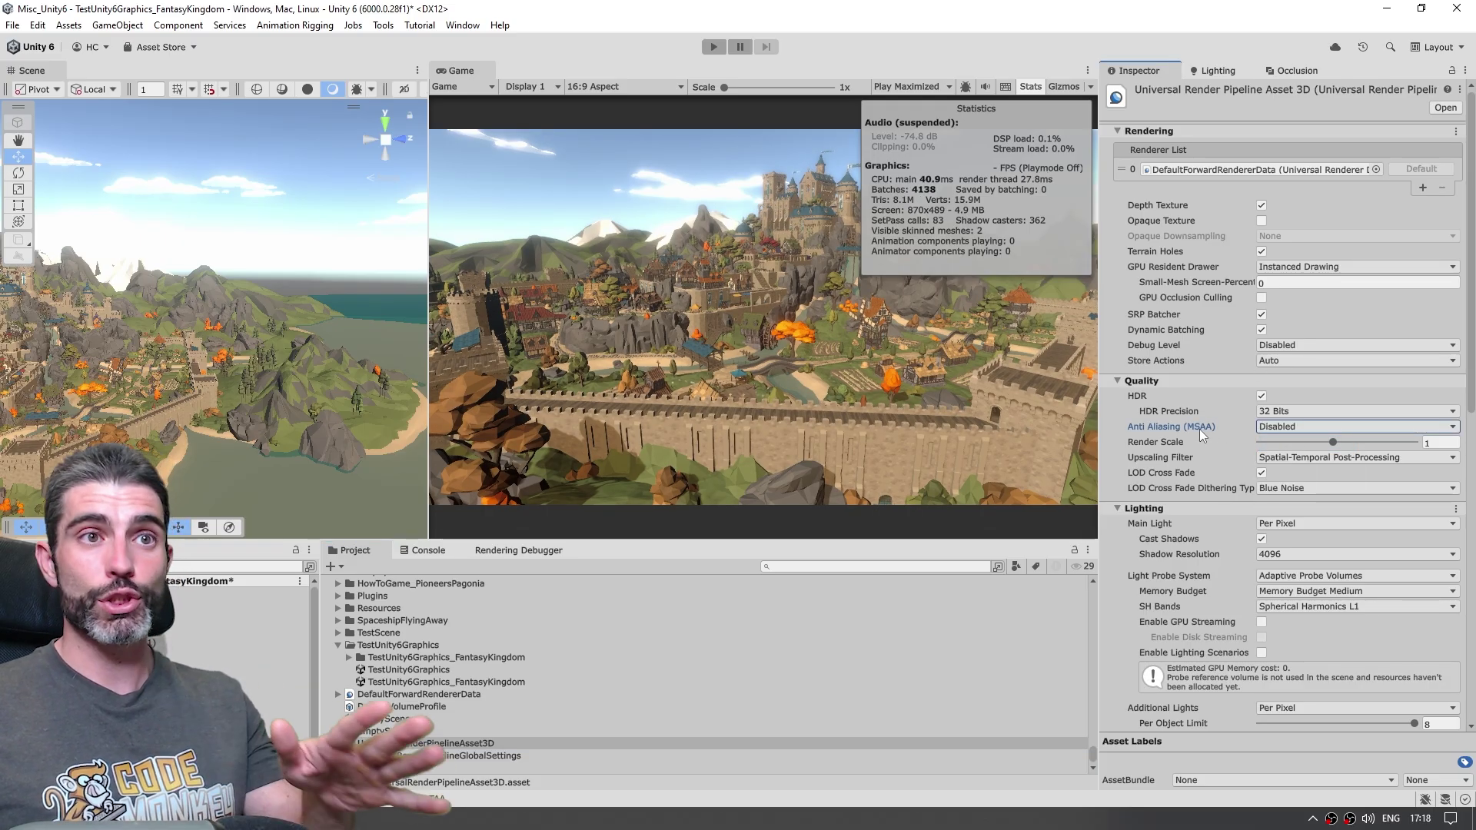
left_click(1169, 442)
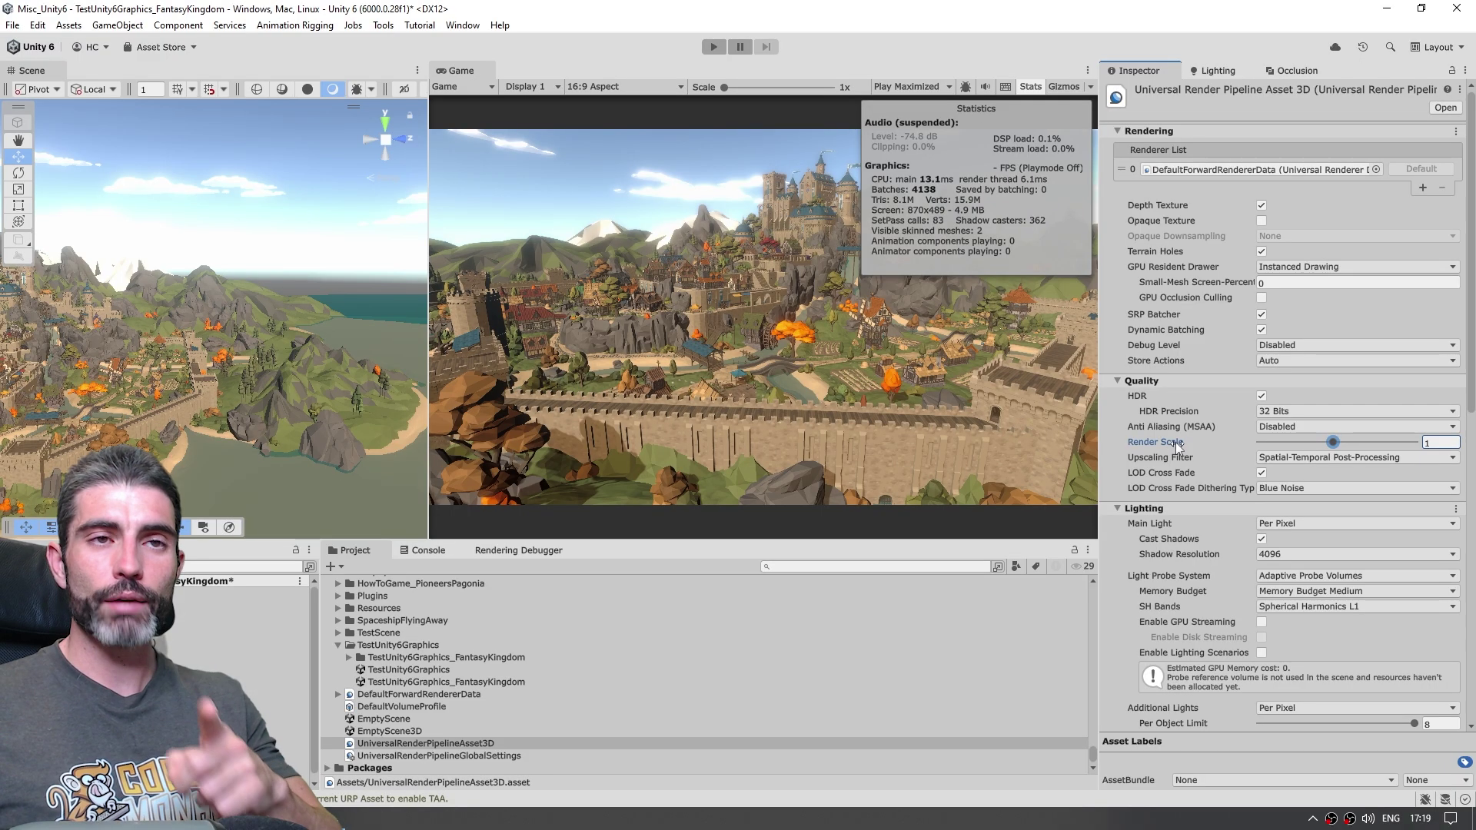
key("ctrl+p")
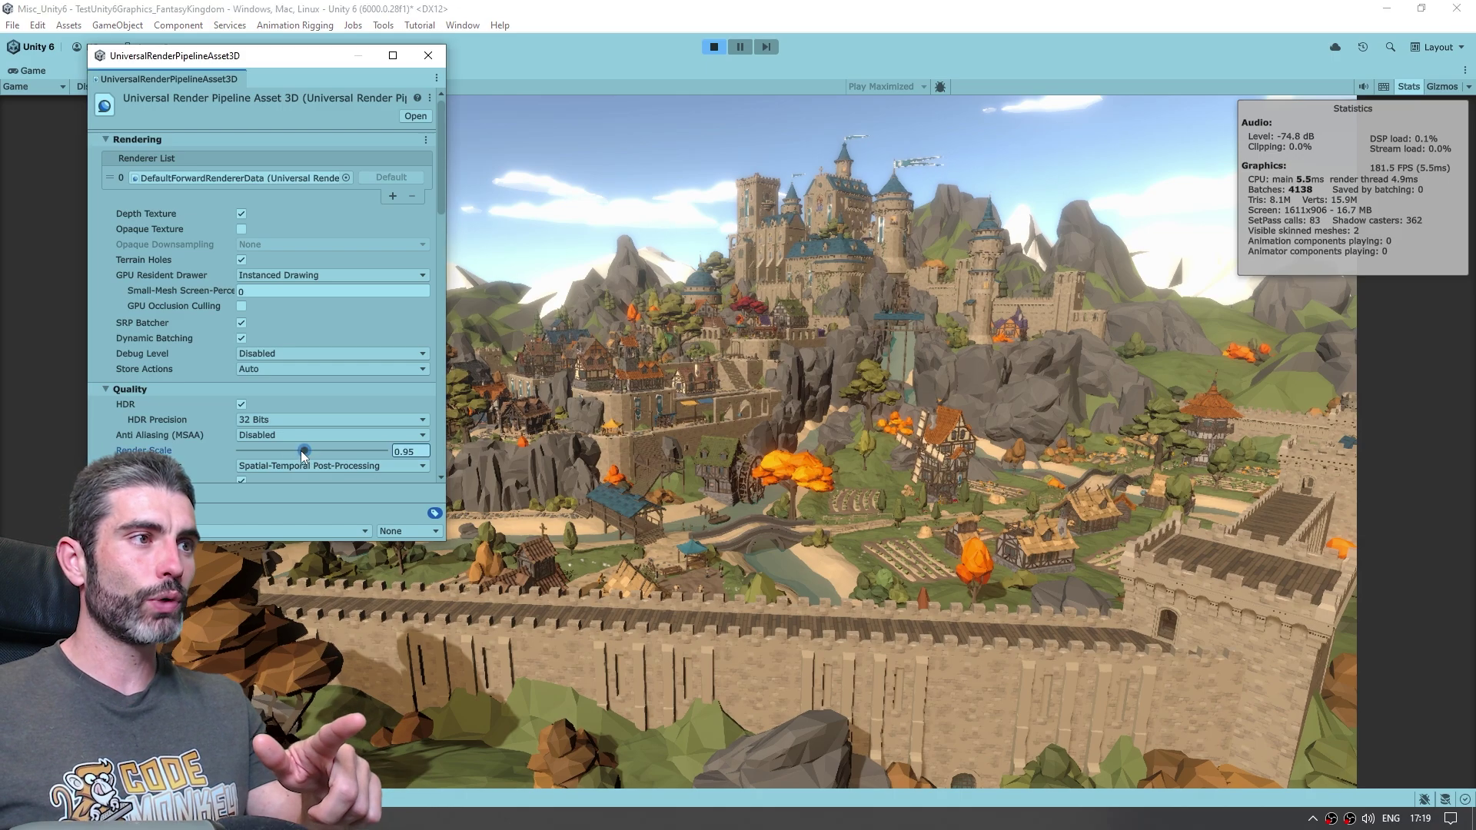
Step: Drag Render Scale down through 0.63 to 0.17, then type 0.3 into its field
left_click_drag(301, 450, 280, 451)
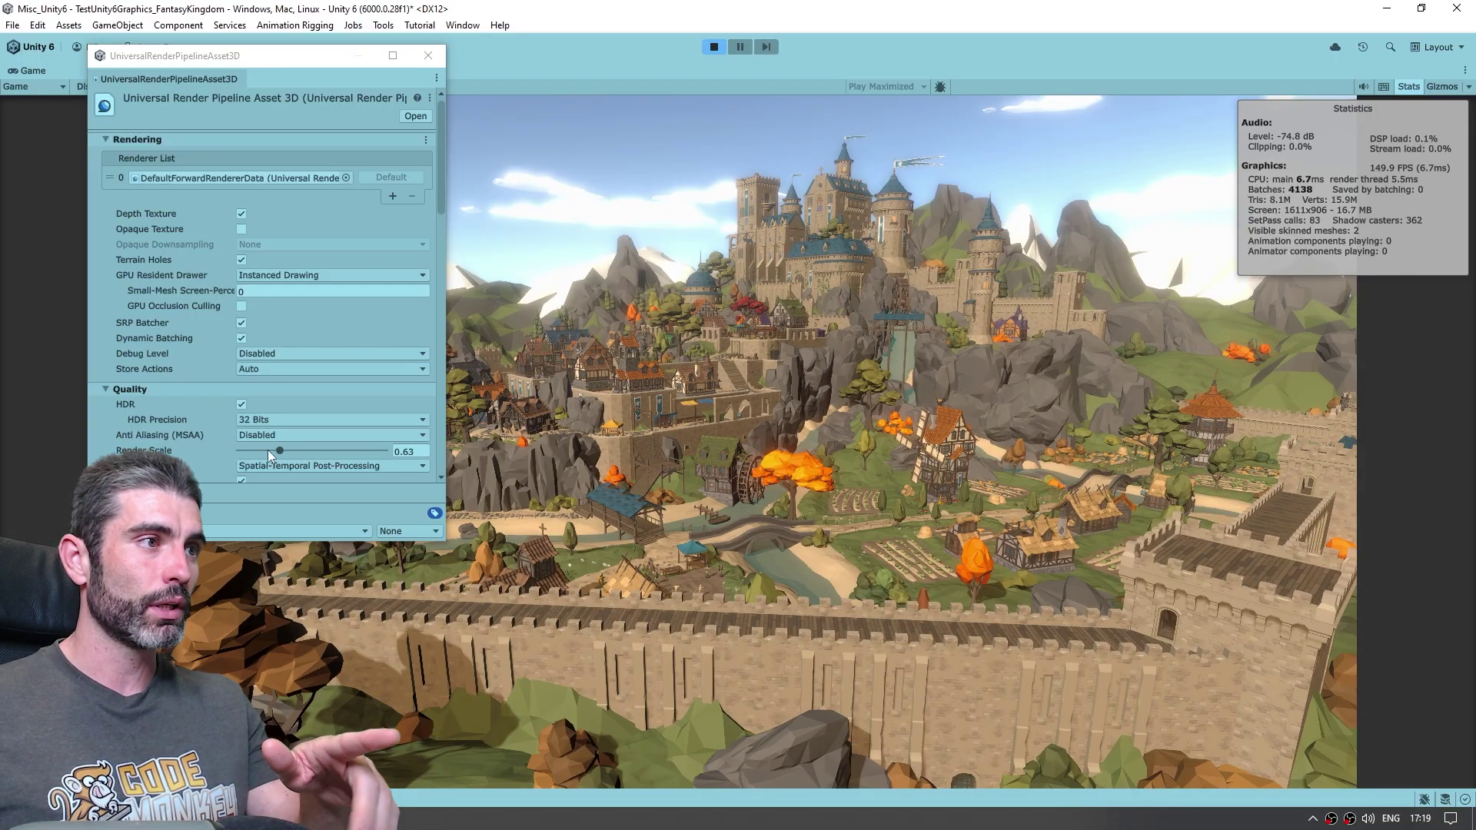
left_click_drag(268, 449, 255, 450)
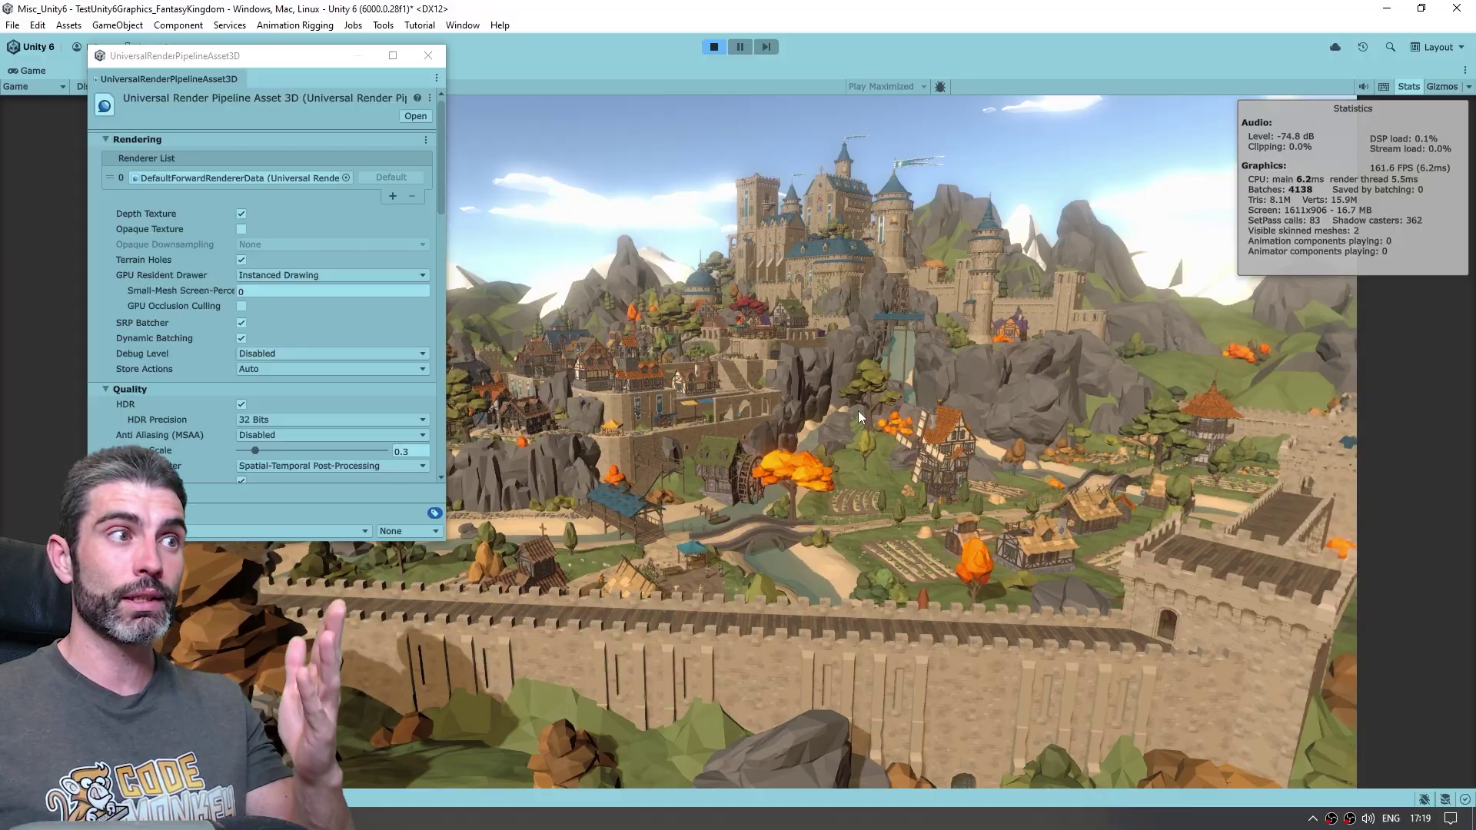
left_click_drag(253, 451, 244, 450)
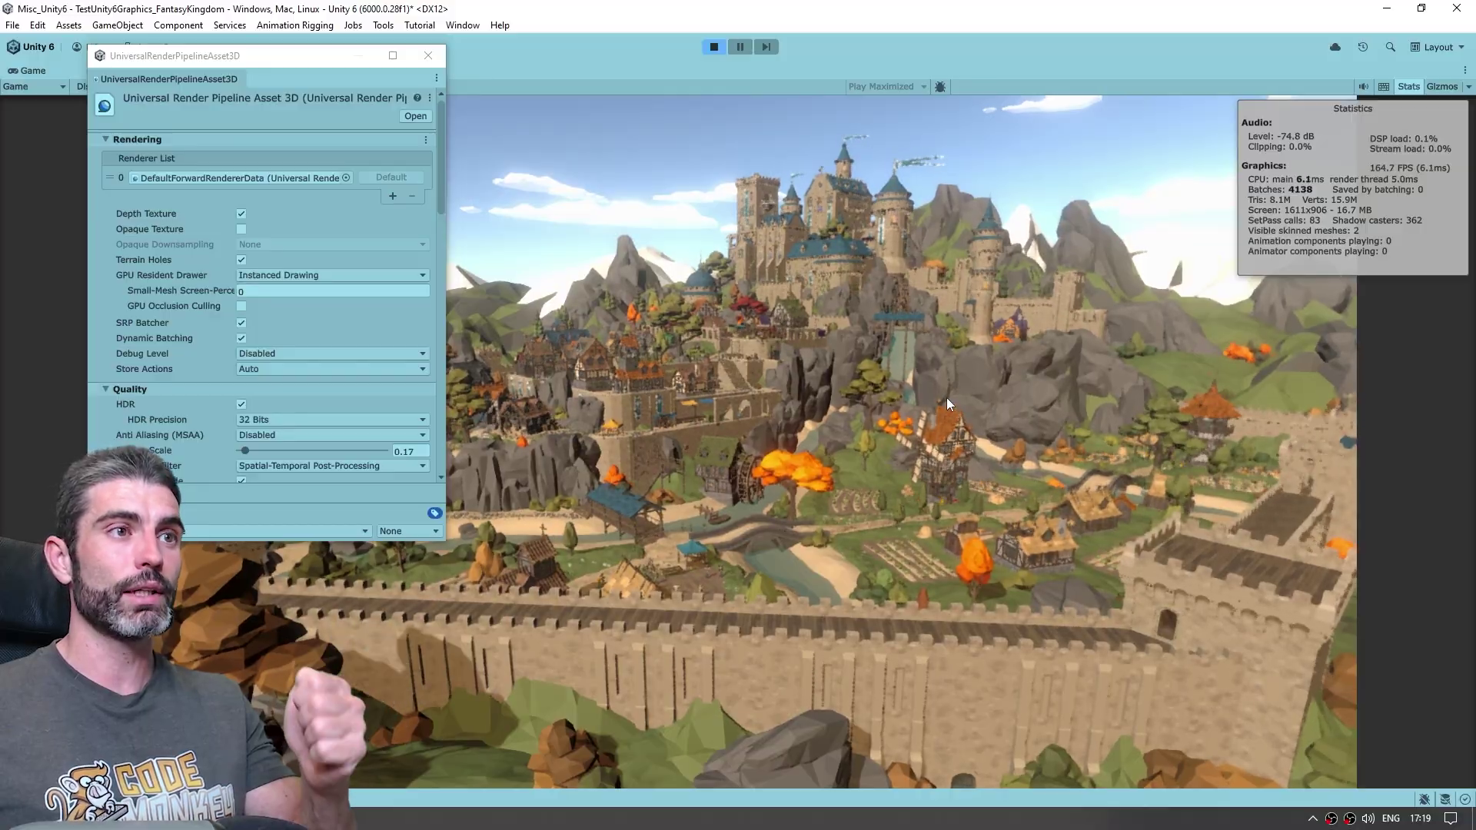
left_click(412, 451)
type("0.3")
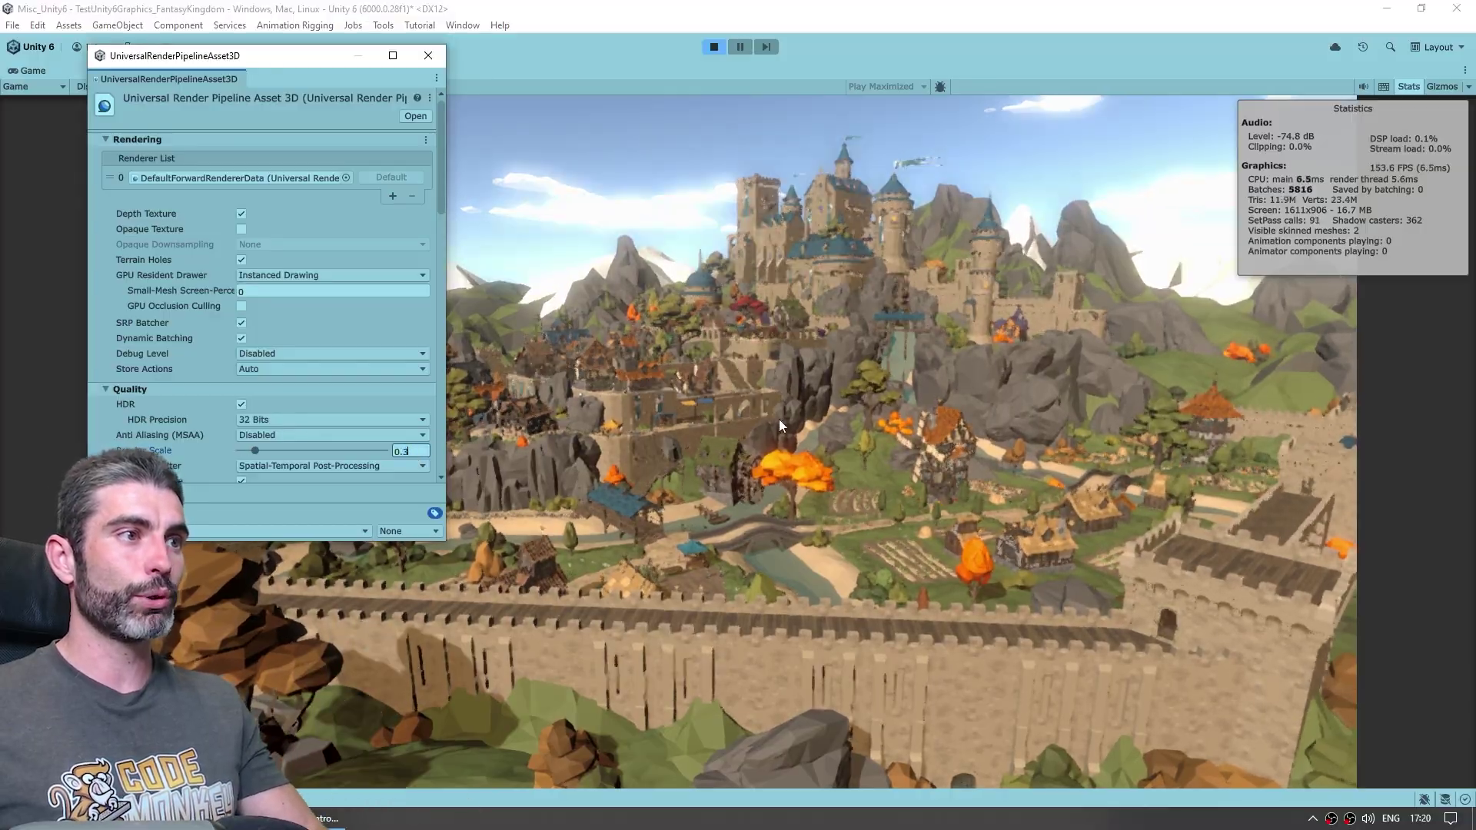
left_click(792, 417)
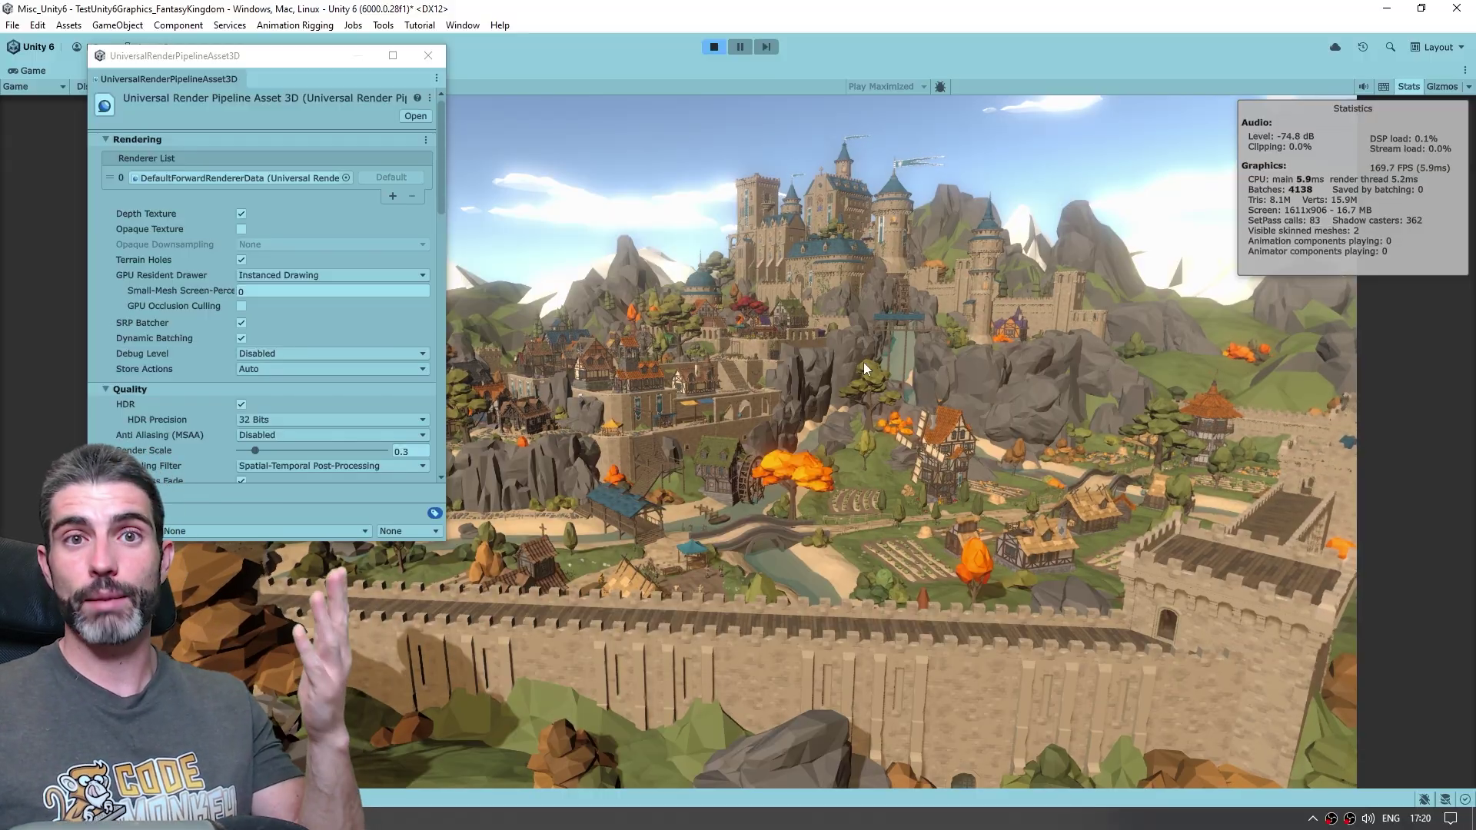
Step: Compare Bilinear upscaling, then switch back to Spatial-Temporal Post-Processing
left_click(304, 466)
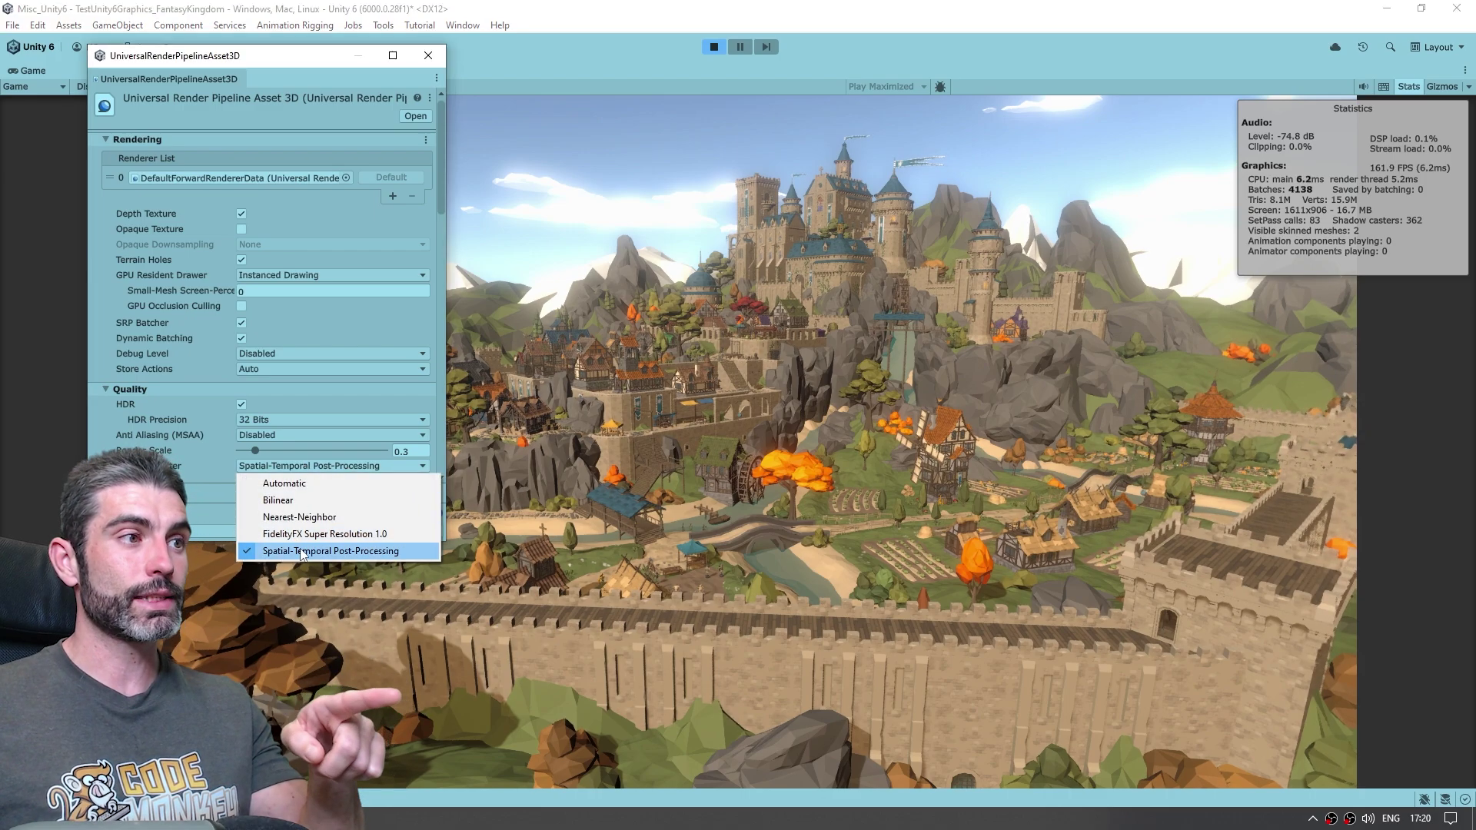
left_click(278, 501)
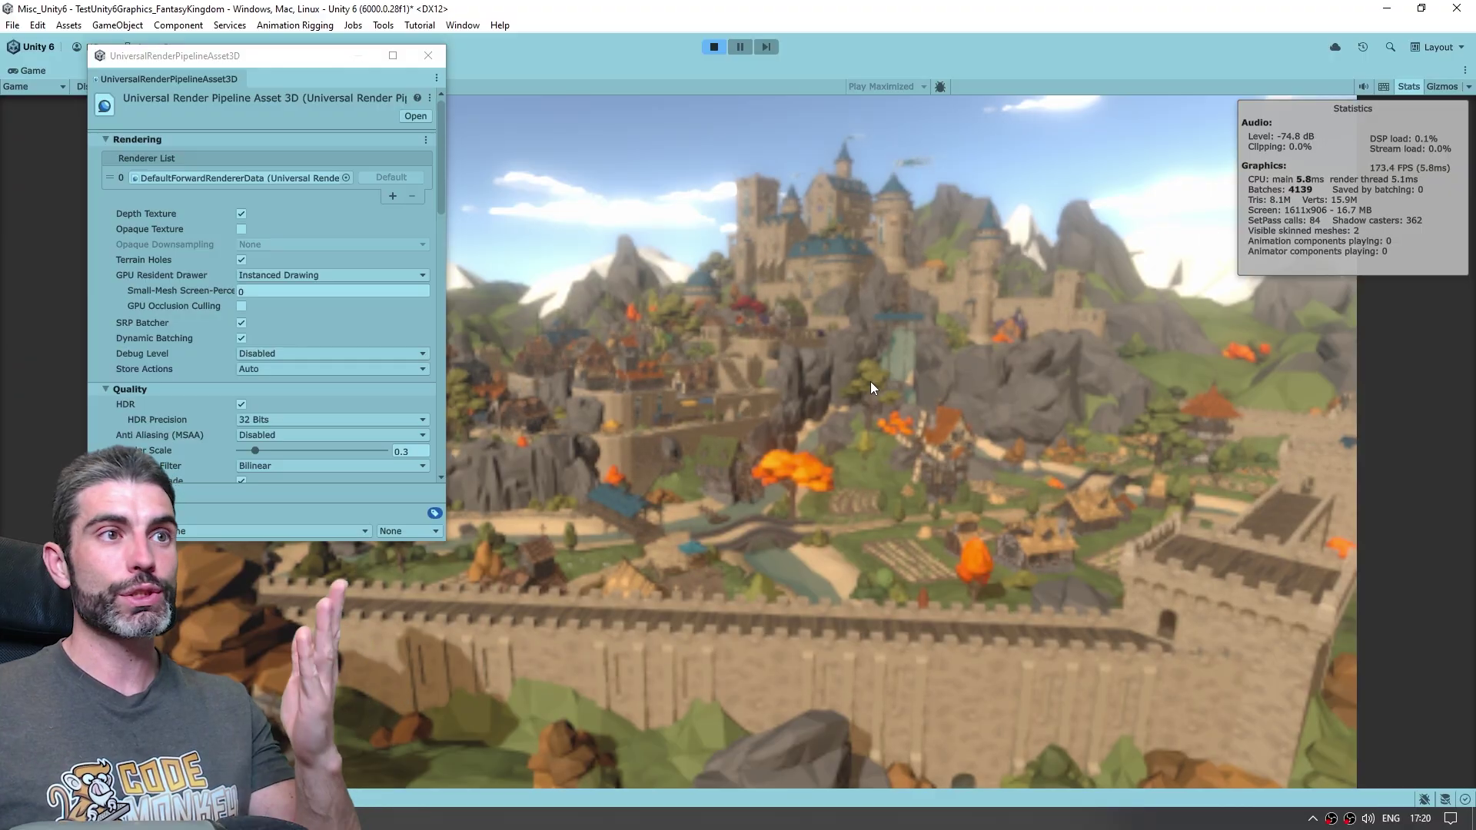
left_click(322, 466)
left_click(311, 548)
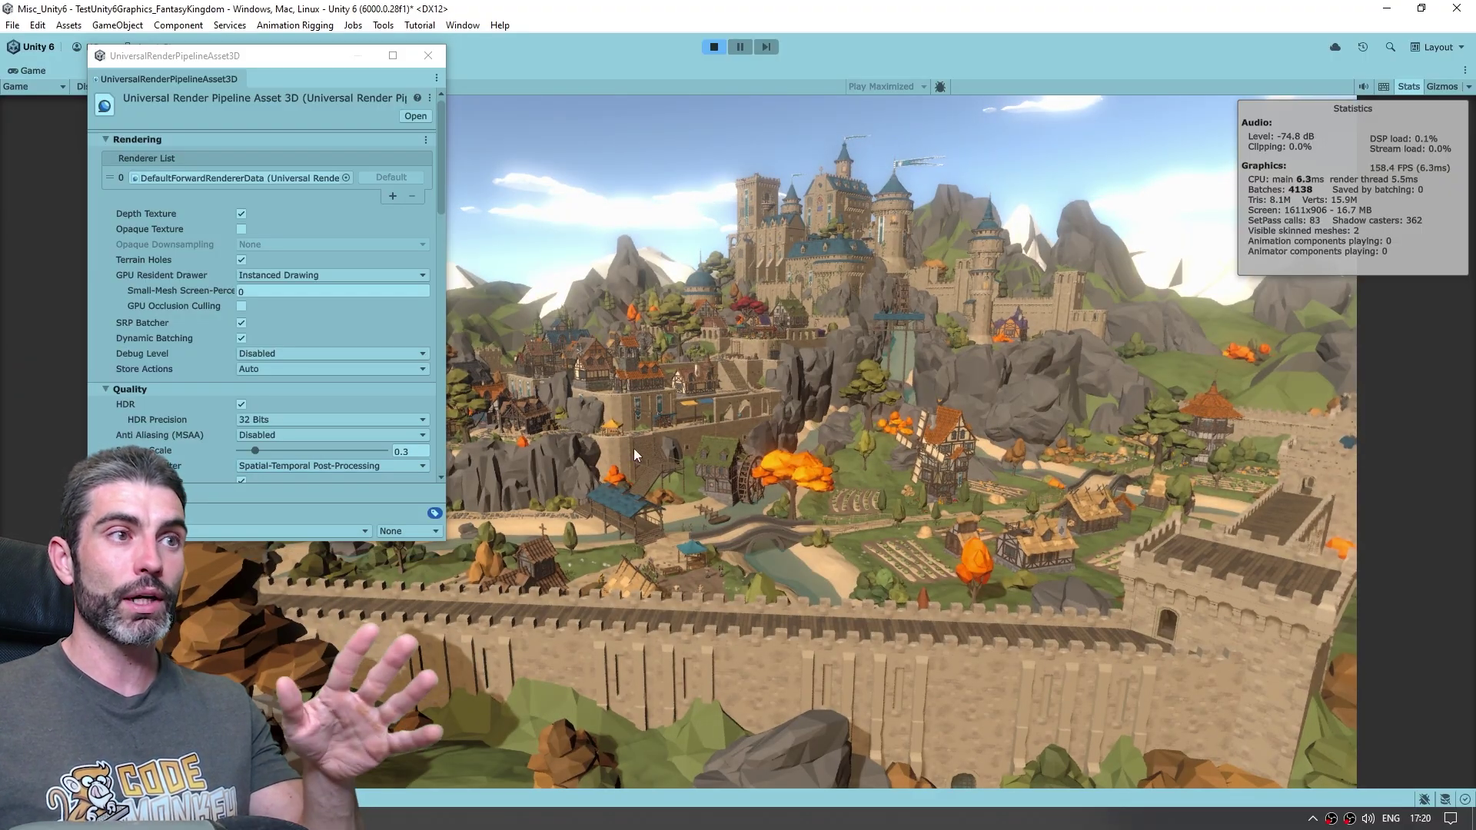
Step: Set the Render Scale back to 1
left_click(414, 451)
type("1")
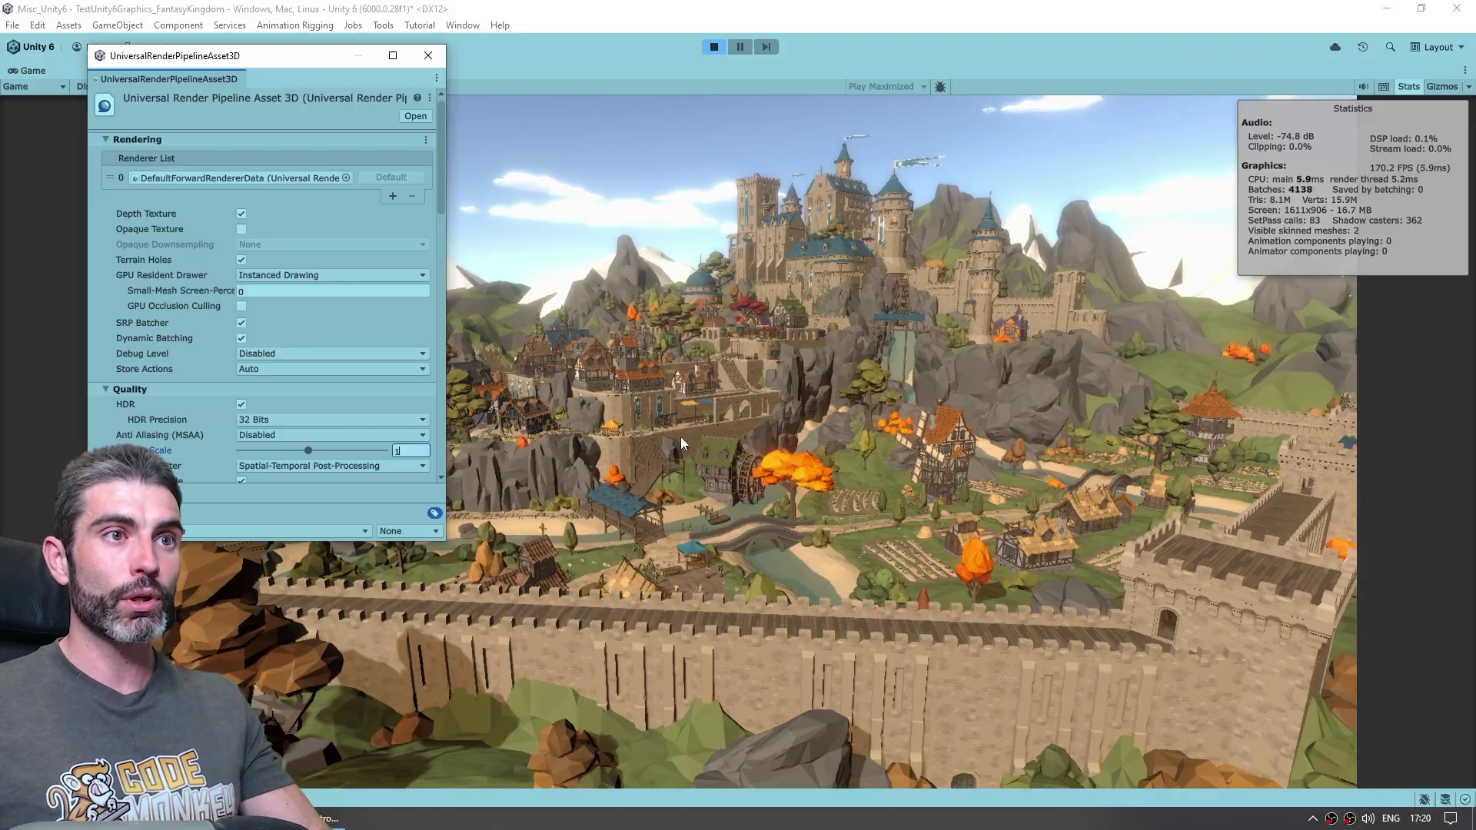
left_click(680, 436)
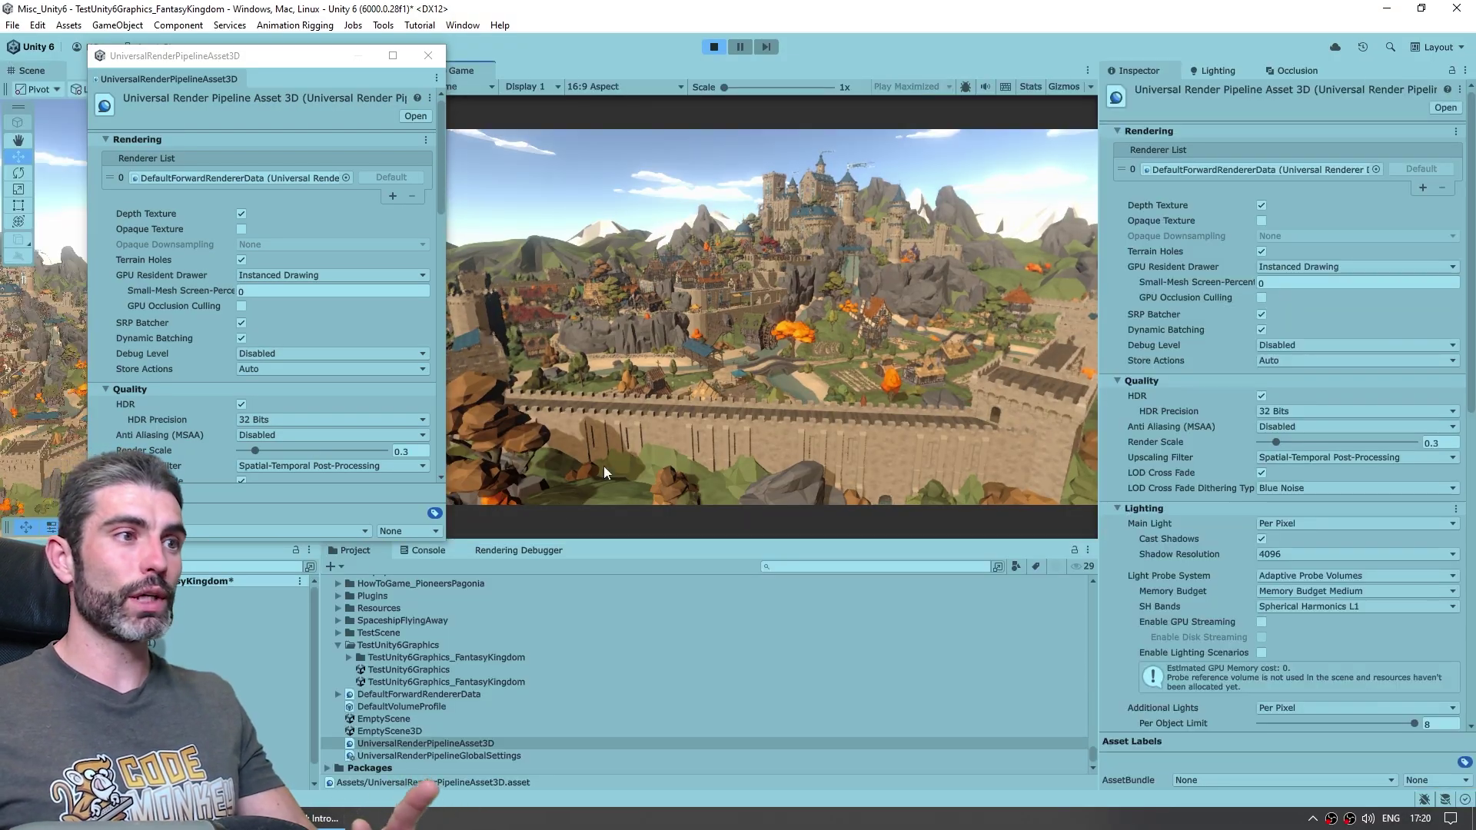
Step: In the Rendering Debugger's Rendering settings, open the Map Overlays list
left_click(518, 550)
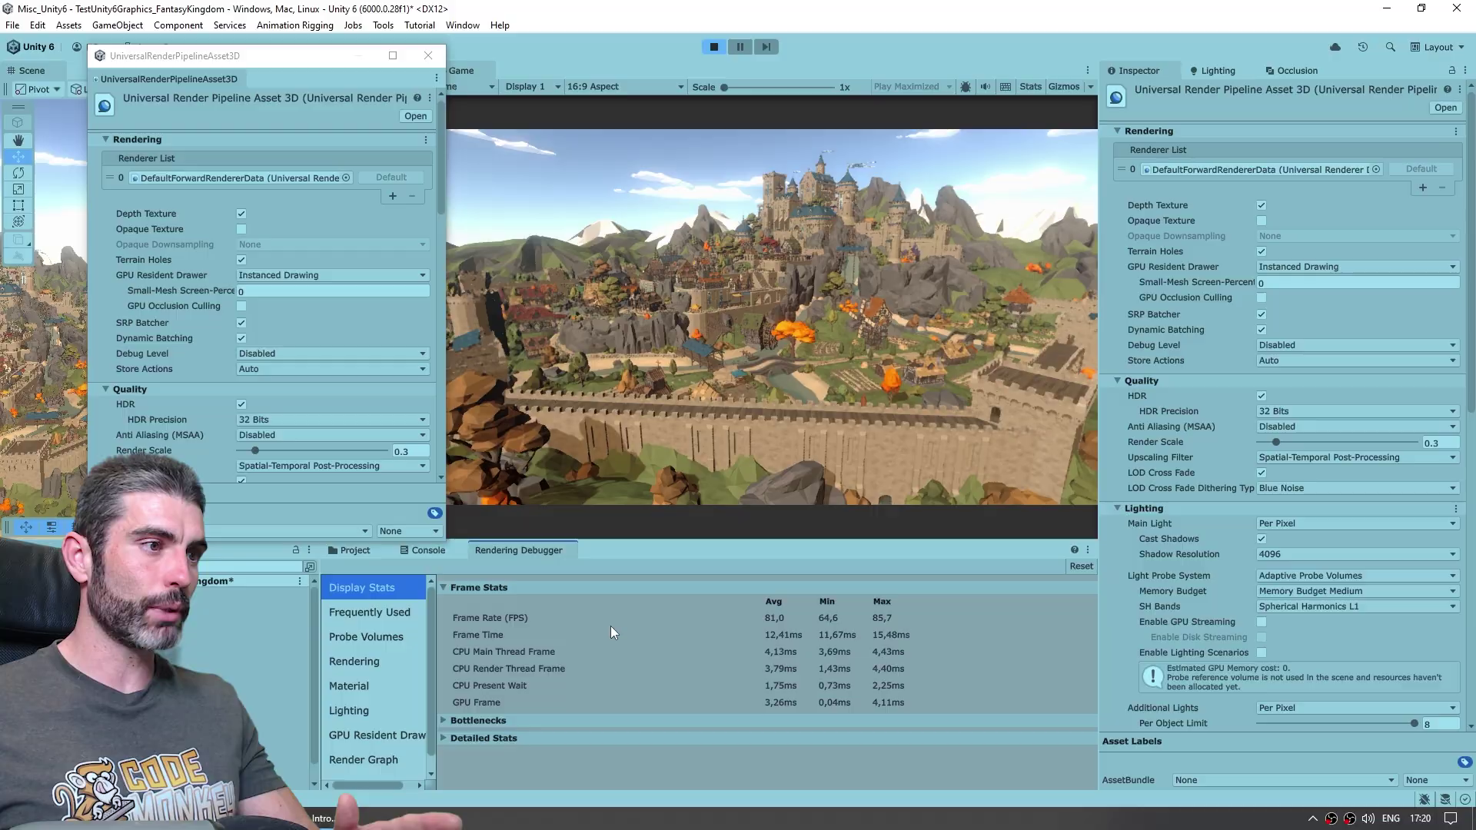
left_click(357, 661)
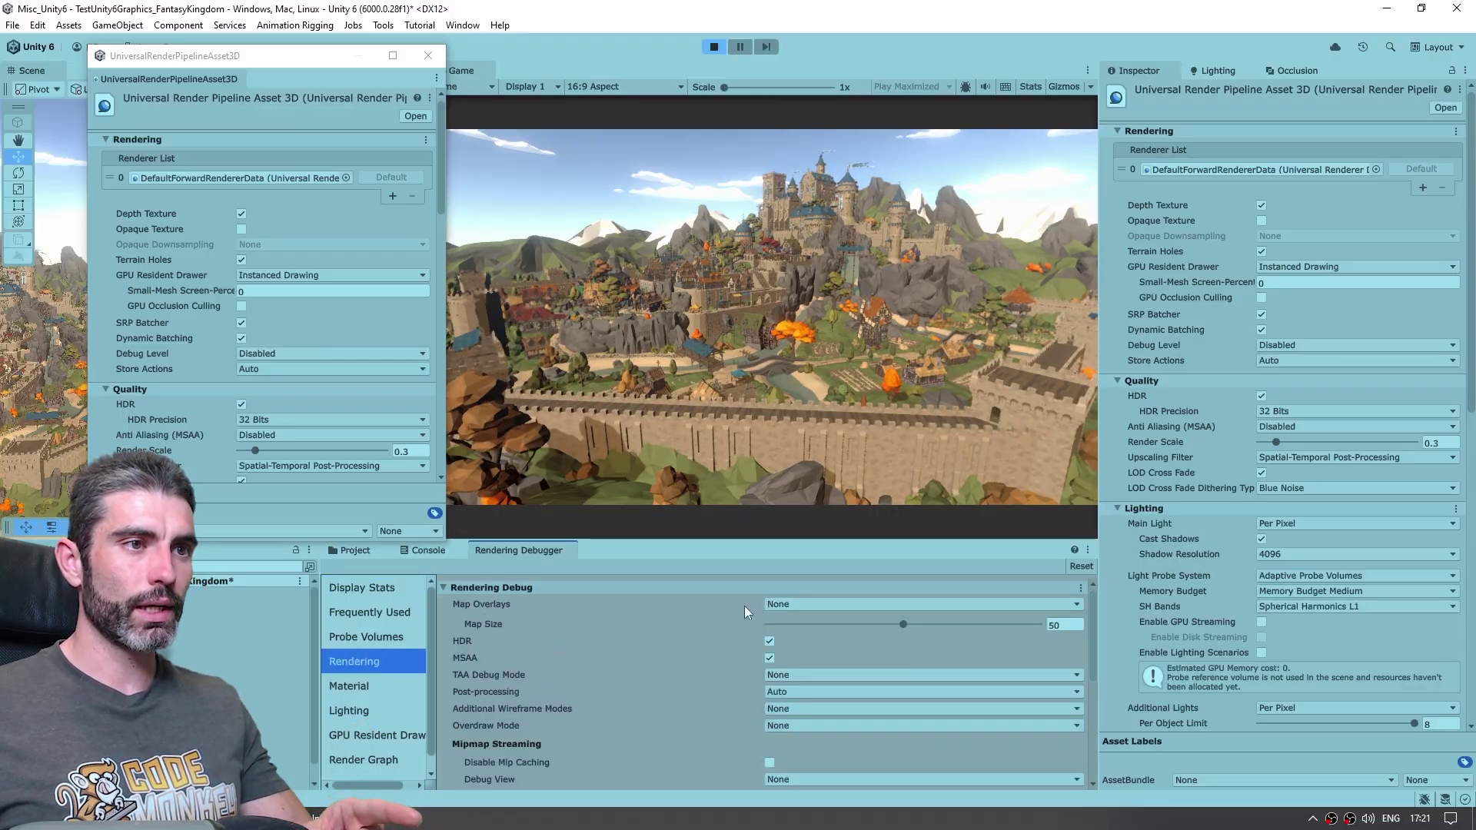
left_click(775, 605)
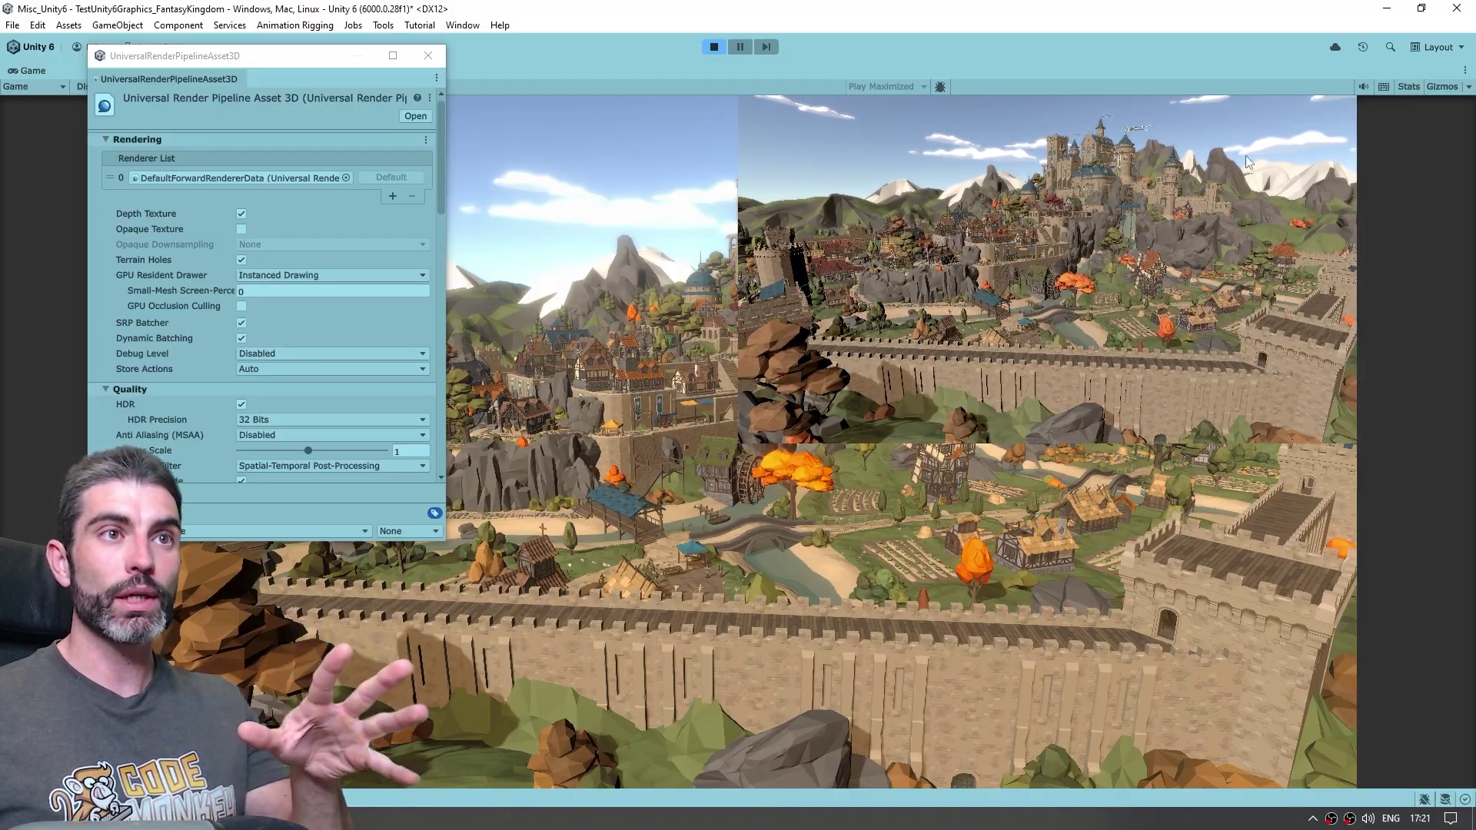
Step: Lower Render Scale to about 0.51, then type 0.3 into its field
left_click(308, 451)
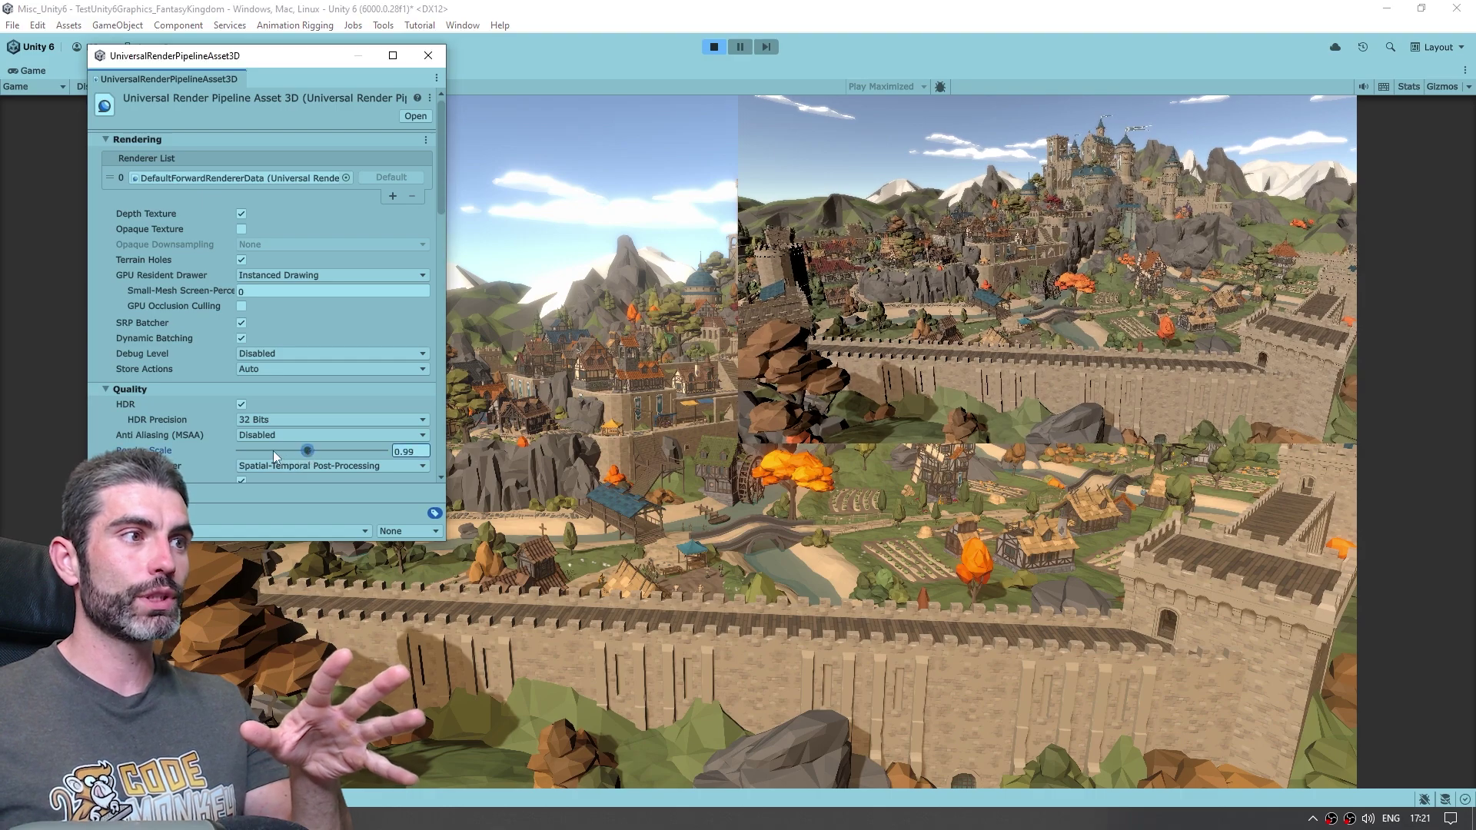
left_click_drag(274, 451, 271, 450)
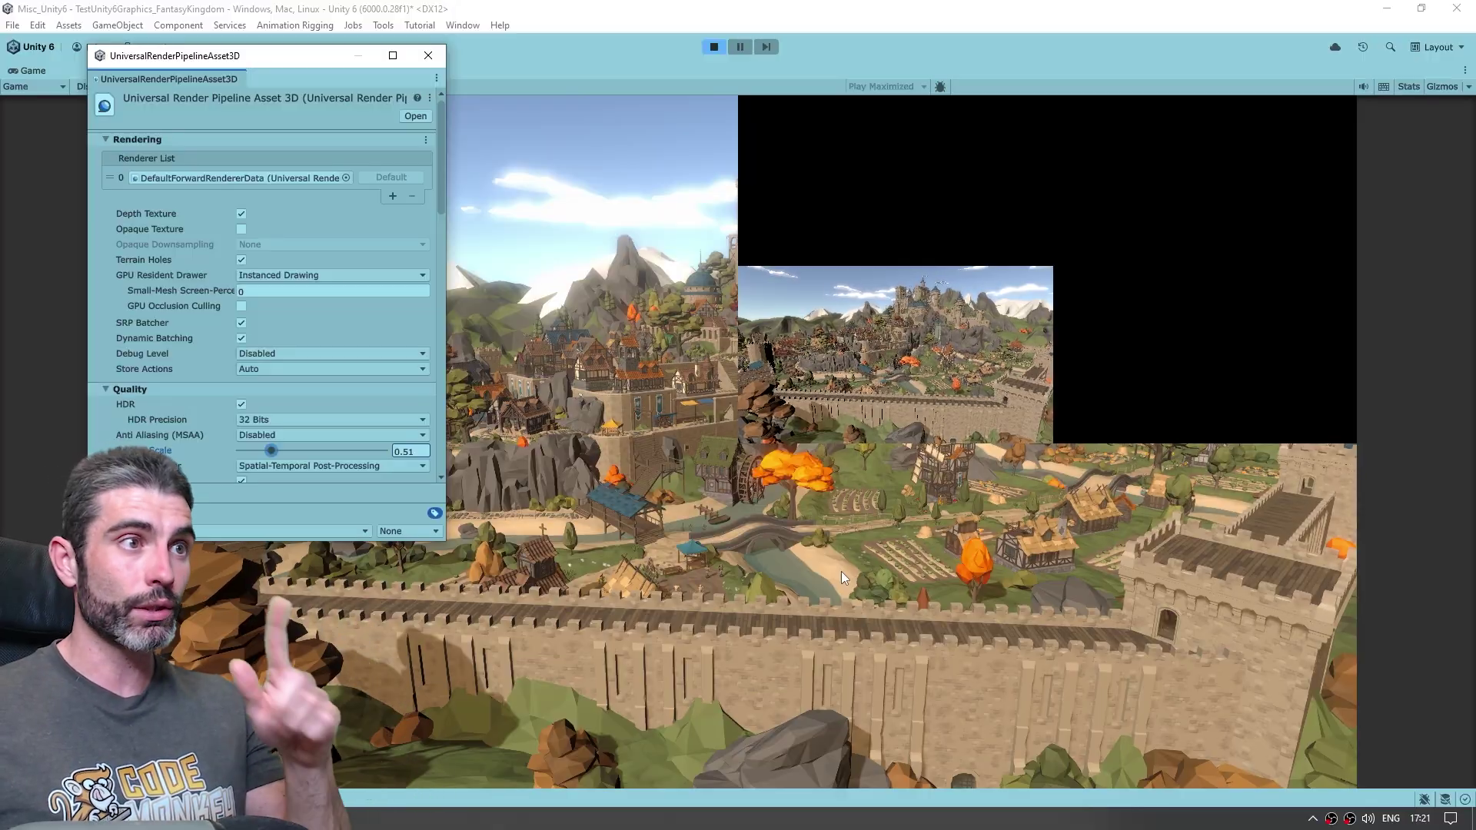
key("Tab")
type("0.3")
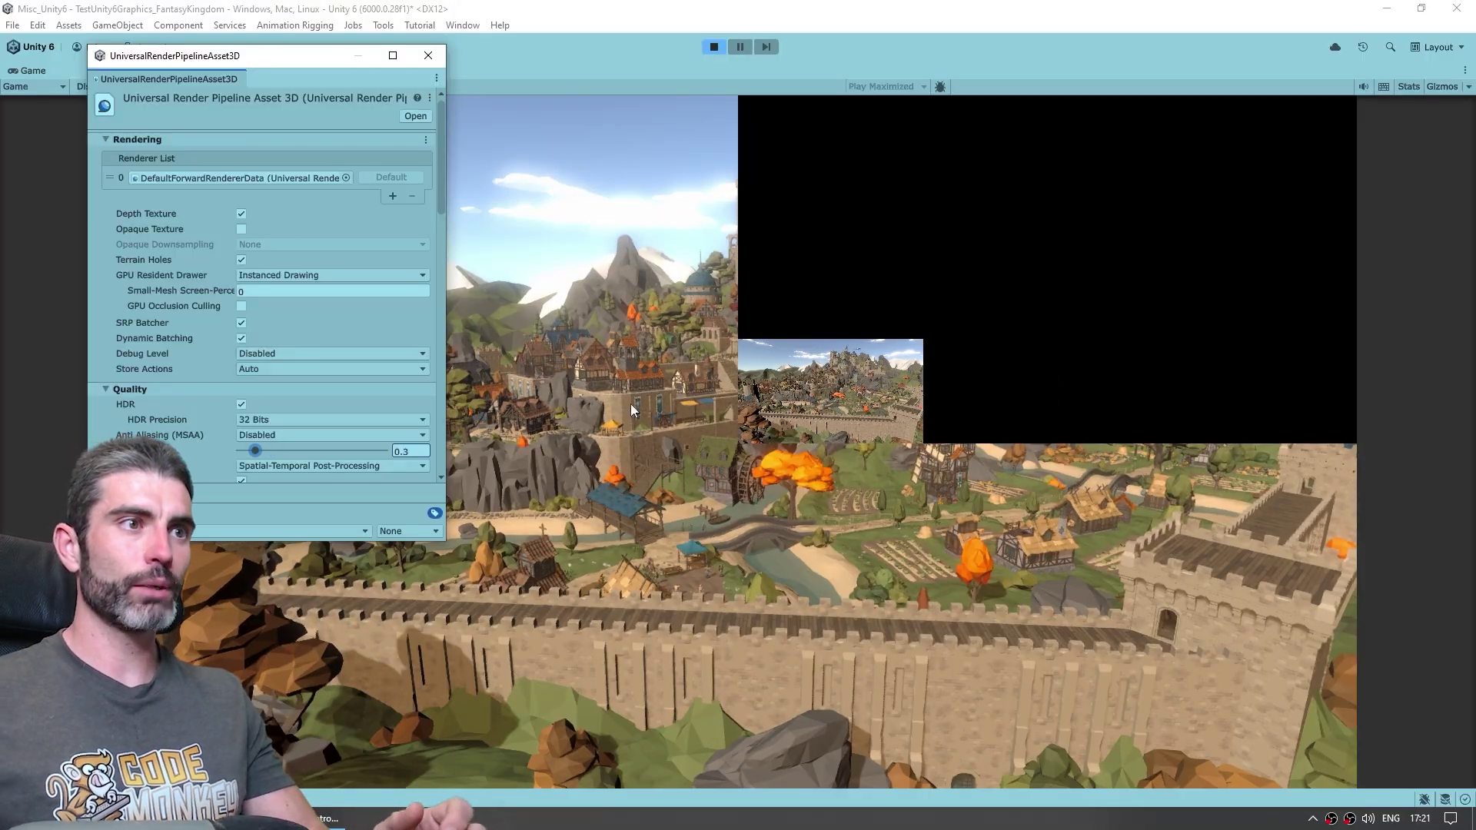
left_click(630, 403)
Step: Restore the full-frame Game view with Stats shown, try Render Scale 1, then undo to 0.3
left_click(732, 274)
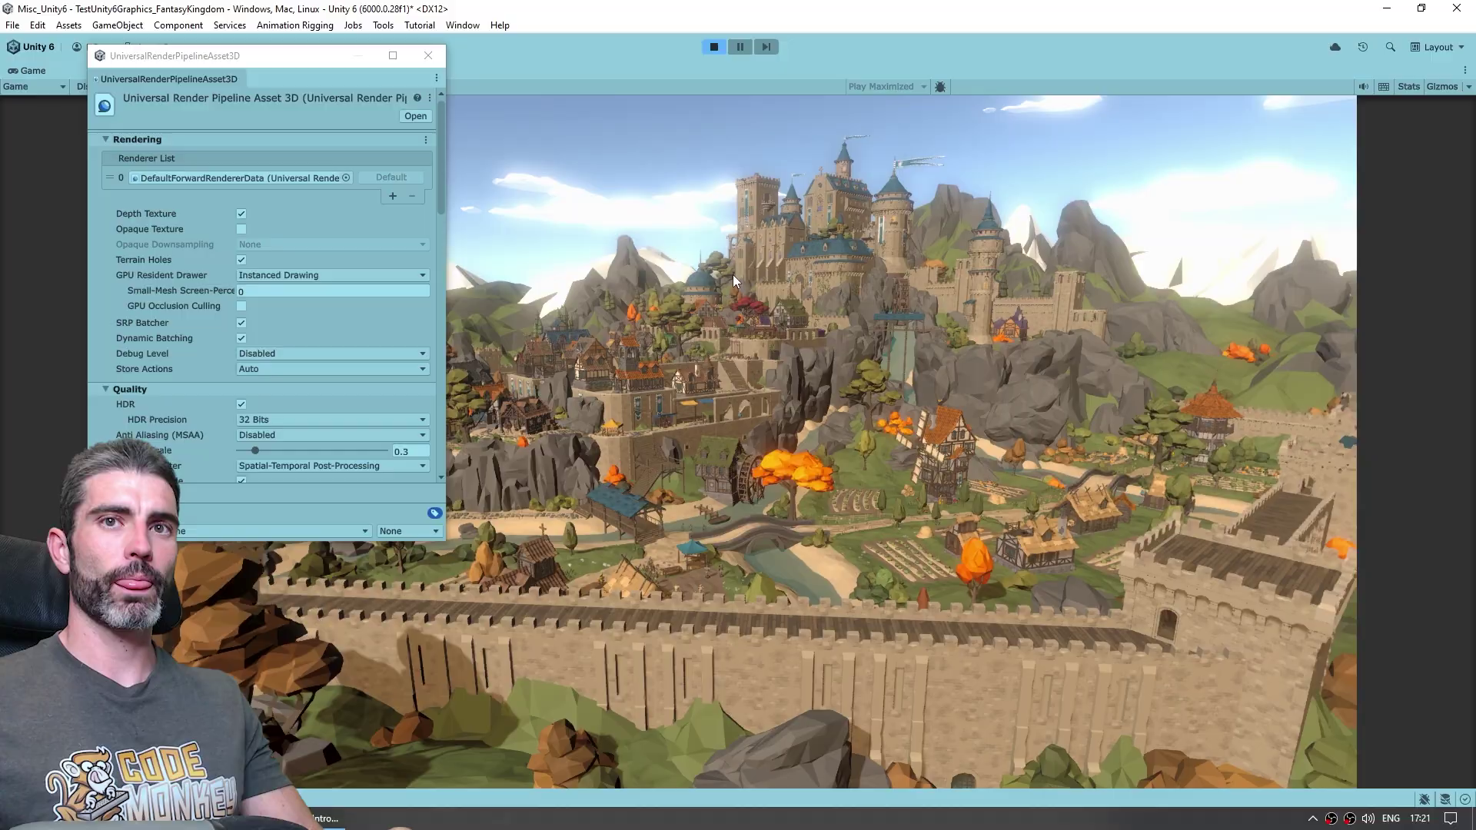
left_click(1404, 88)
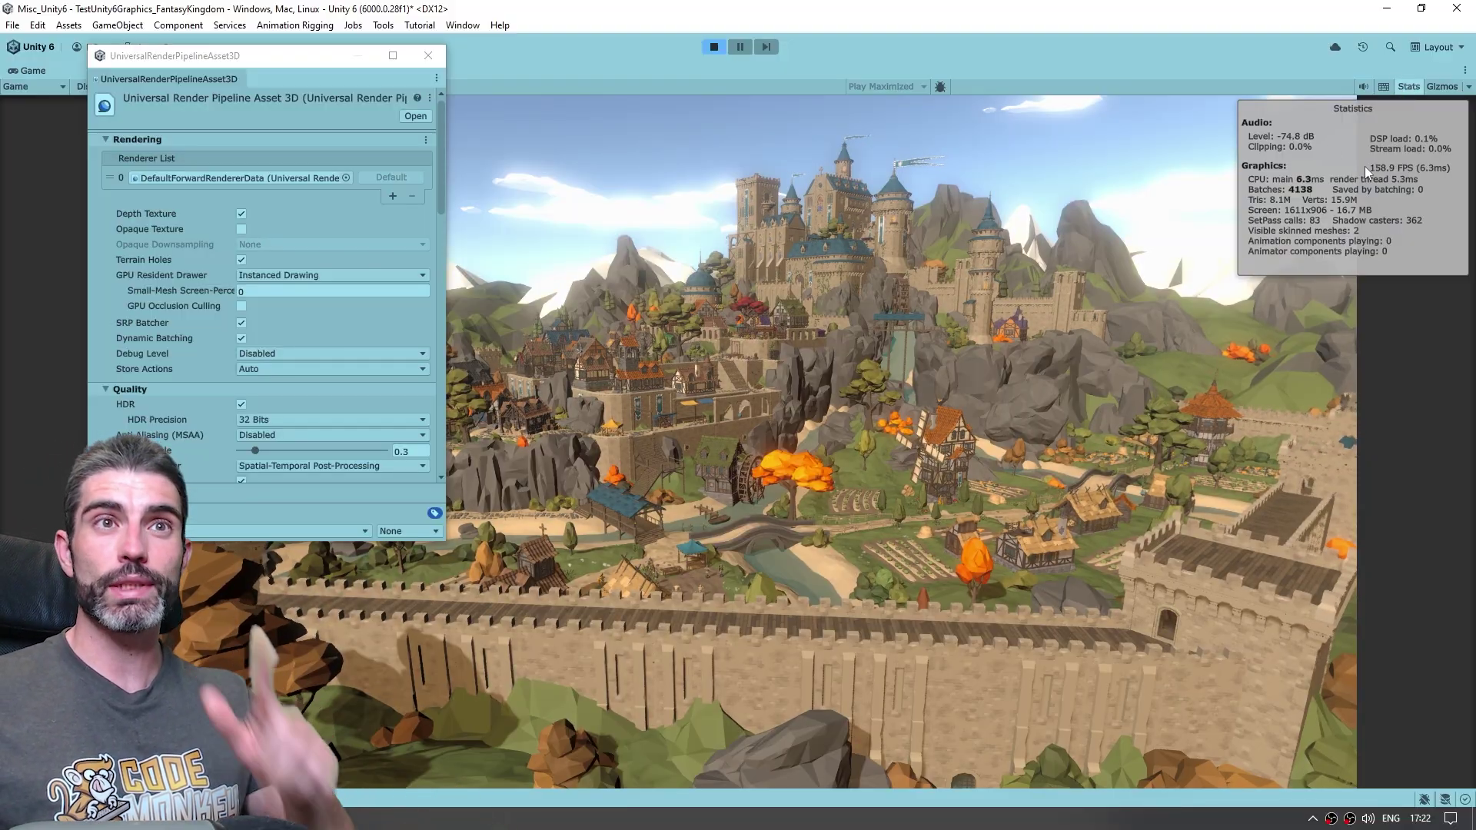
double_click(401, 452)
type("1")
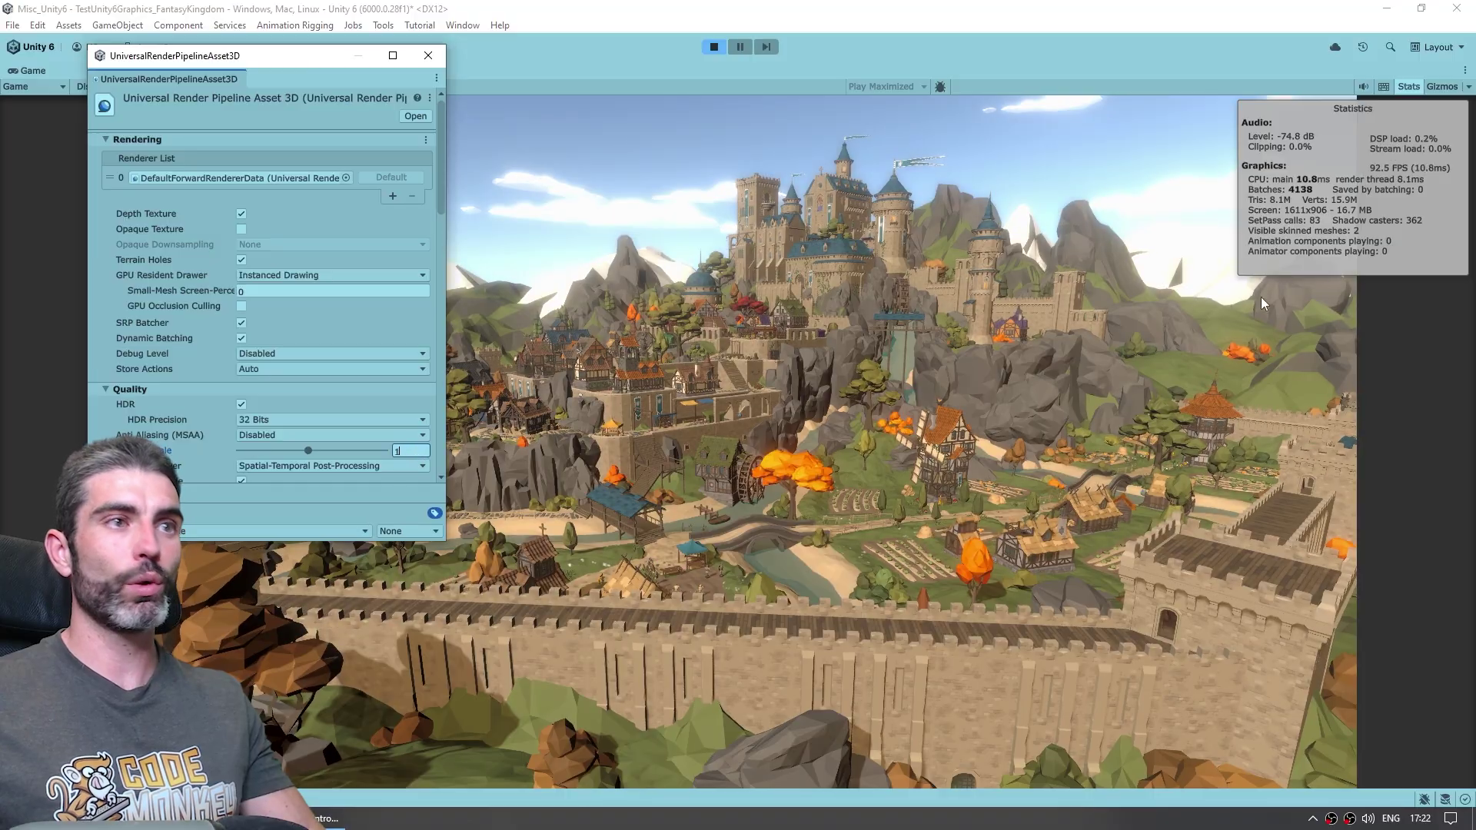
key("Return")
key("ctrl+z")
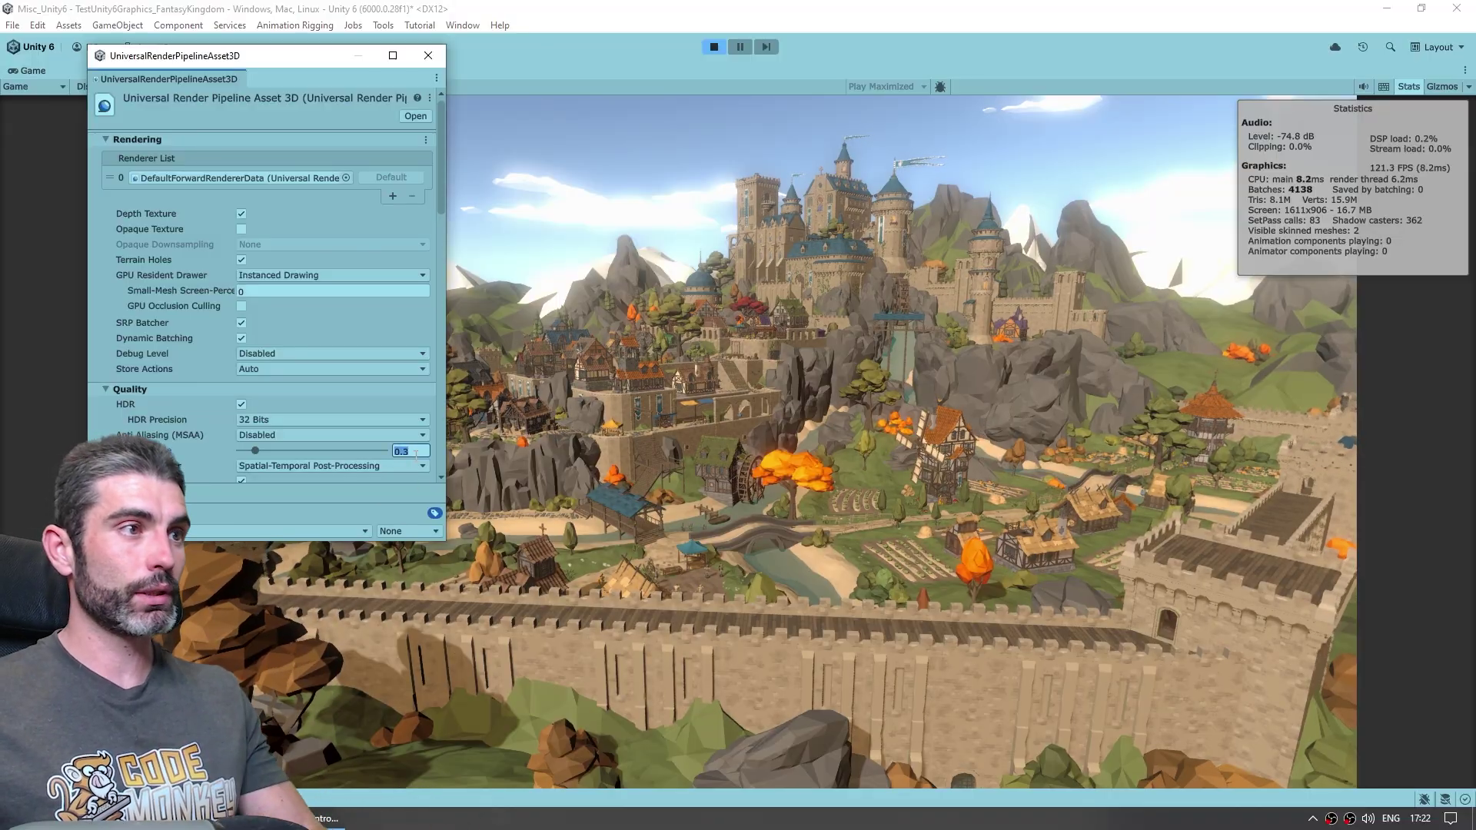
Step: Set the Upscaling Filter to Automatic and stop play mode
left_click(384, 469)
left_click(343, 483)
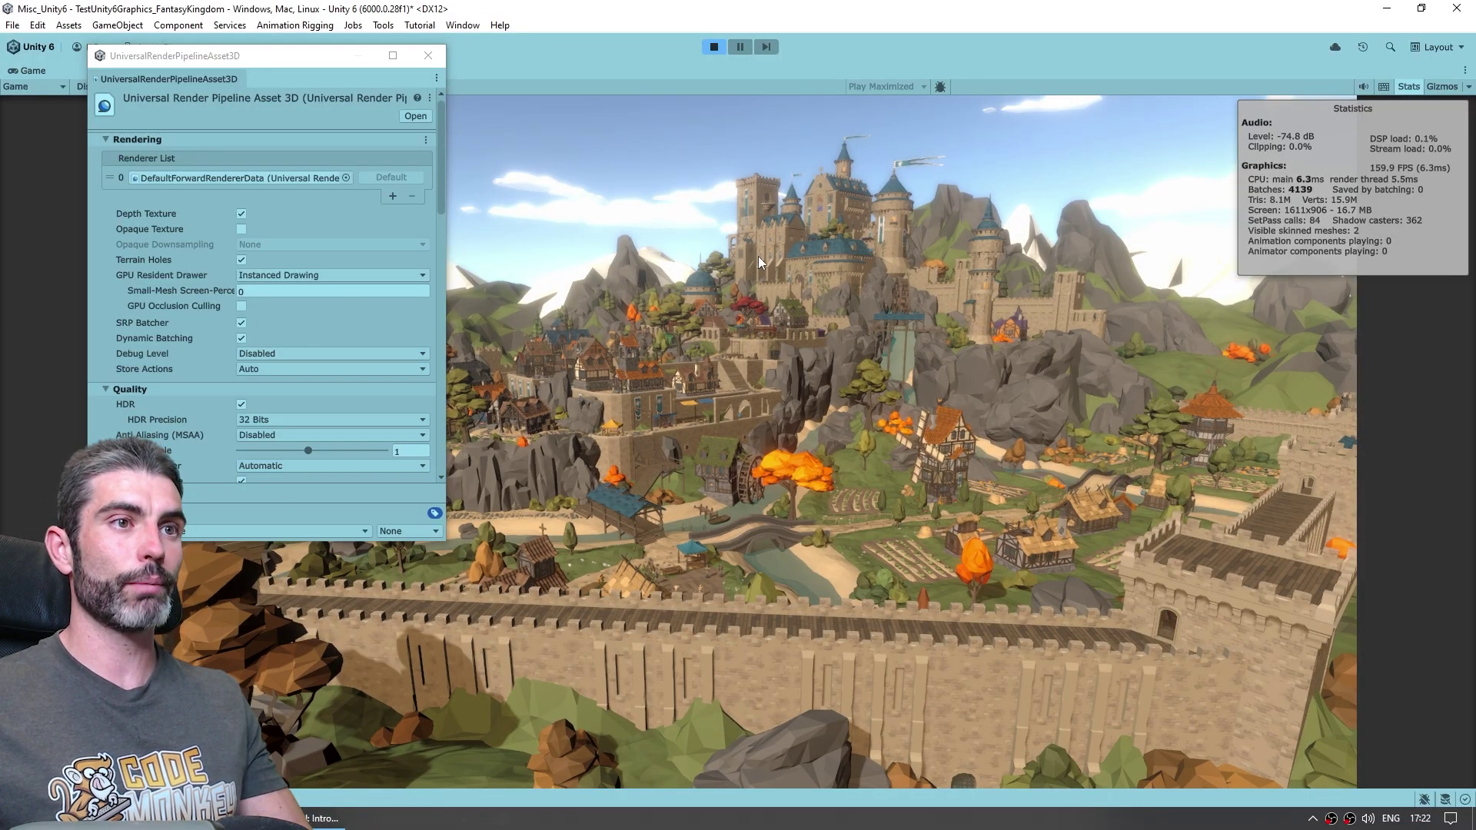
left_click(714, 47)
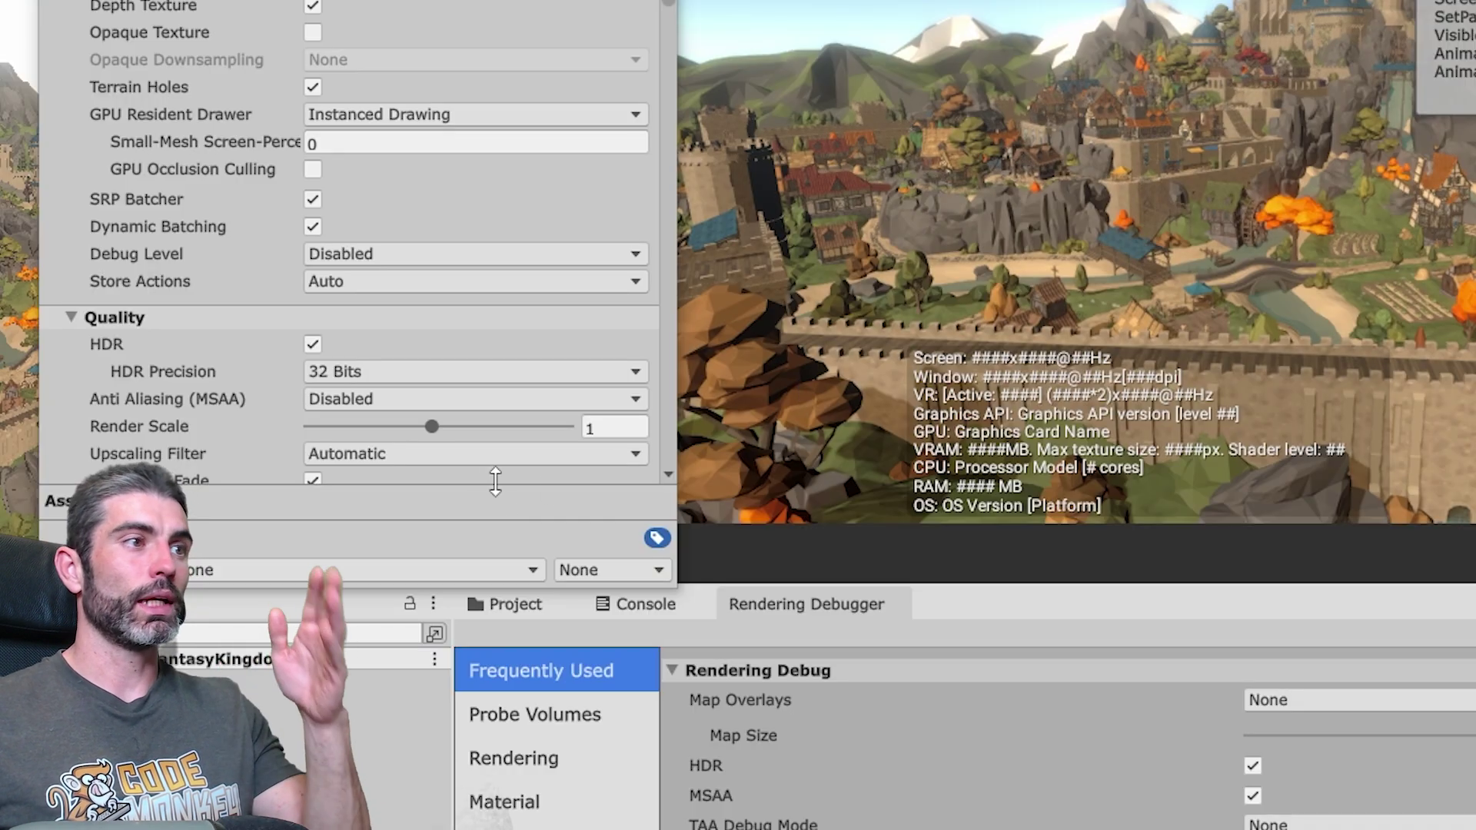
Step: Choose Spatial-Temporal Post-Processing at Render Scale 0.3, then Build And Run the game
left_click(458, 452)
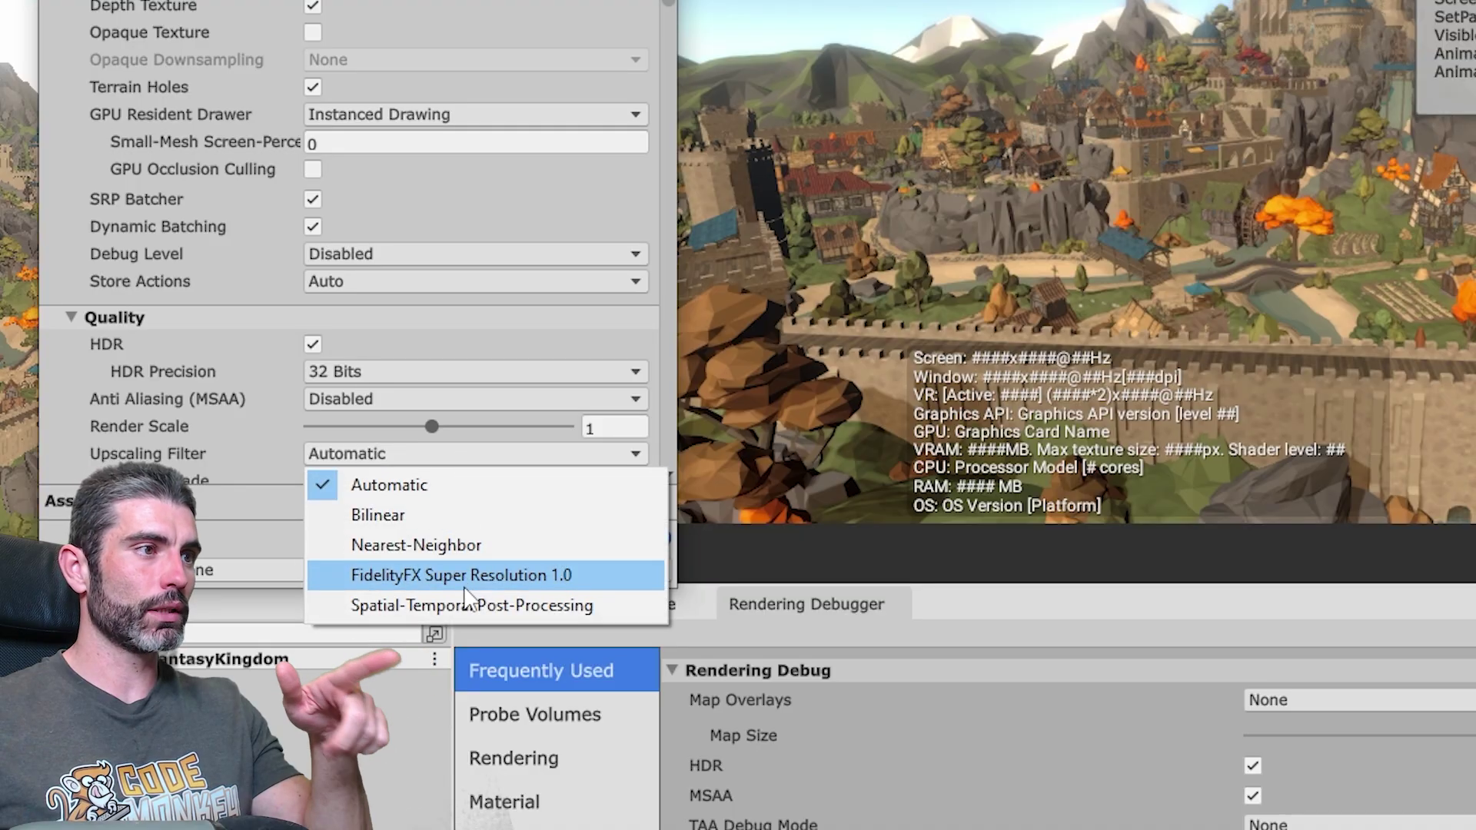
left_click(461, 606)
left_click(615, 429)
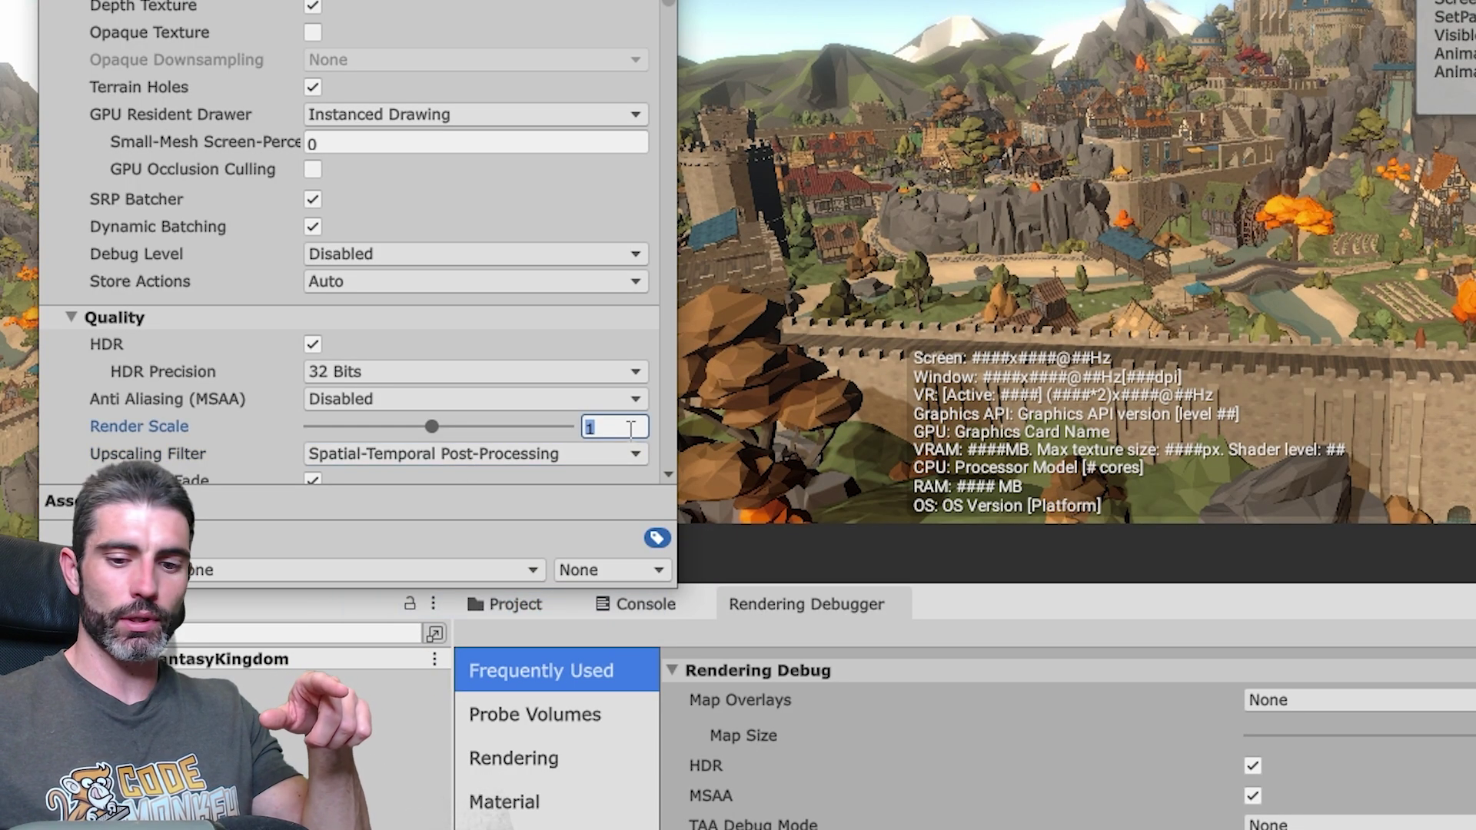
type("0.3")
key("Return")
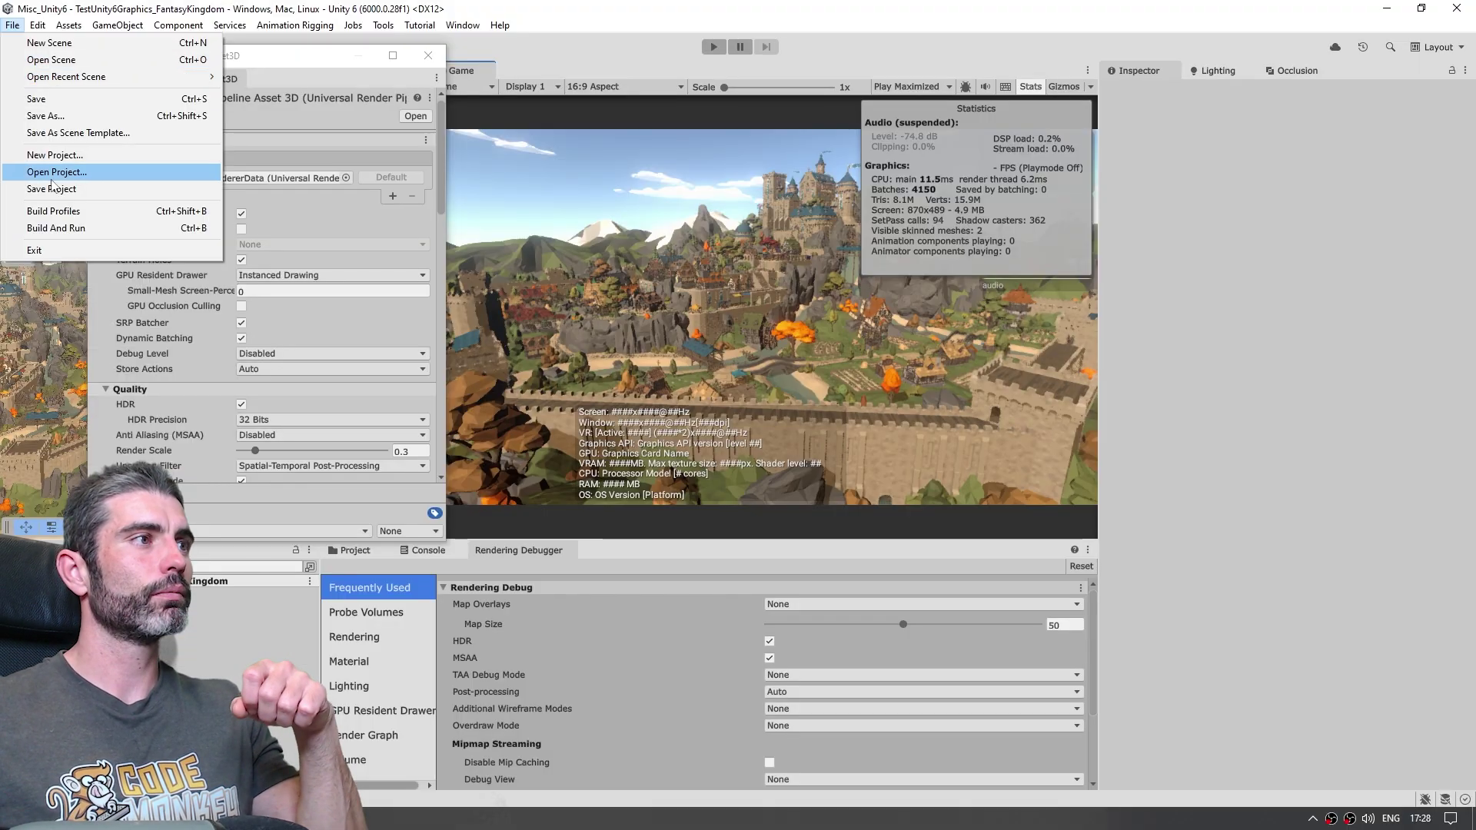
left_click(70, 221)
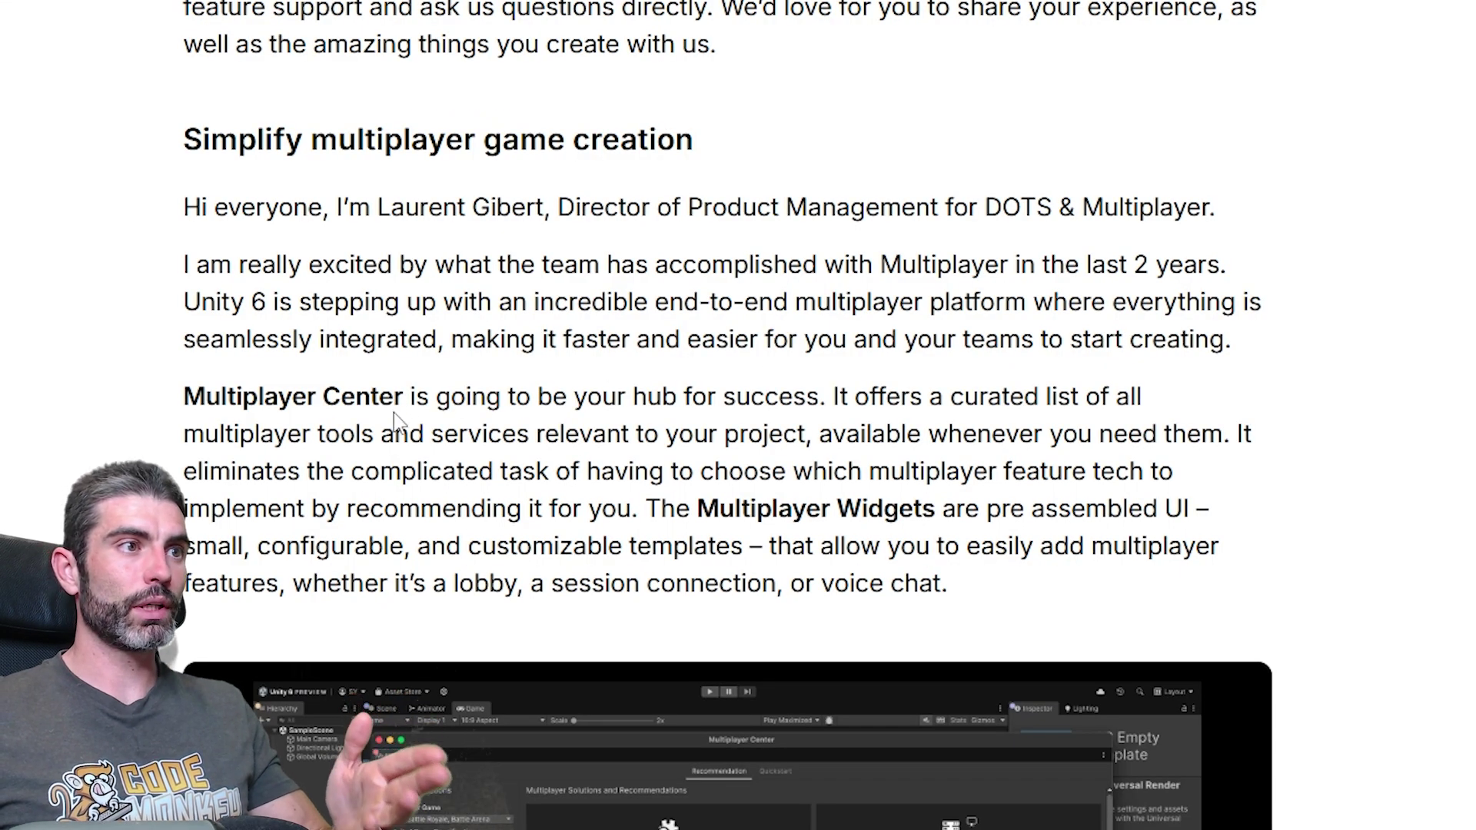
Step: Read the multiplayer section, highlighting Multiplayer Center and Multiplayer Widgets
left_click_drag(403, 396, 204, 401)
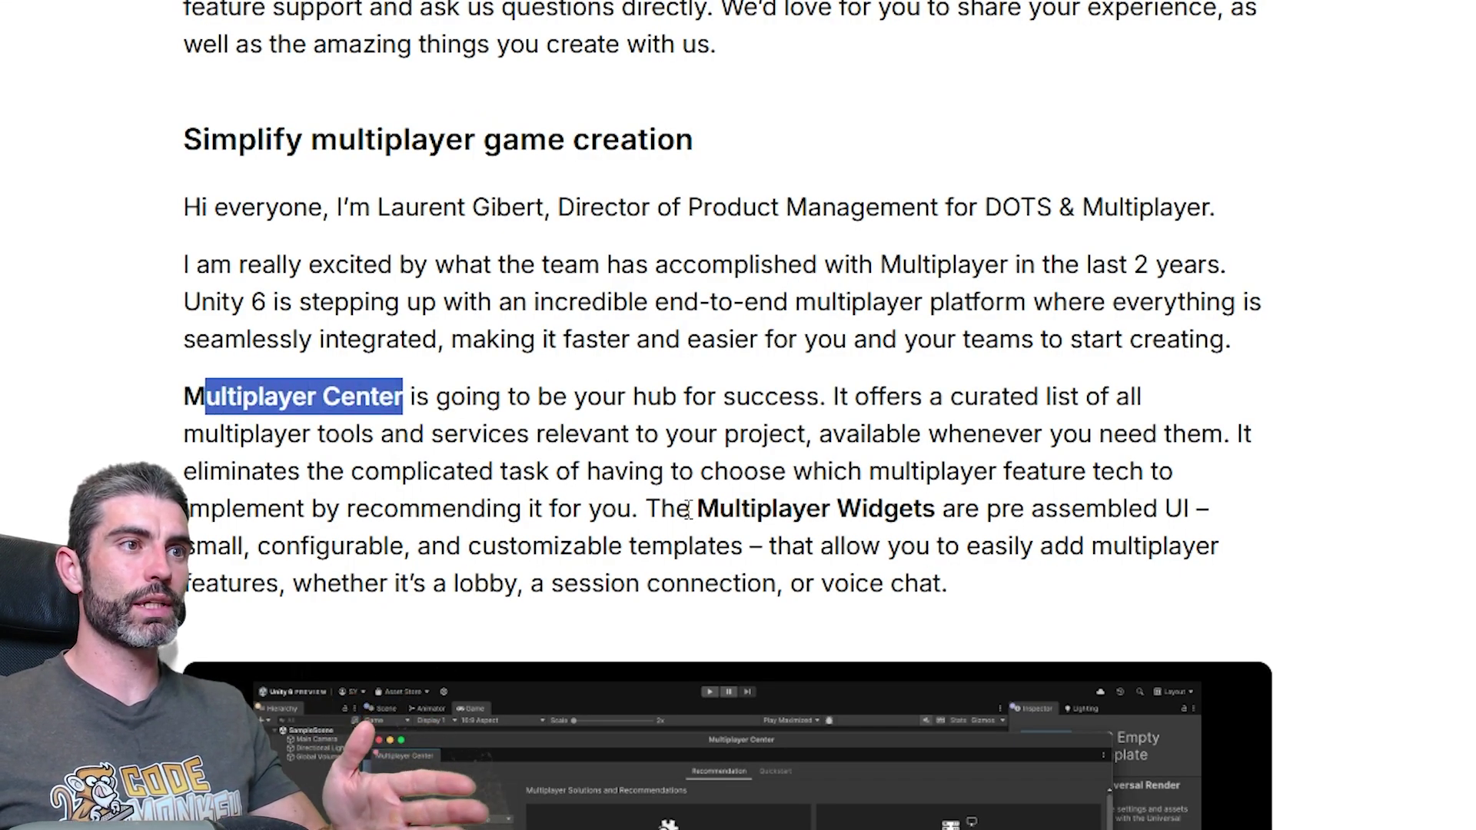
left_click_drag(719, 509, 964, 511)
scroll(1450, 444, "down", 10)
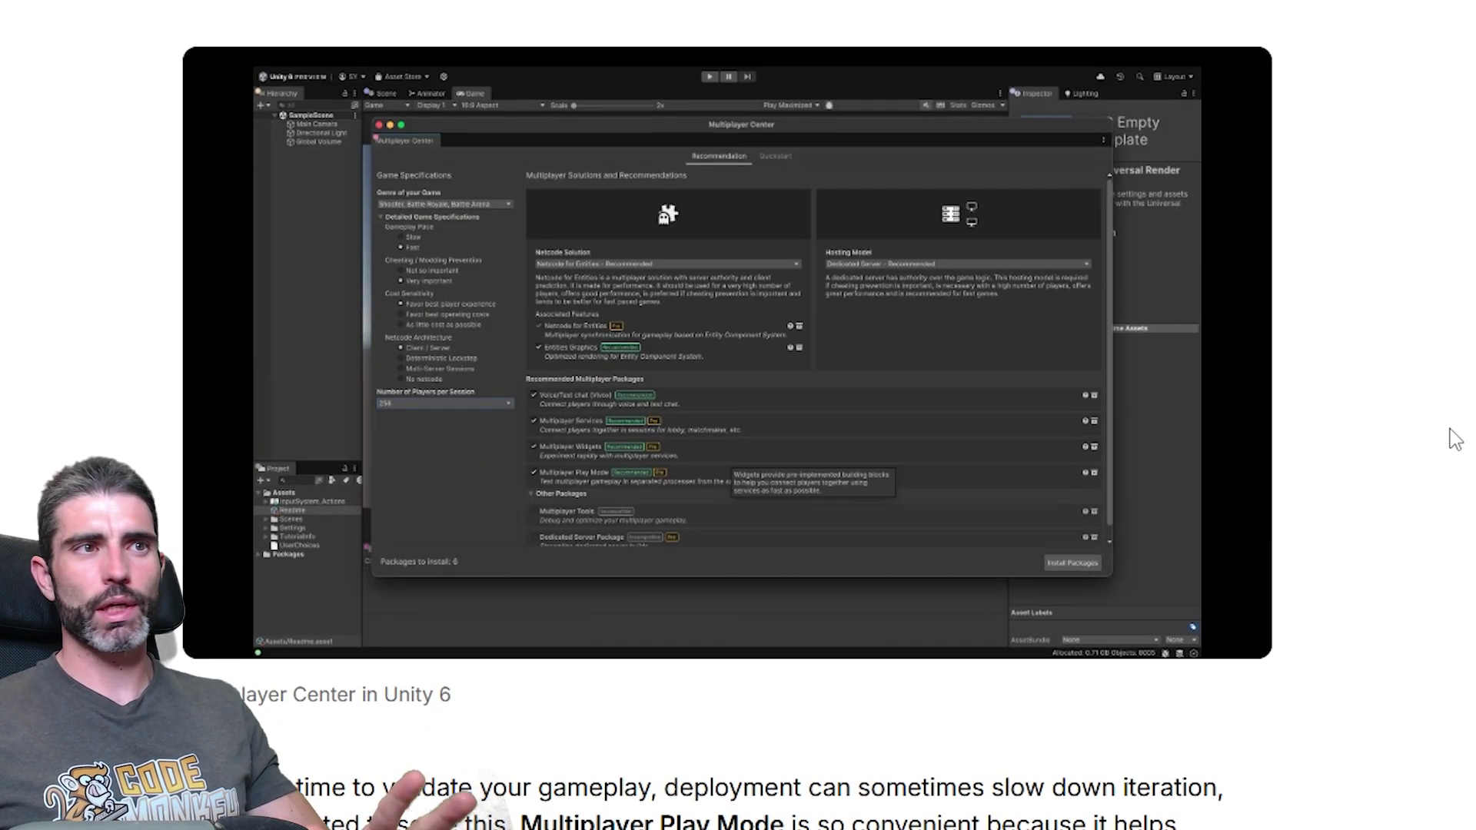
left_click_drag(518, 323, 770, 321)
scroll(607, 321, "down", 5)
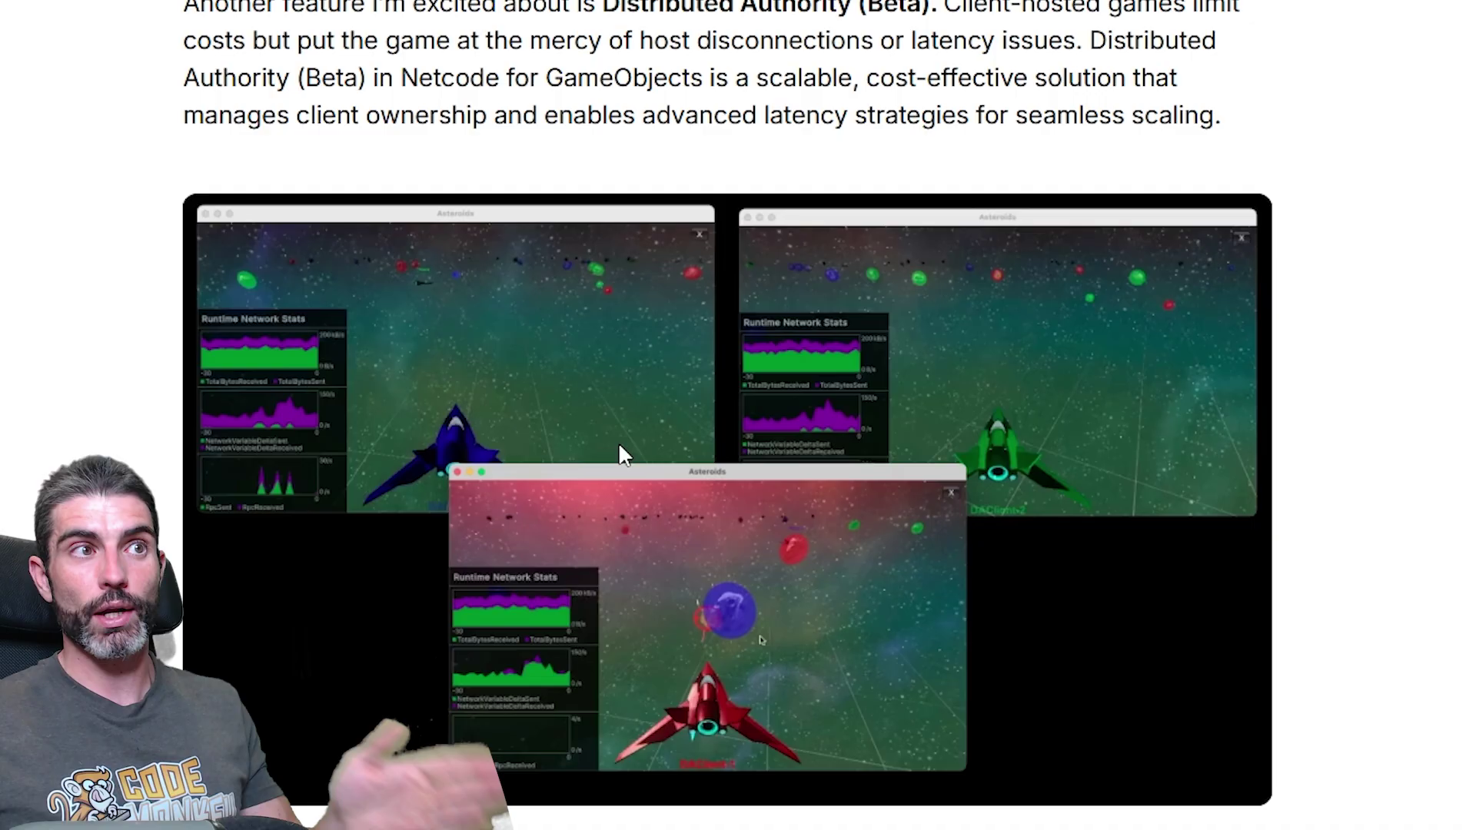
scroll(625, 292, "up", 1)
Step: Continue reading down through the web and graphics sections of the article
left_click_drag(626, 23, 821, 21)
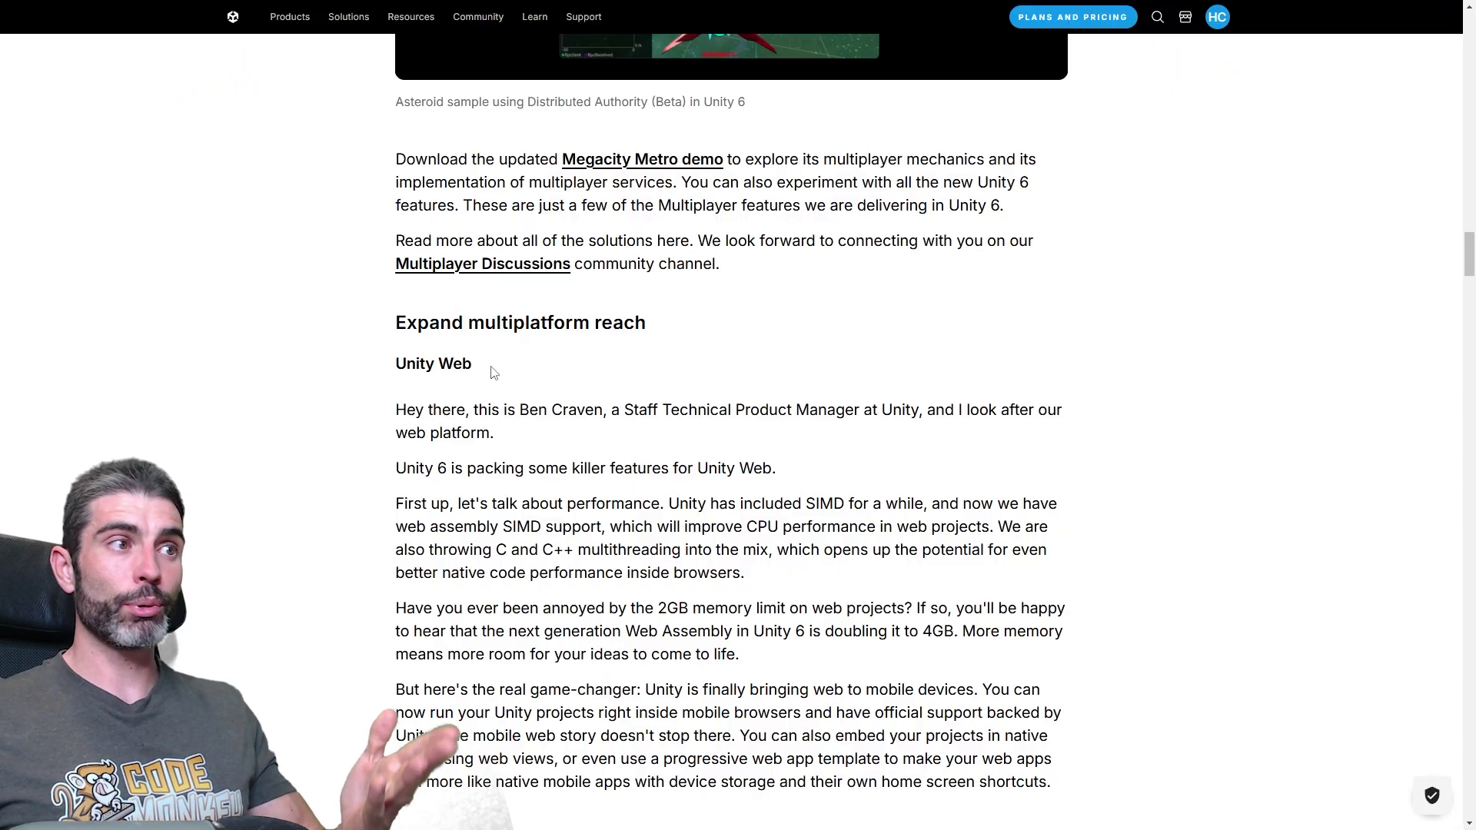
left_click_drag(493, 373, 397, 375)
scroll(648, 396, "down", 4)
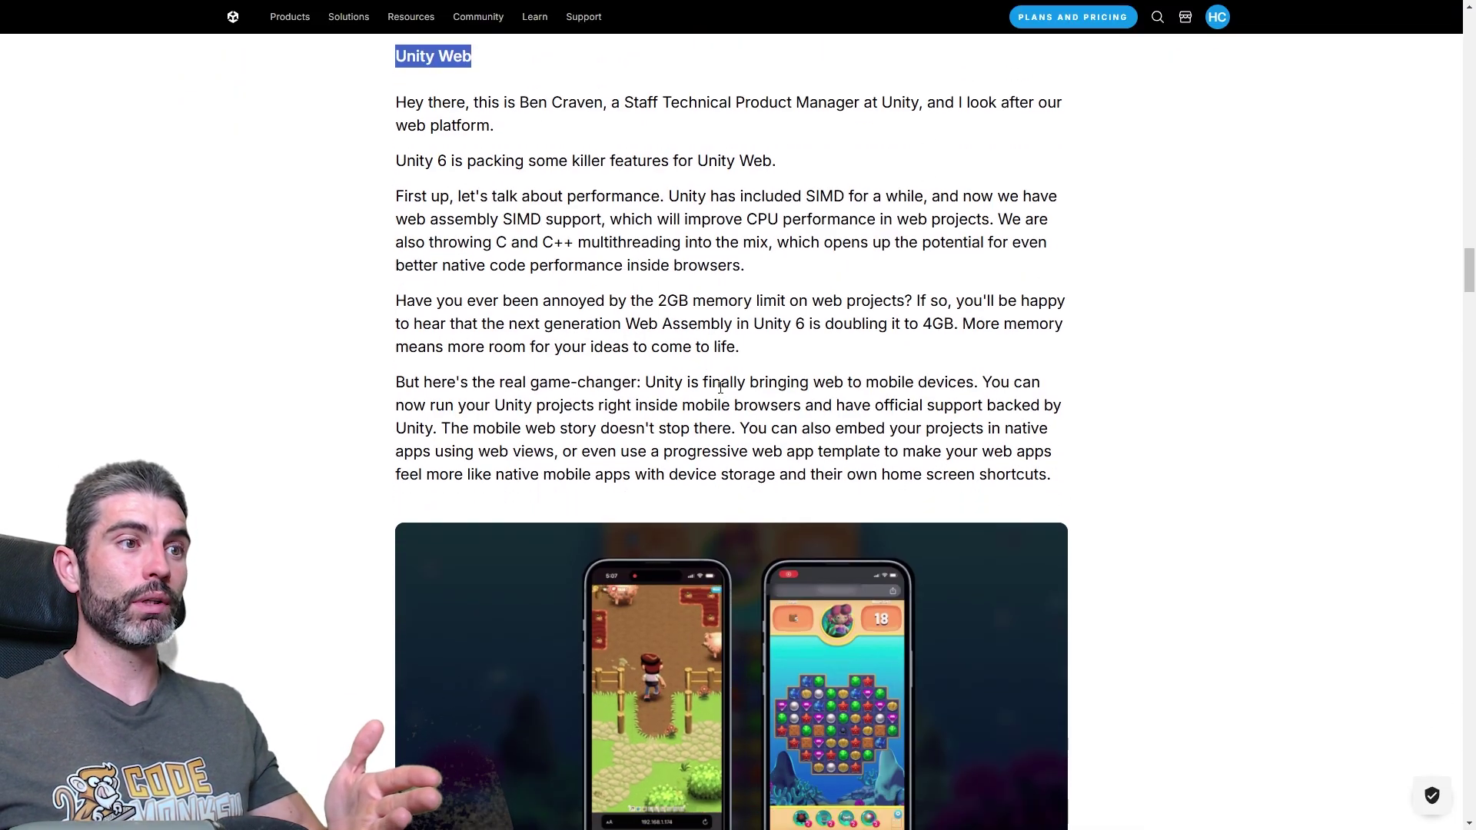
scroll(720, 387, "down", 20)
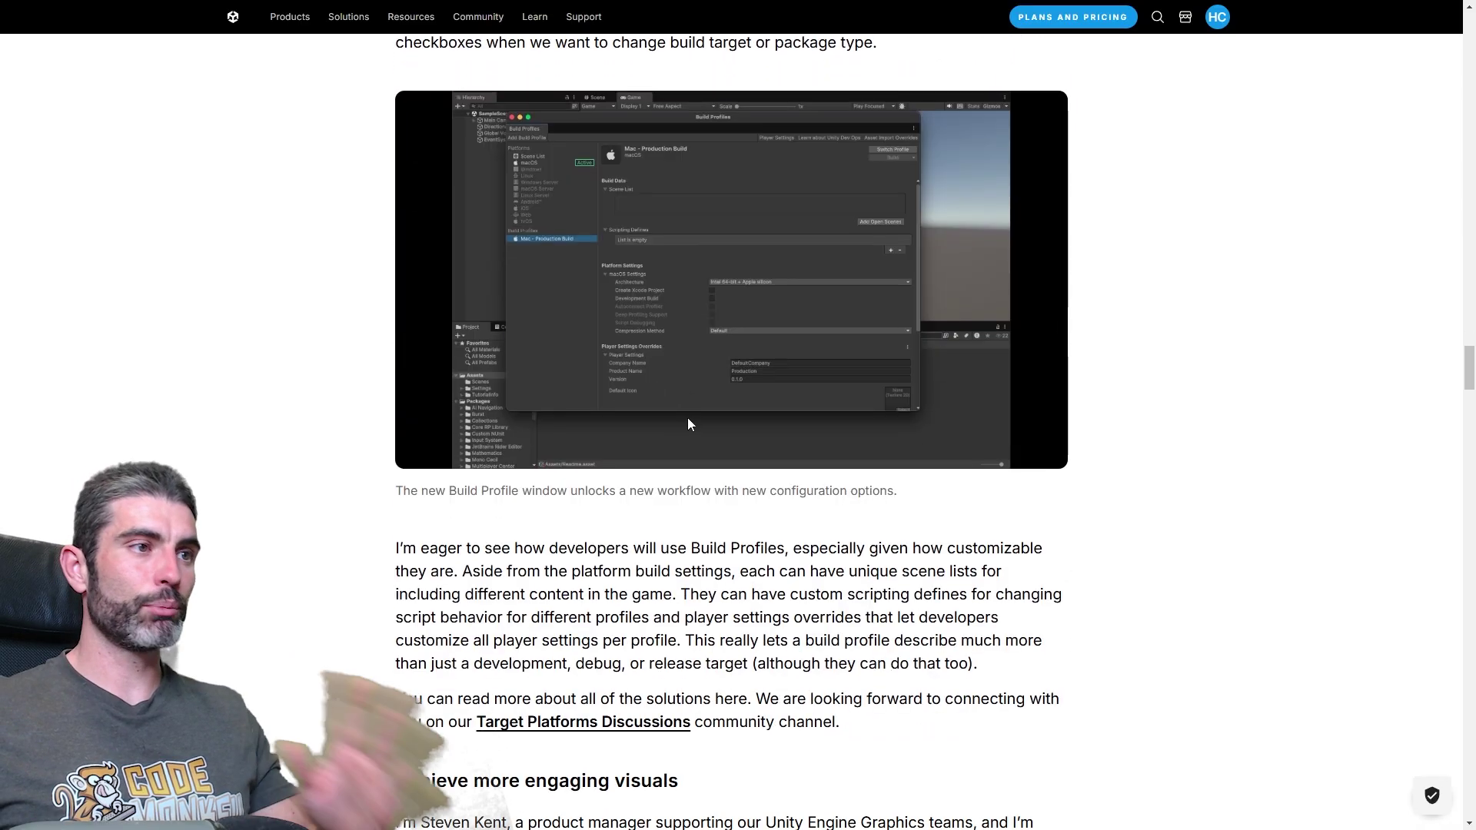
scroll(687, 423, "down", 6)
left_click_drag(397, 484, 694, 520)
scroll(776, 498, "down", 15)
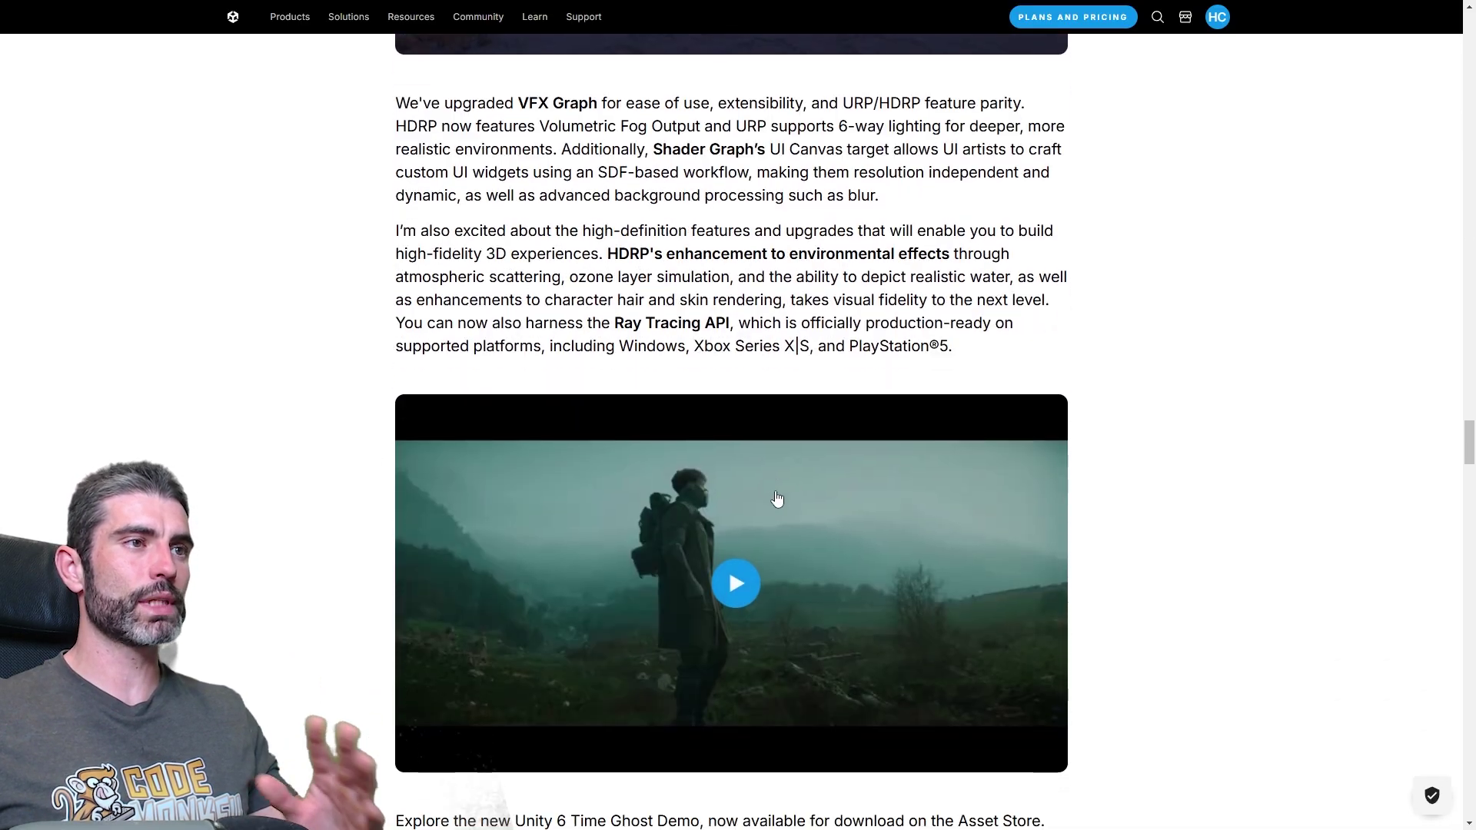
scroll(776, 498, "down", 6)
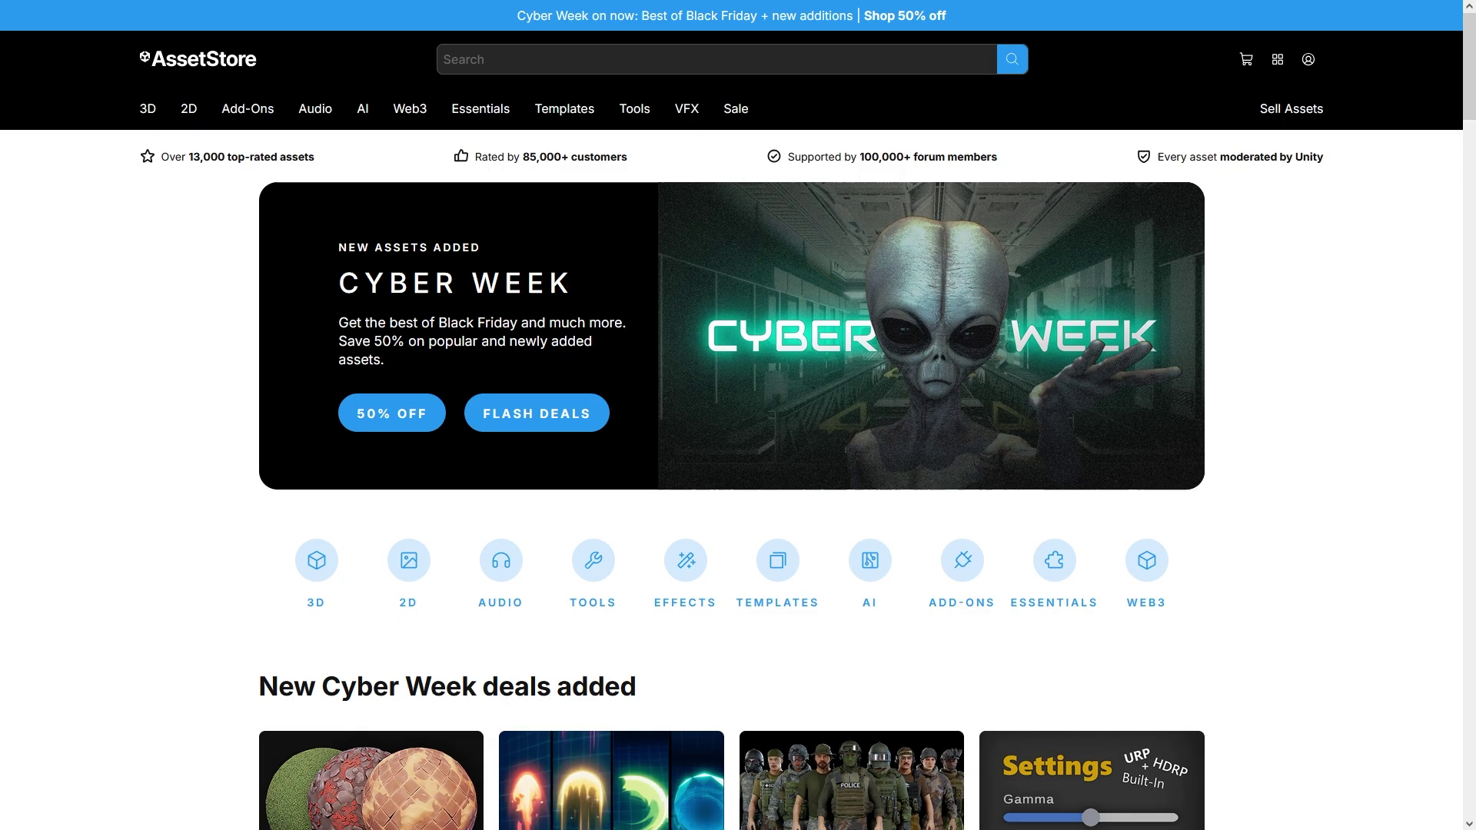
Step: Scroll down the Asset Store home page to the New Cyber Week deals
scroll(738, 415, "down", 8)
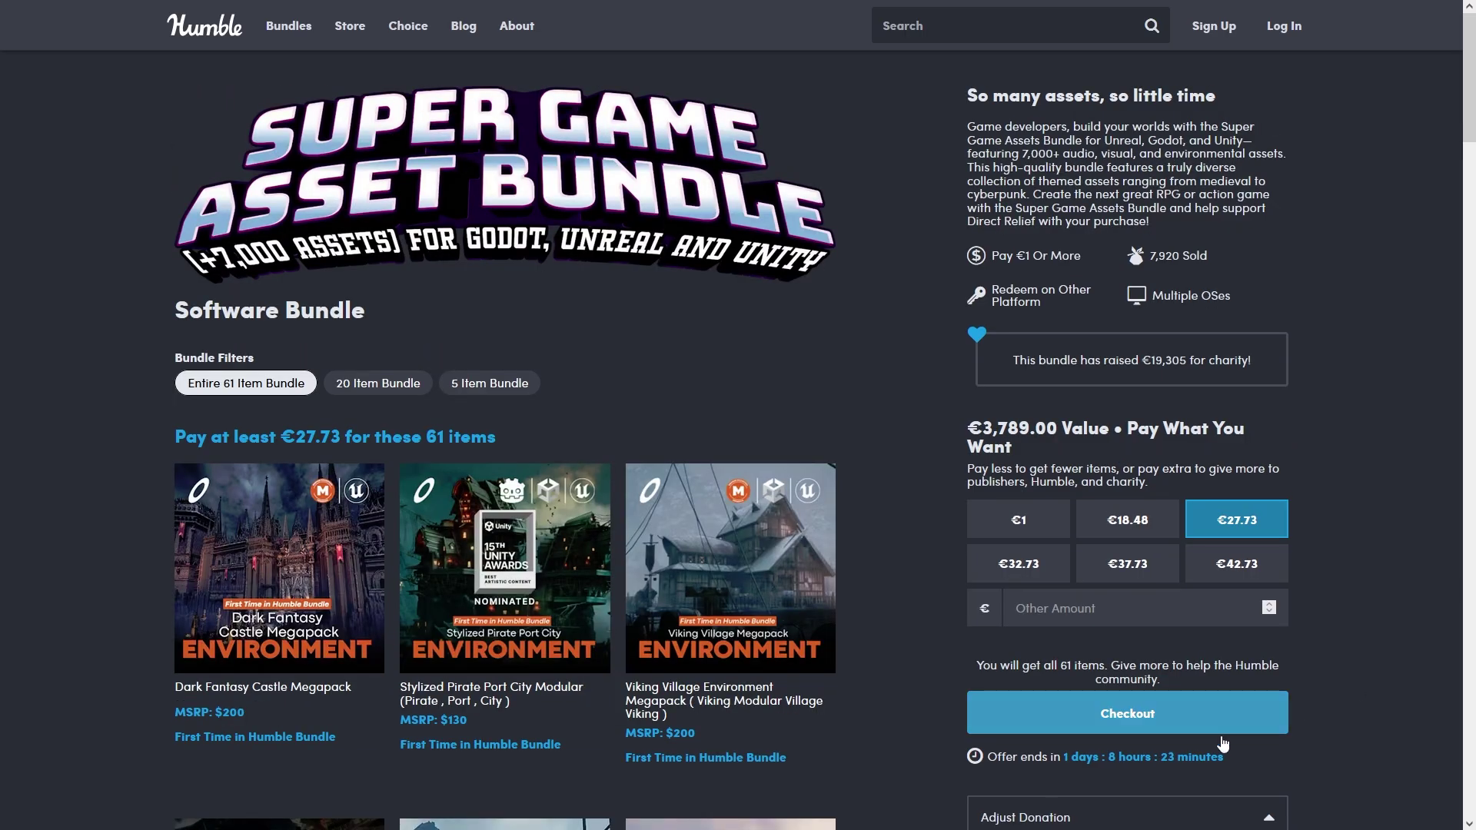
Step: Highlight the offer-ends countdown text below the Checkout button
left_click_drag(1224, 757, 992, 757)
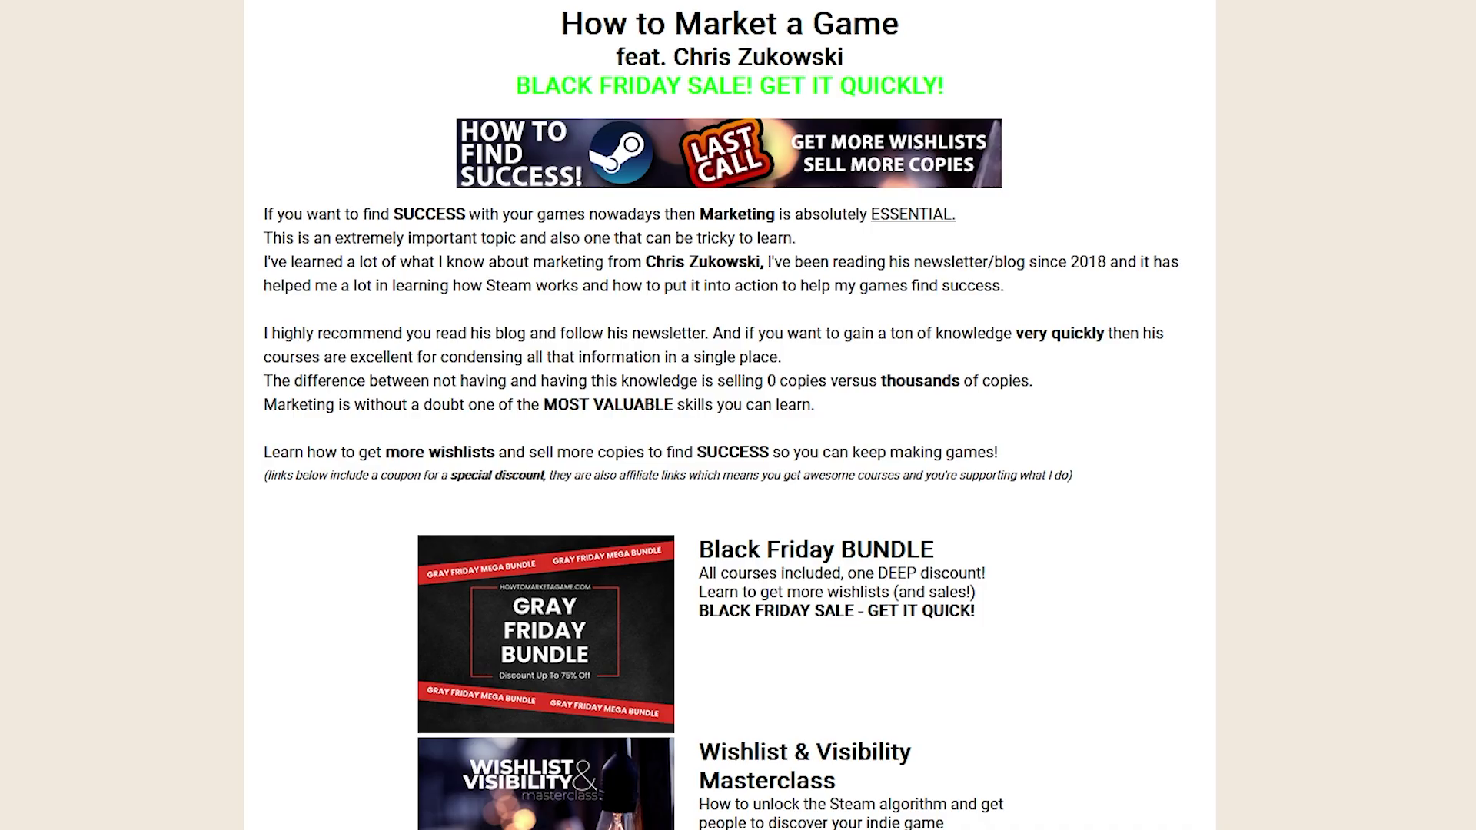